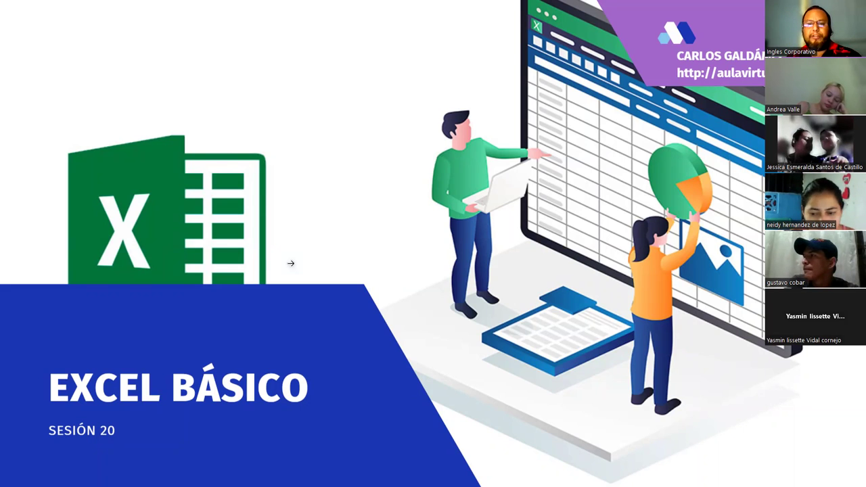
# Turn on the laser pointer and advance from the title slide to the Agenda slide
pyautogui.hotkey('ctrl', 'l')
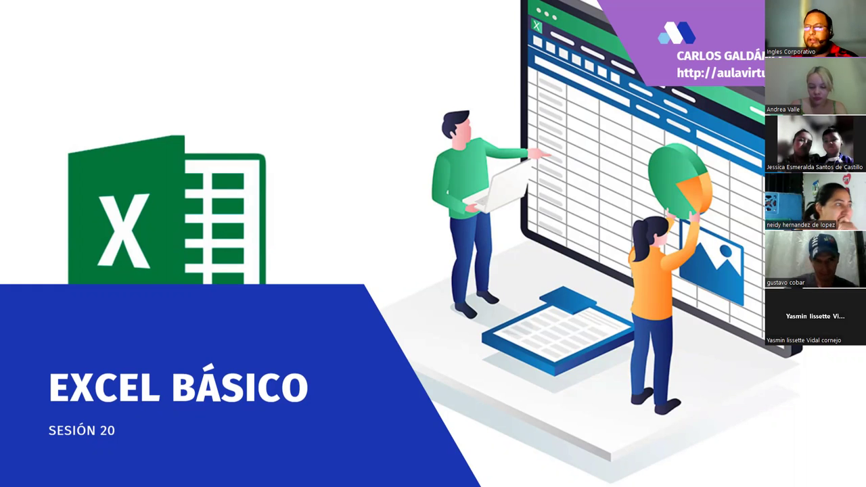
pyautogui.press('Right')
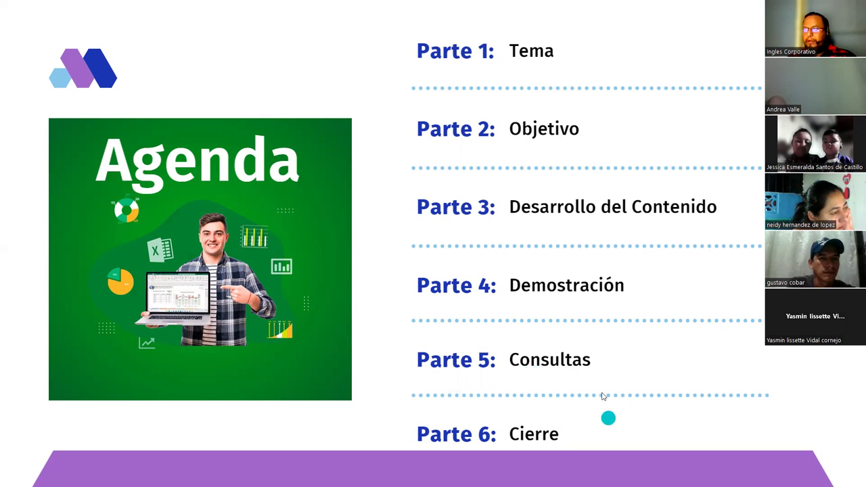
# Advance past the Agenda to the 'Objetivo de la Sesión 20' slide
pyautogui.moveTo(561, 406)
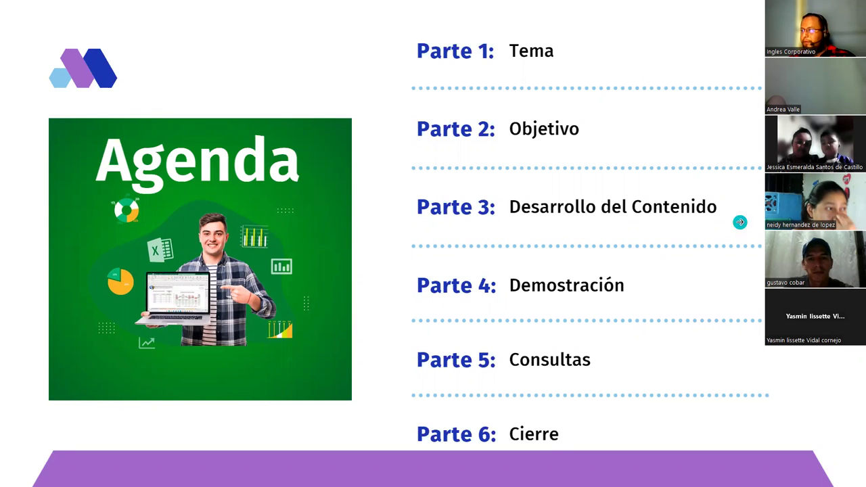
pyautogui.press('Right')
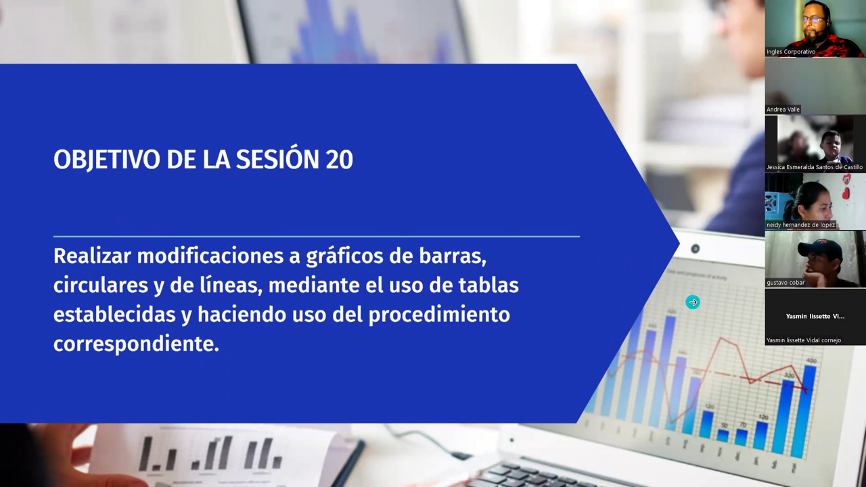
# Advance toward the 'Modificar el tipo de gráfico' slide
pyautogui.press('Right')
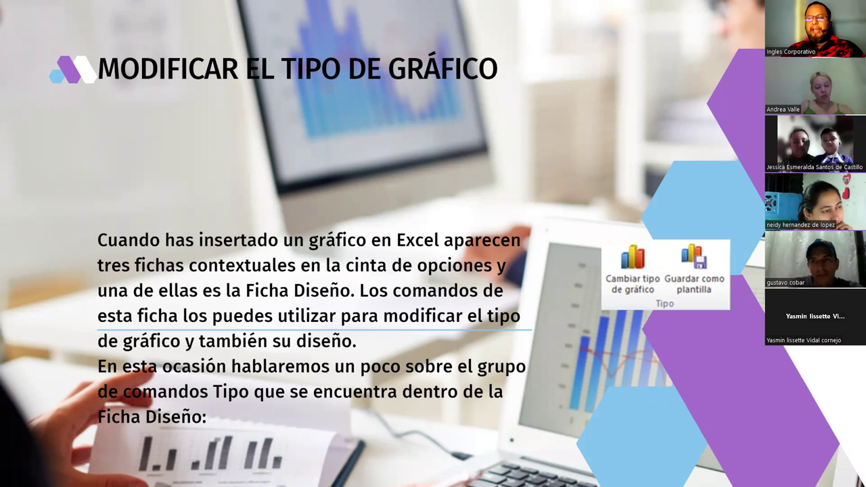
# Advance to the 'Cambiar el tipo de gráfico' slide showing the chart-type dialog
pyautogui.press('Right')
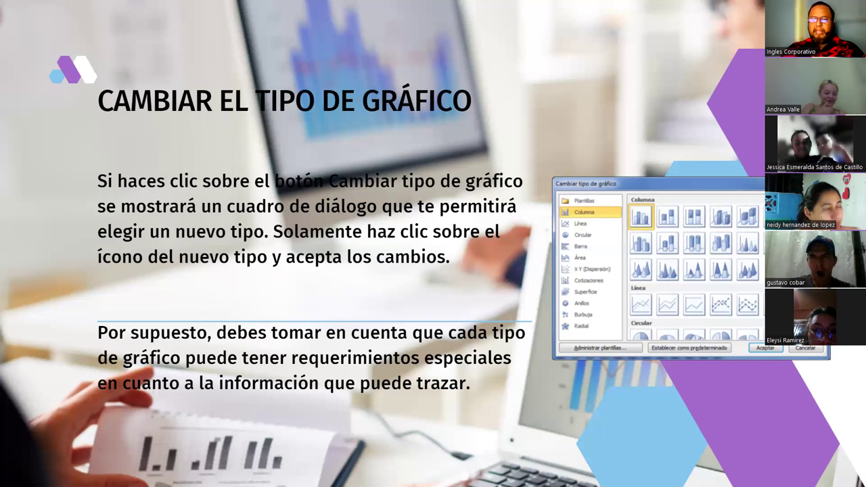
# Advance to the 'Agregar un título al gráfico' slide on the Título del gráfico command
pyautogui.press('Right')
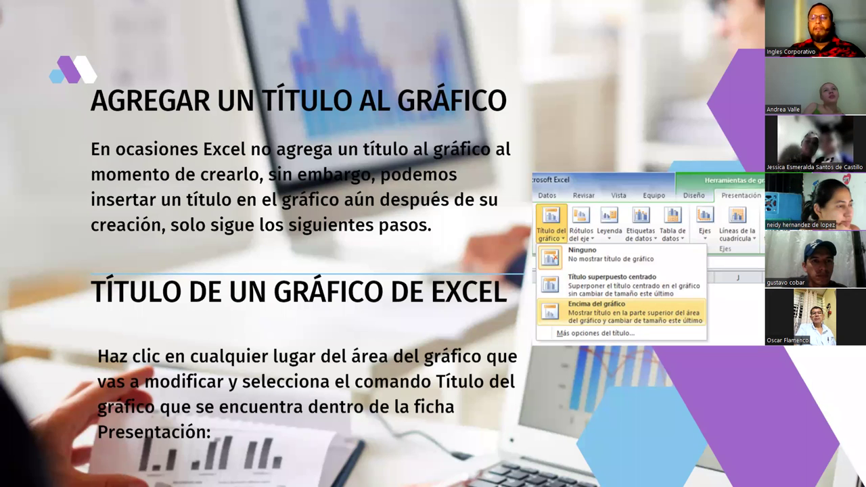
# Step back and forth through the chart-type and title slides, ending on the title-editing slide
pyautogui.click(446, 304)
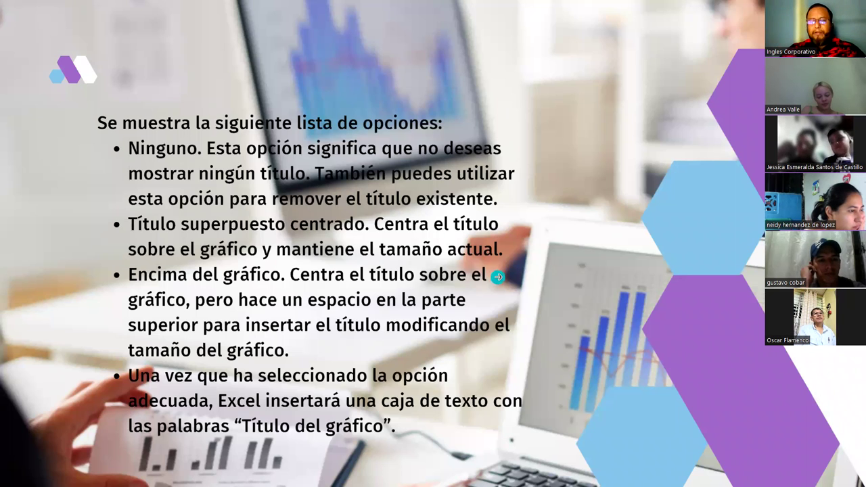
pyautogui.press('Left')
pyautogui.press('Right')
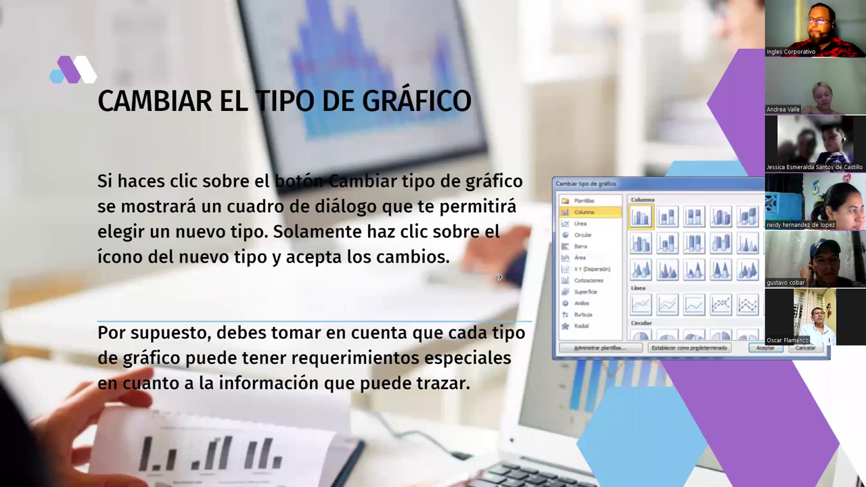
pyautogui.press('Left')
pyautogui.press('Right')
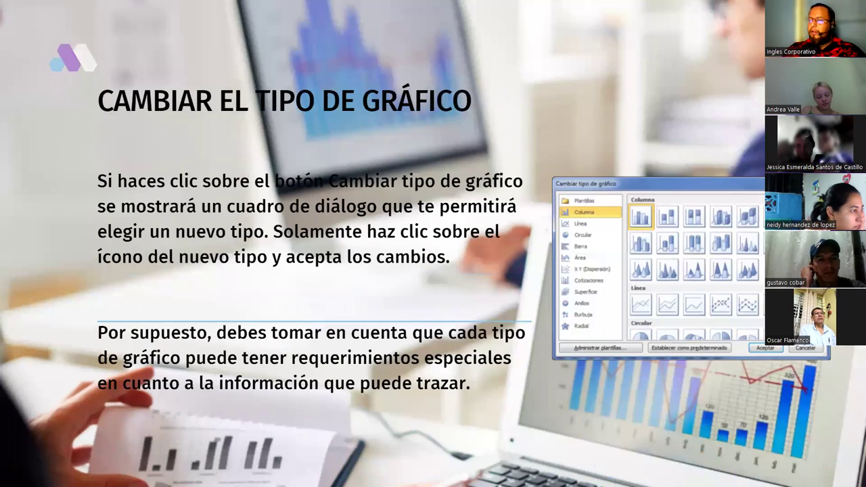
pyautogui.press('Right')
pyautogui.press('Right')
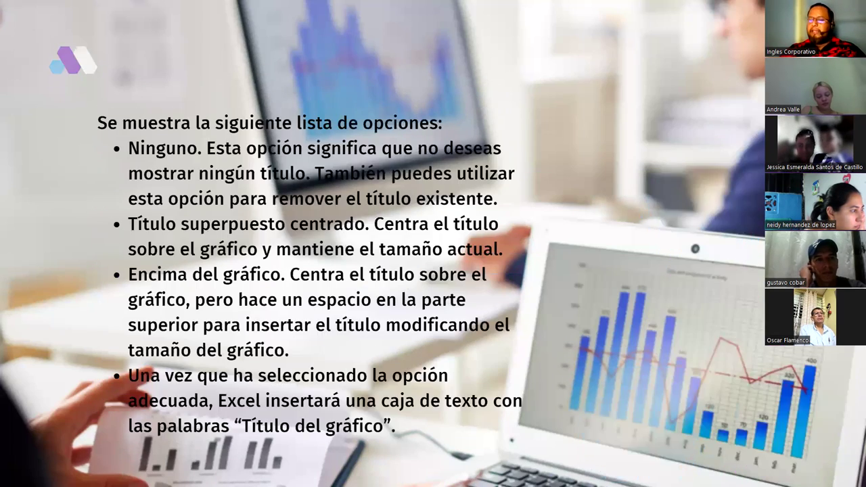
pyautogui.press('Right')
pyautogui.press('Right')
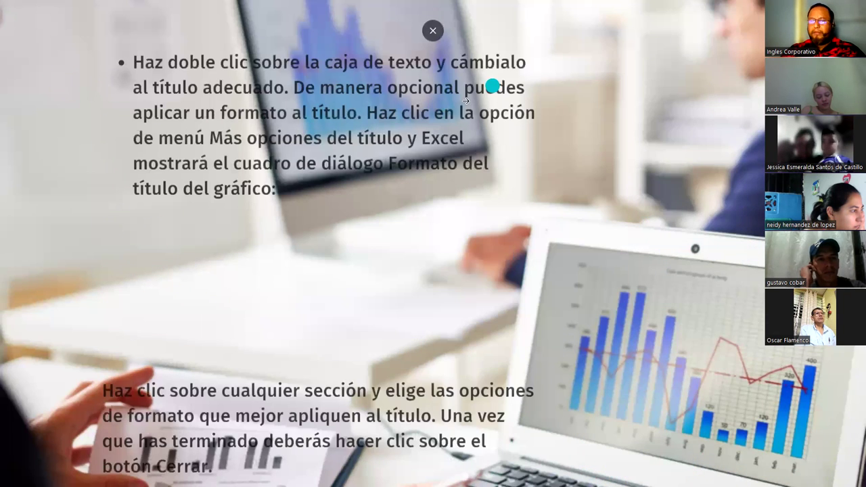
pyautogui.press('Right')
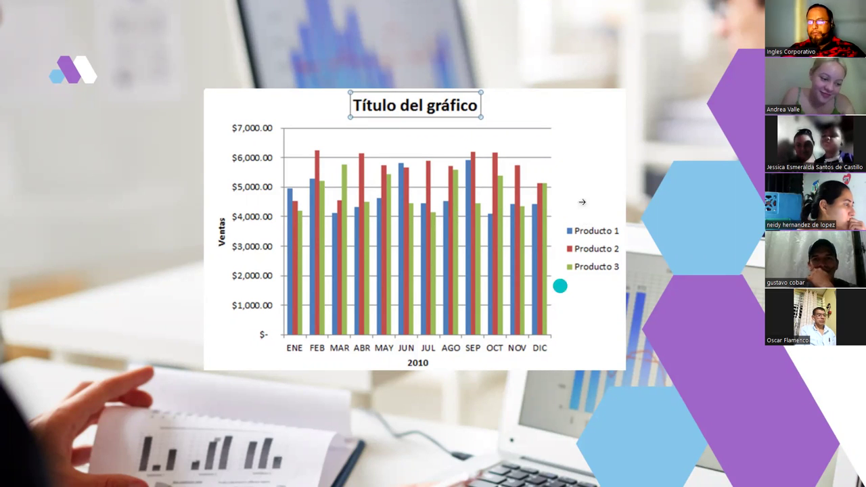
pyautogui.click(579, 198)
pyautogui.click(581, 201)
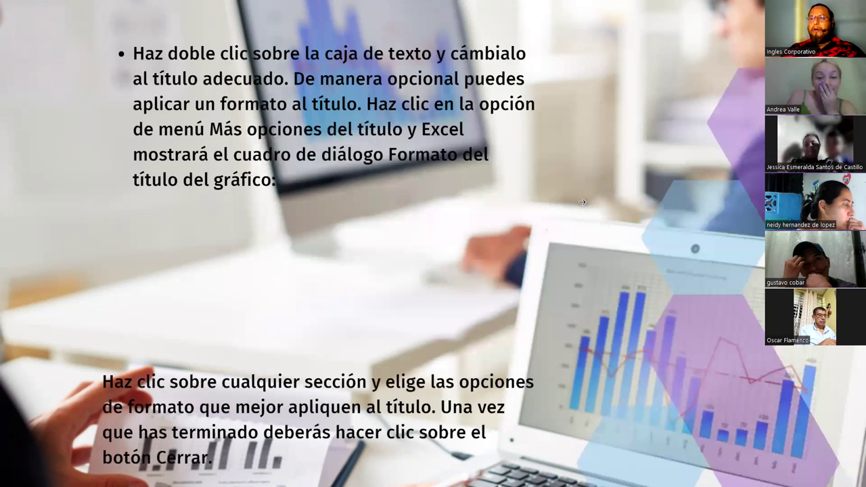
# Reveal the title format dialog image, then reach slide 11, 'Dar formato a un elemento de gráfico'
pyautogui.click(332, 157)
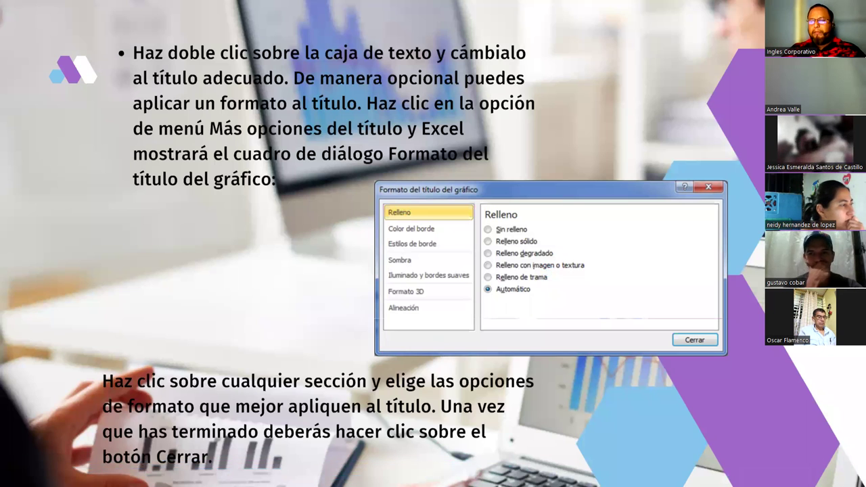
pyautogui.click(684, 338)
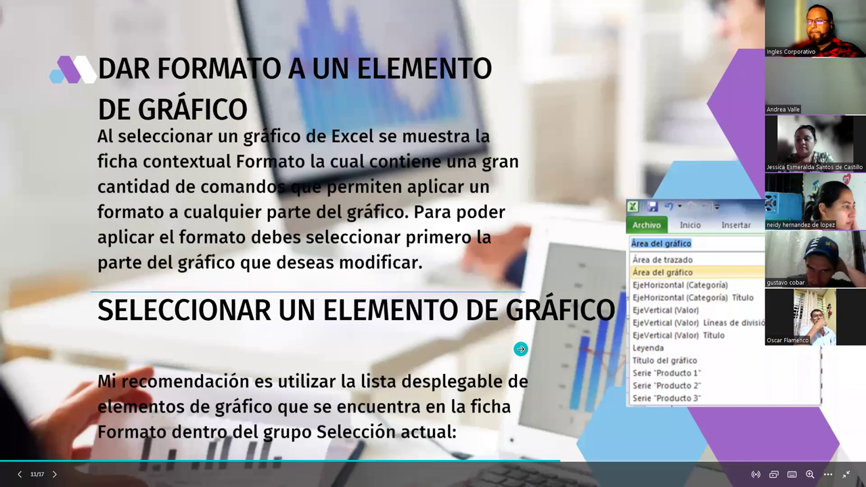
# Advance to the 'Dar formato a un elemento de gráfico de Excel' slide on Estilos de forma
pyautogui.click(520, 349)
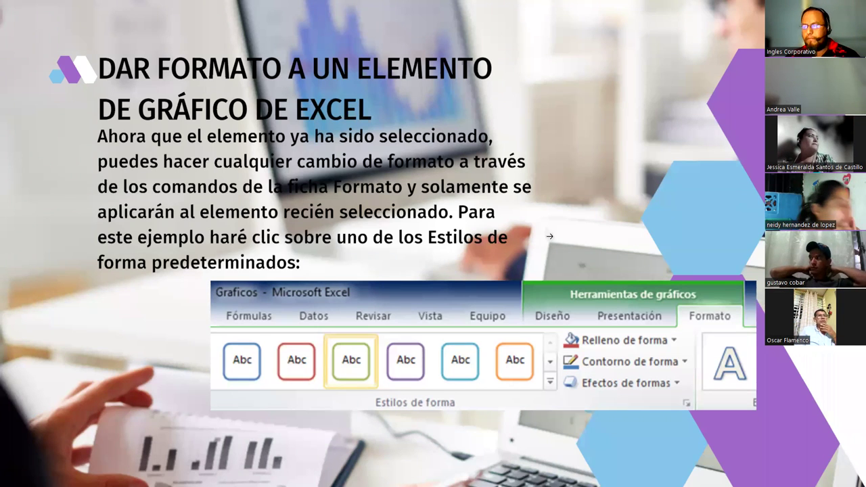
# Review the chart-formatting slides, ending on outlines, fill, WordArt and the Suprimir warning
pyautogui.moveTo(401, 410)
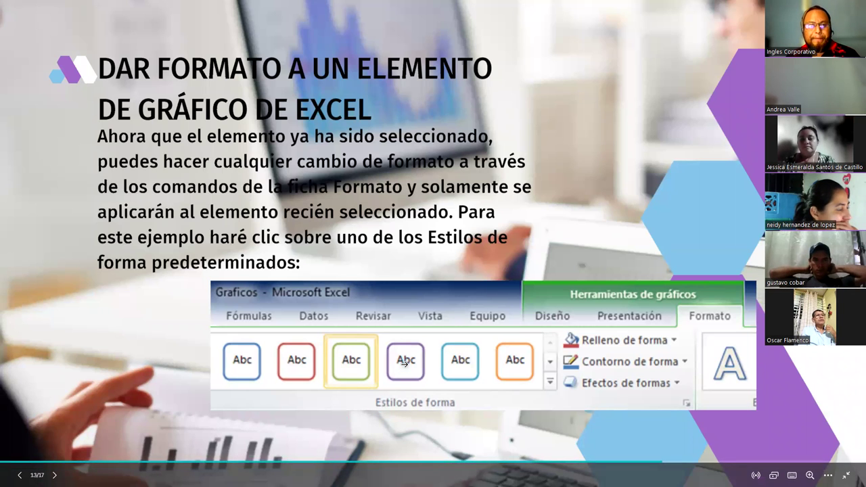
pyautogui.press('Left')
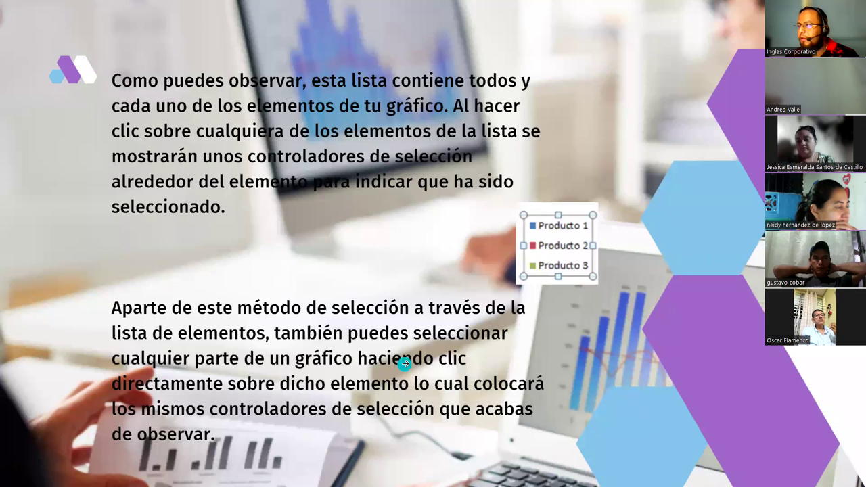
pyautogui.press('Right')
pyautogui.press('Right')
pyautogui.press('Right')
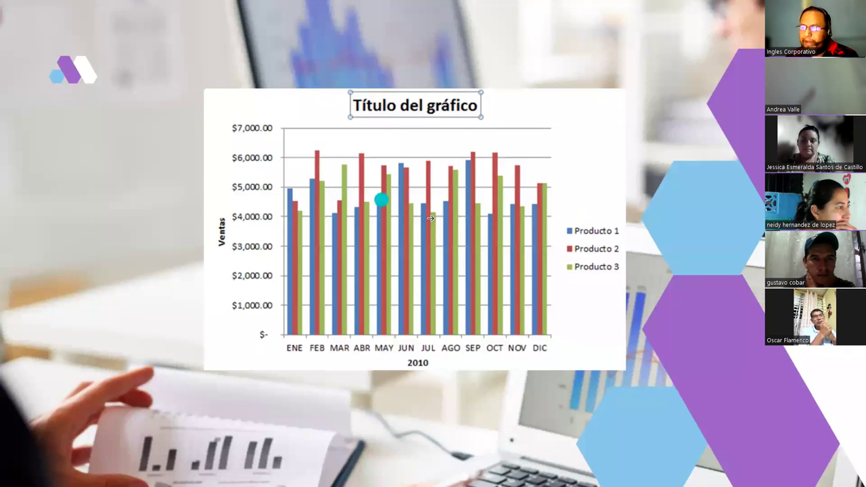
pyautogui.press('Right')
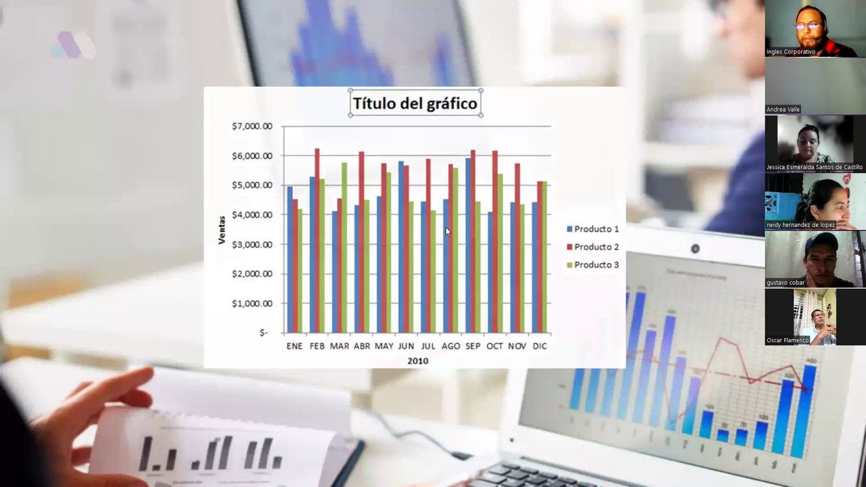
pyautogui.press('Right')
pyautogui.press('Right')
pyautogui.press('Right')
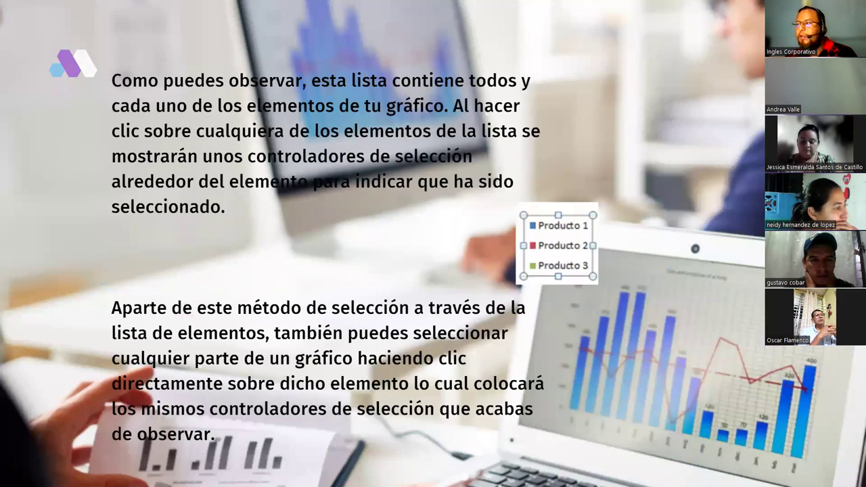
pyautogui.press('Right')
pyautogui.press('Right')
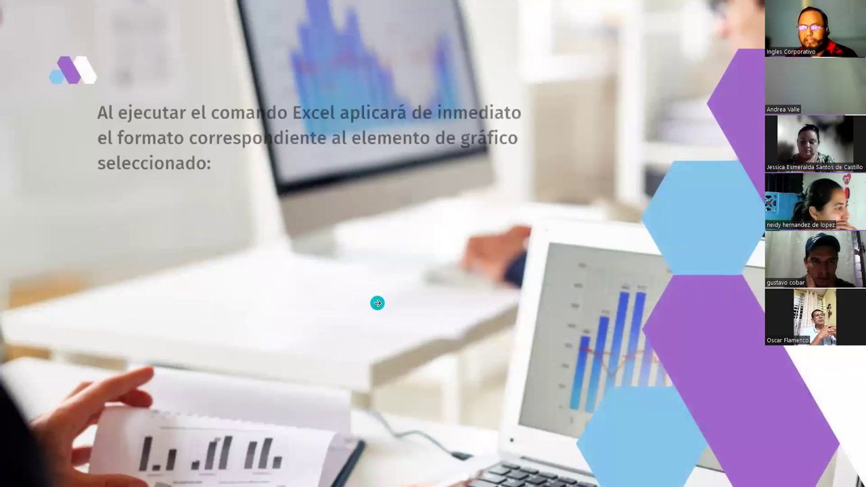
pyautogui.press('Left')
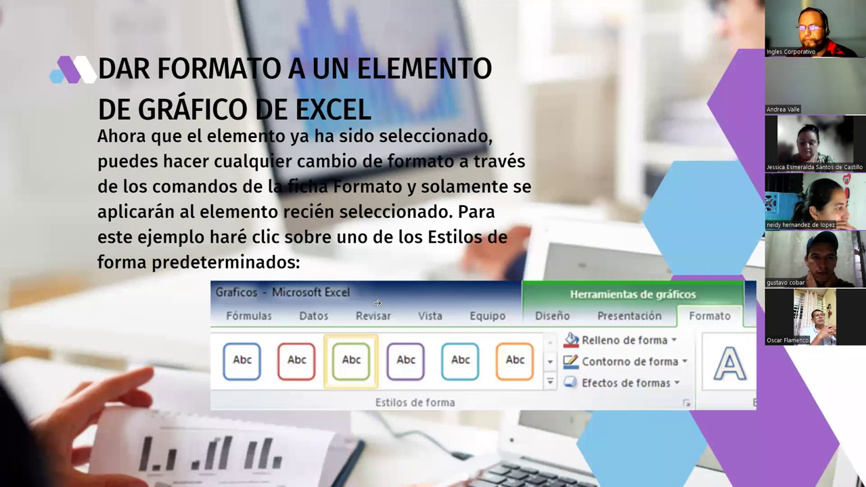
pyautogui.press('Right')
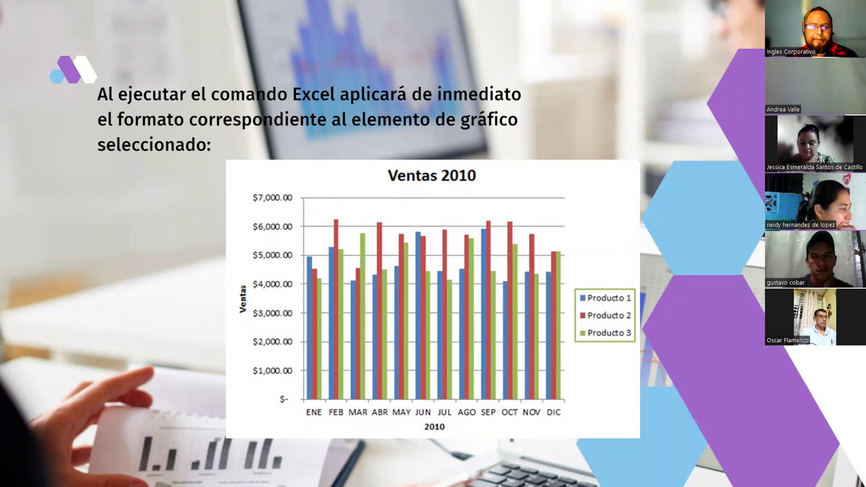
pyautogui.click(734, 214)
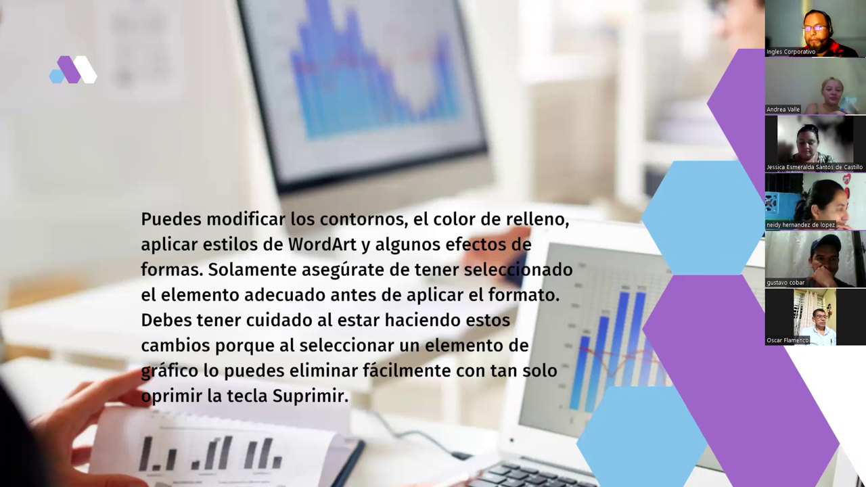
# Advance to the DEMOSTRACIÓN slide to begin the Ejercicio 20 demonstration
pyautogui.press('Right')
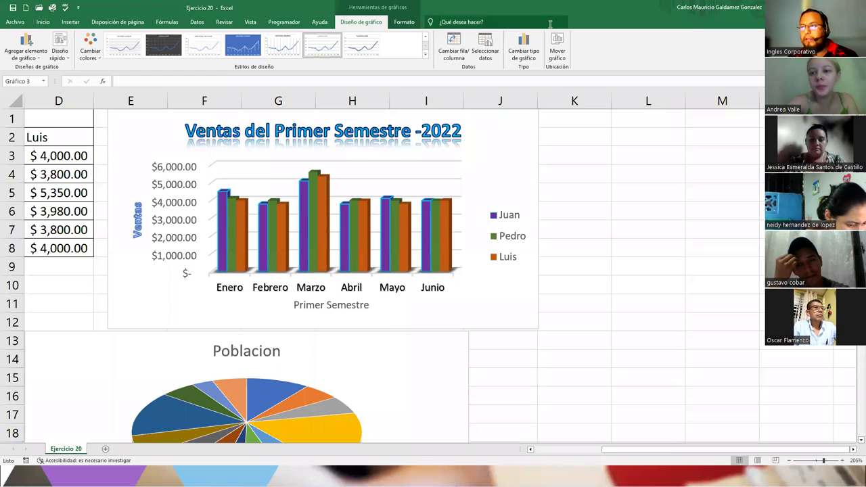
# Close the Ejercicio 20 workbook and discard its unsaved changes
pyautogui.hotkey('alt', 'F4')
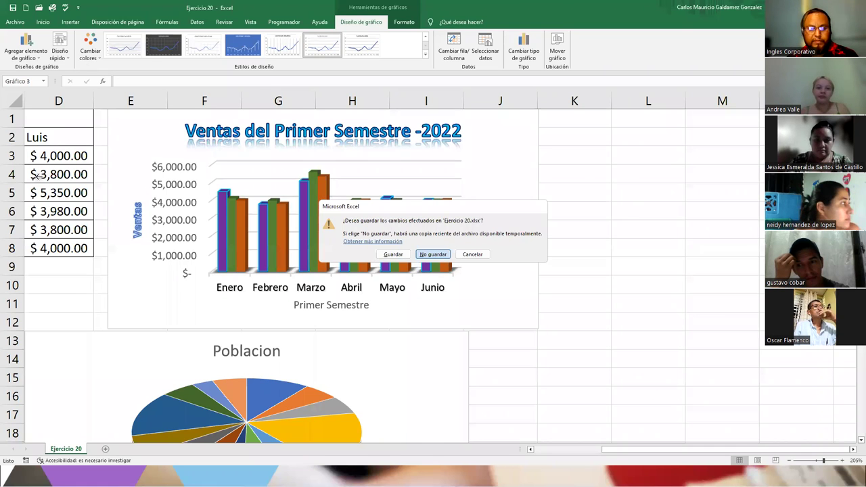
pyautogui.press('Return')
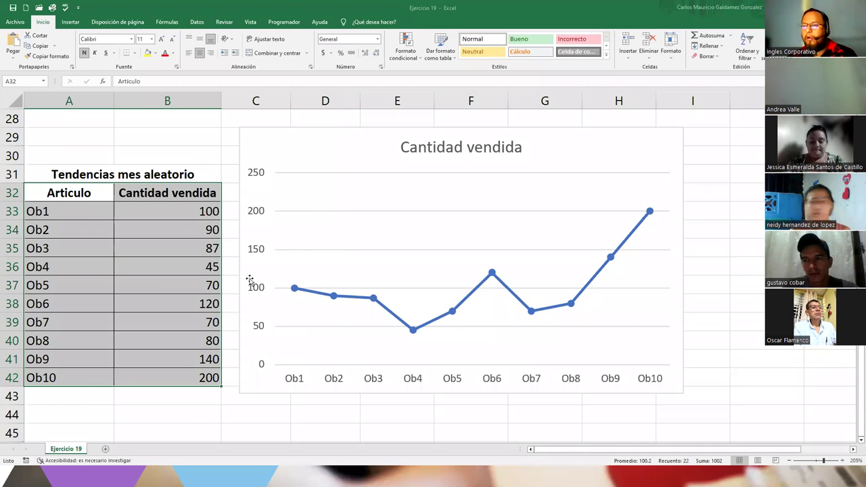
# Save the workbook with Guardar como as 'Ejercicio 20', overwriting the existing file
pyautogui.scroll(9, 209, 280)
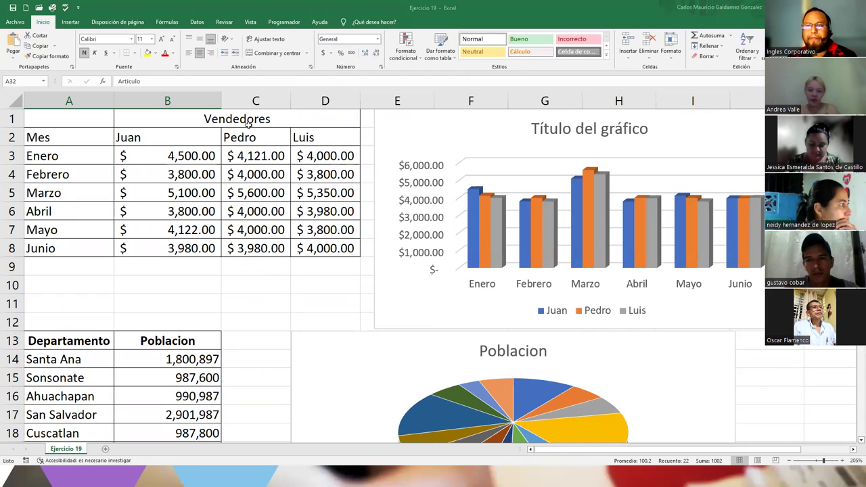
pyautogui.click(16, 22)
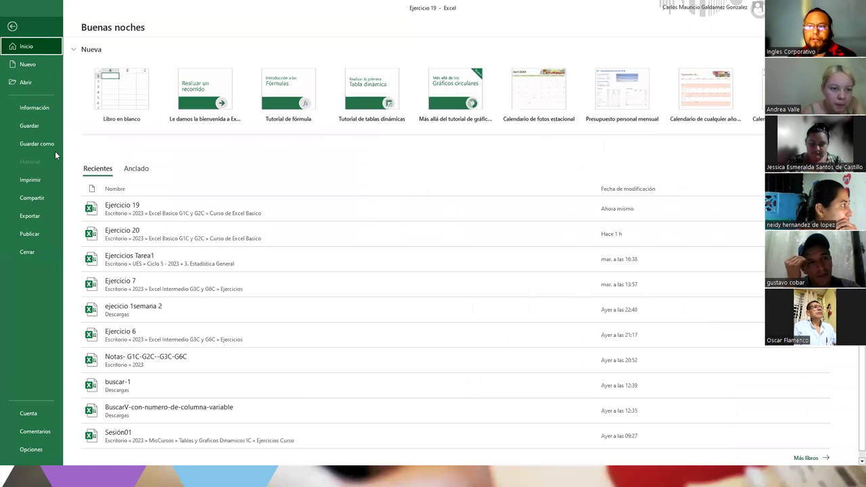
pyautogui.click(43, 146)
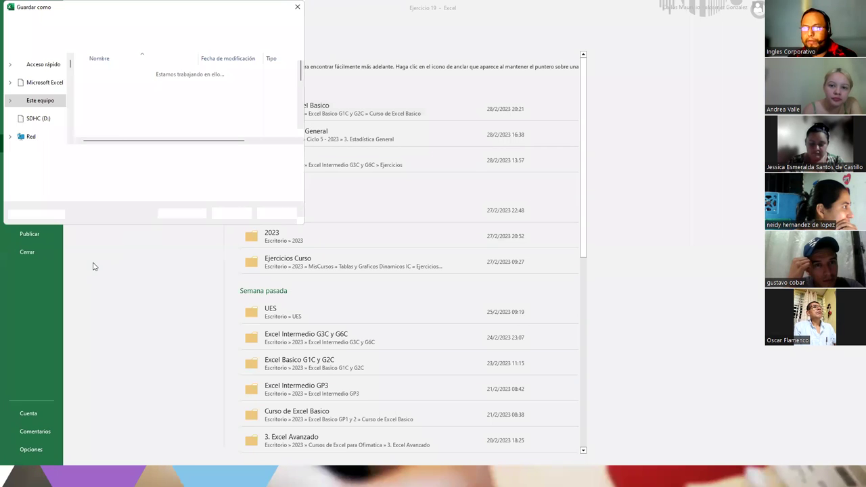
pyautogui.click(89, 154)
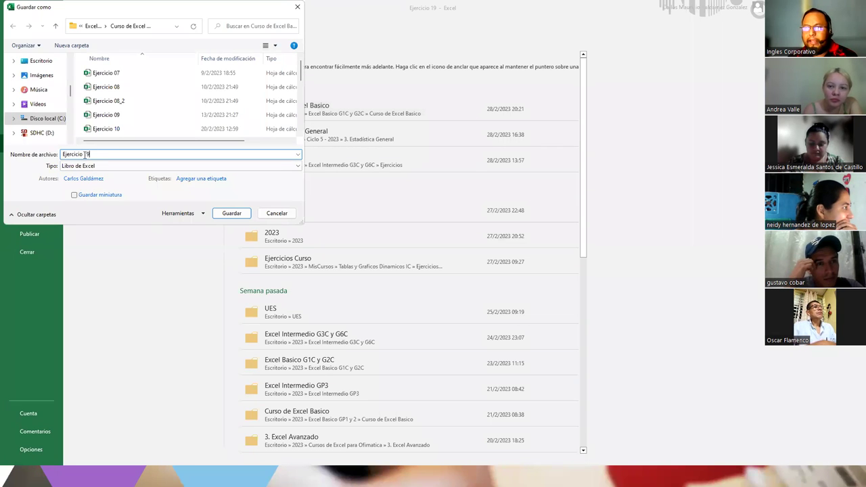
pyautogui.write('20')
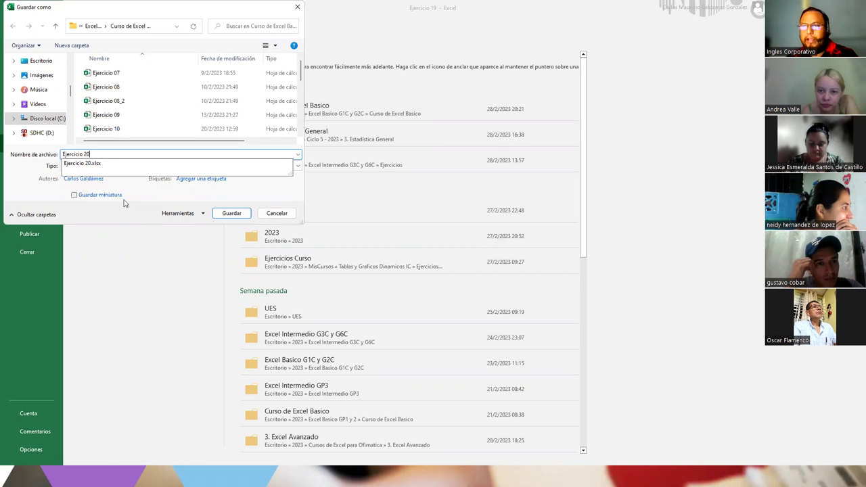
pyautogui.press('Return')
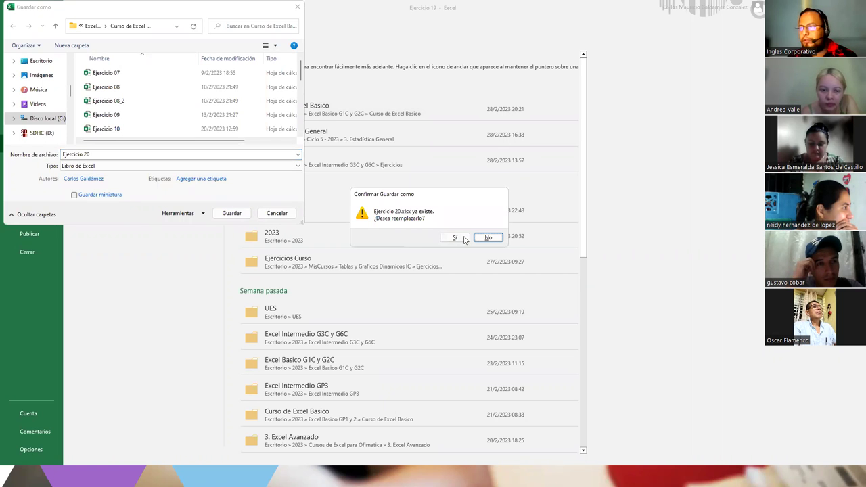
pyautogui.click(455, 238)
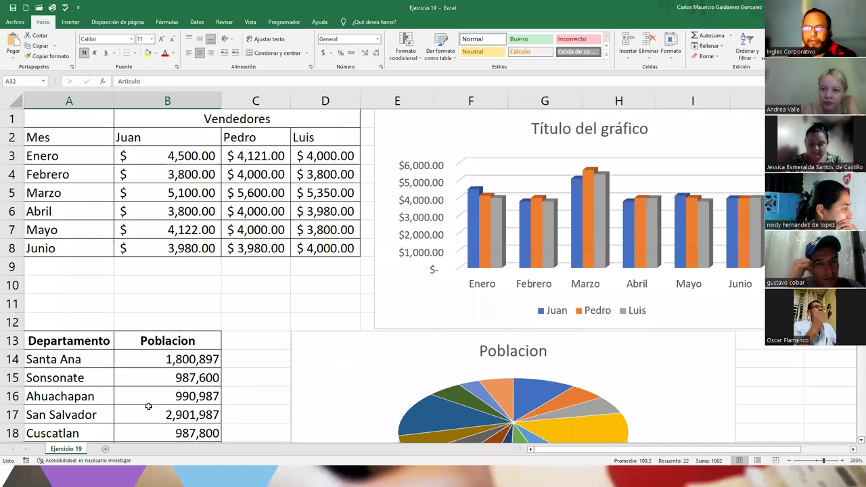
# Duplicate the Ejercicio 19 sheet as a copy
pyautogui.doubleClick(80, 449)
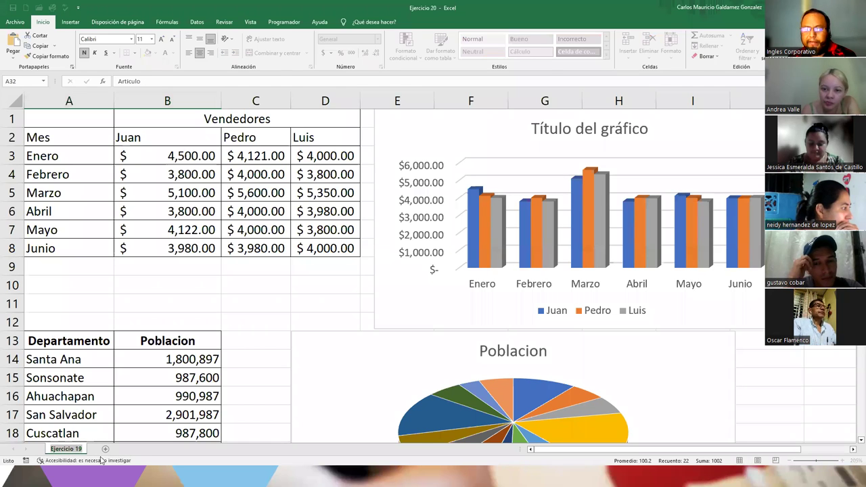
pyautogui.press('Return')
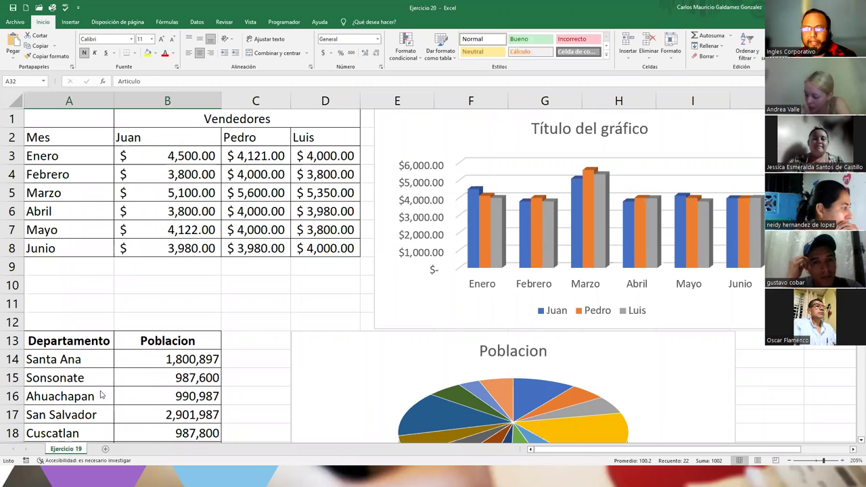
pyautogui.rightClick(62, 447)
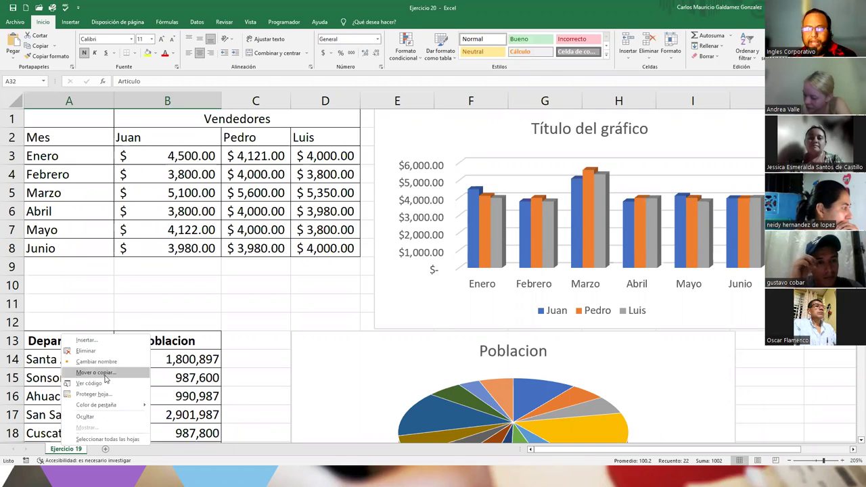
pyautogui.click(98, 372)
pyautogui.click(66, 424)
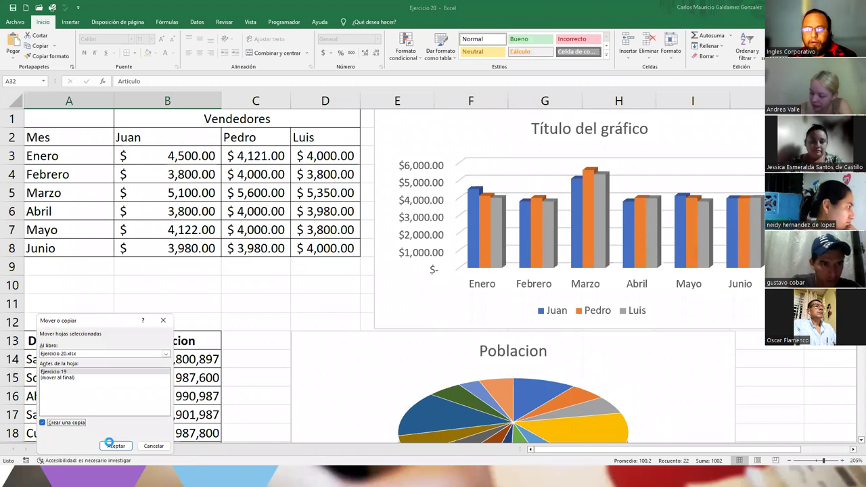
pyautogui.click(116, 446)
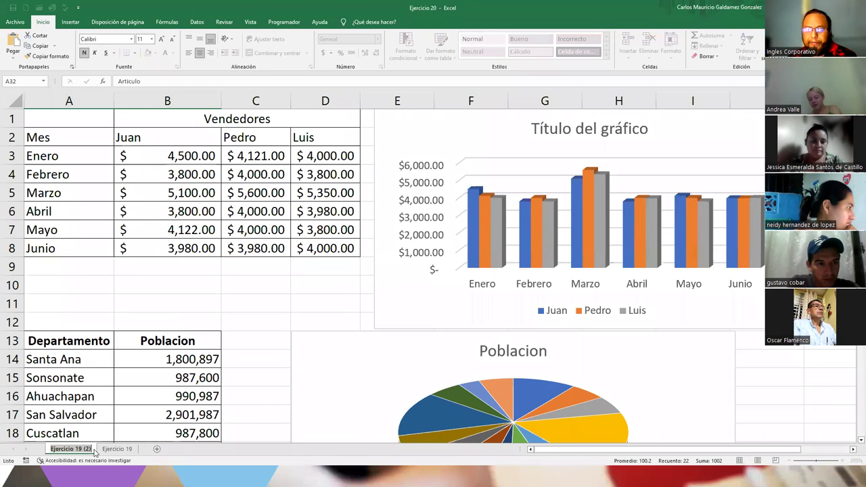
# Rename the copied sheet to 'Ejercicio 20' and delete the original Ejercicio 19 sheet
pyautogui.doubleClick(81, 449)
pyautogui.press('BackSpace')
pyautogui.press('BackSpace')
pyautogui.press('BackSpace')
pyautogui.press('BackSpace')
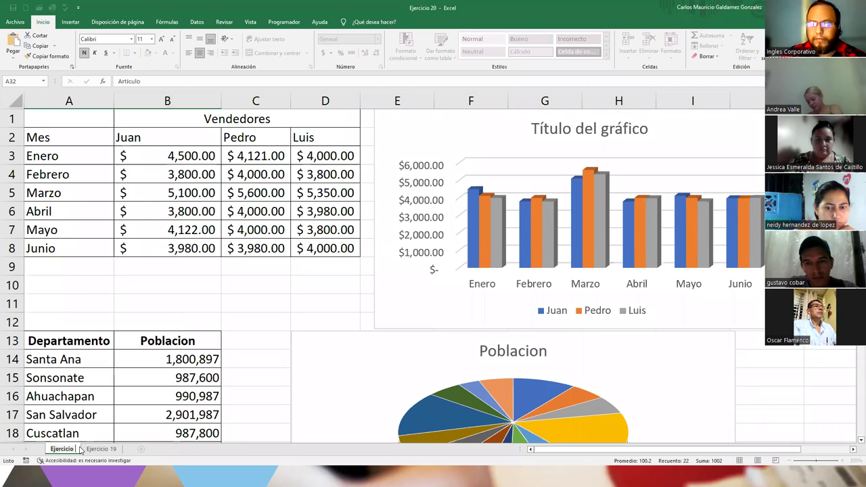
pyautogui.write(' 20')
pyautogui.press('Return')
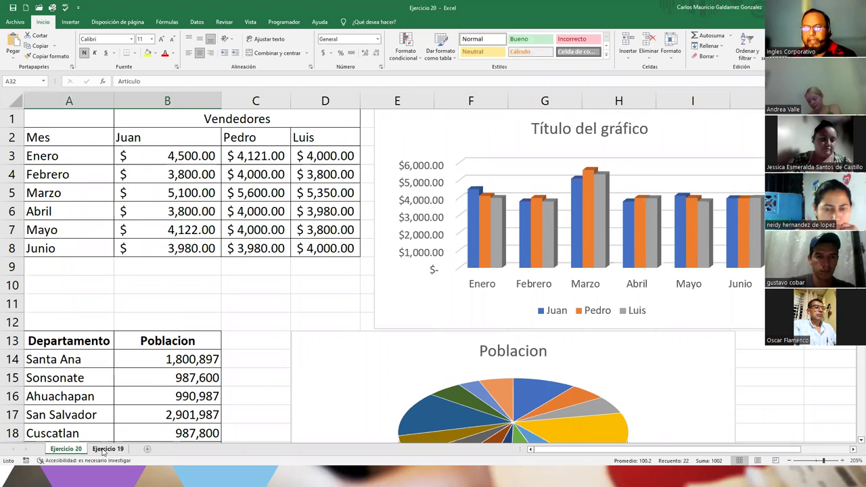
pyautogui.rightClick(103, 450)
pyautogui.press('e')
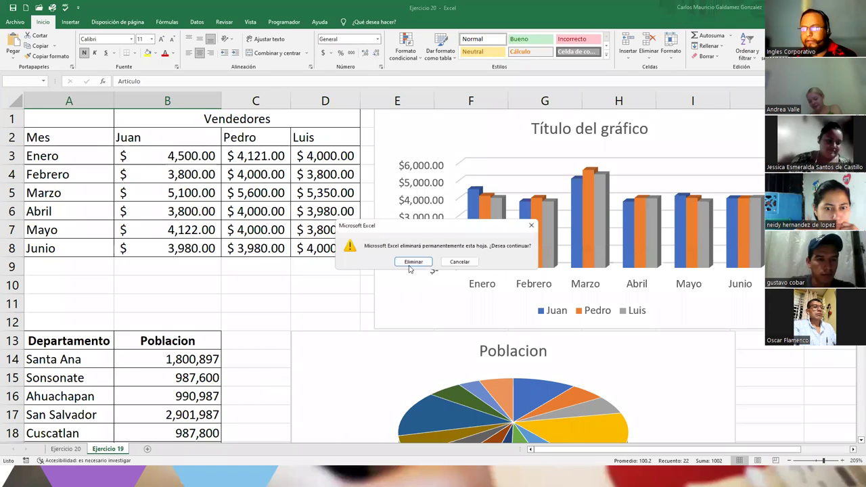
pyautogui.click(411, 262)
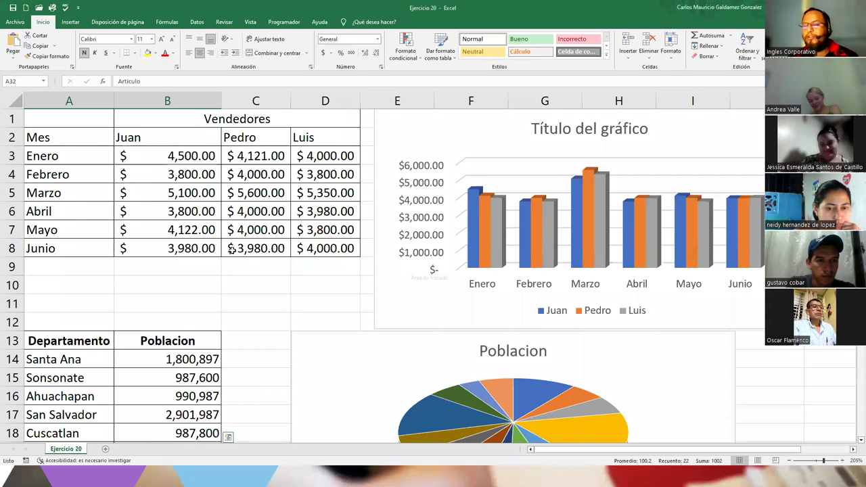
pyautogui.click(231, 249)
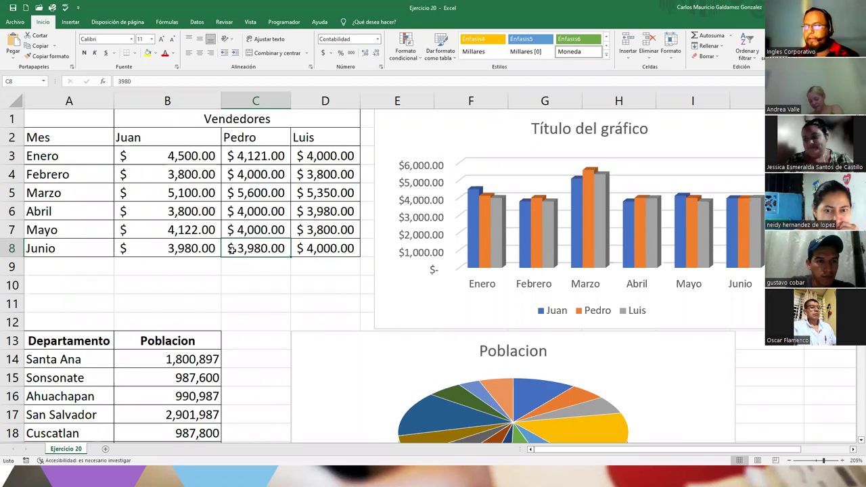
pyautogui.click(268, 267)
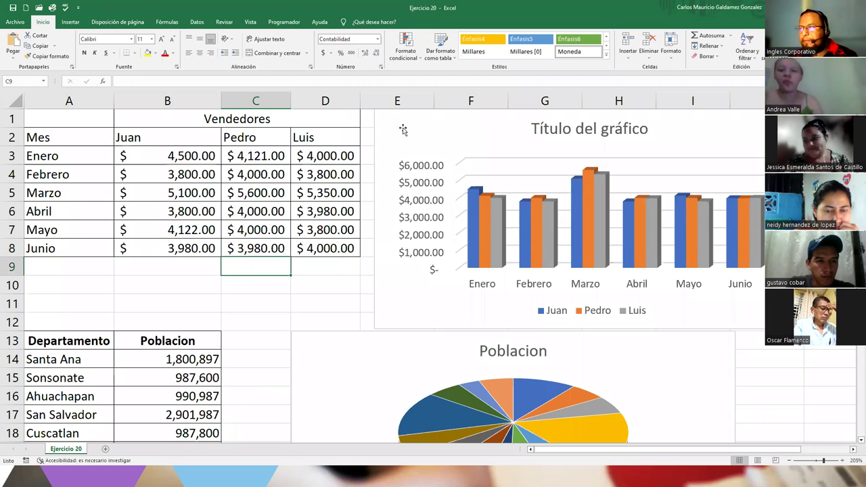
pyautogui.press('Down')
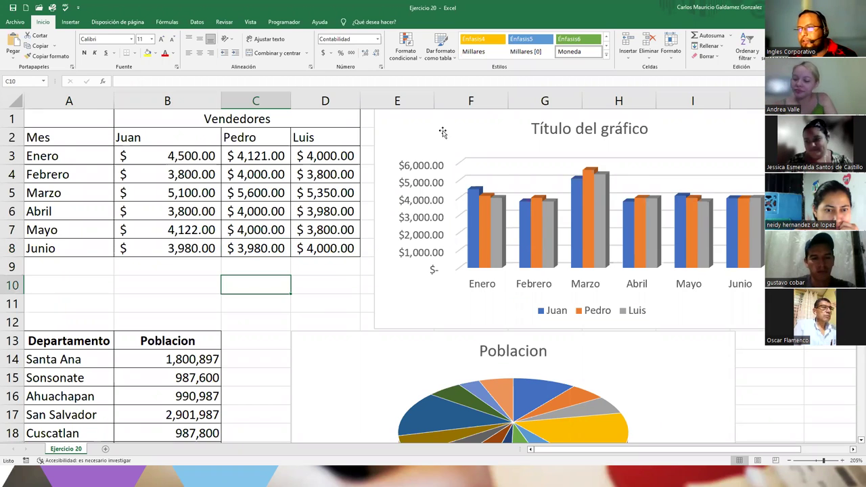
pyautogui.click(442, 132)
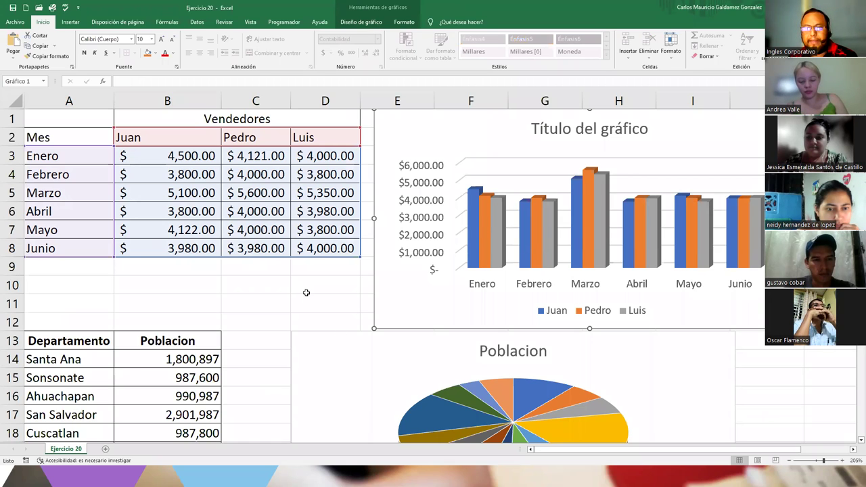
pyautogui.click(306, 292)
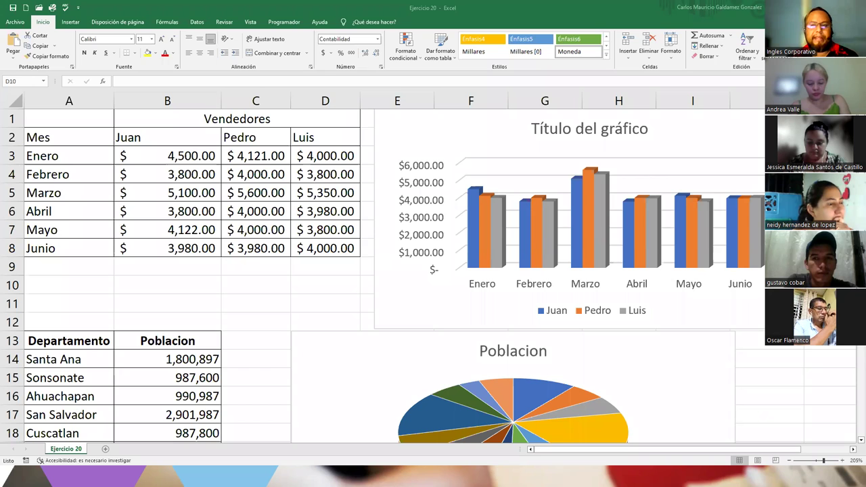
pyautogui.click(439, 137)
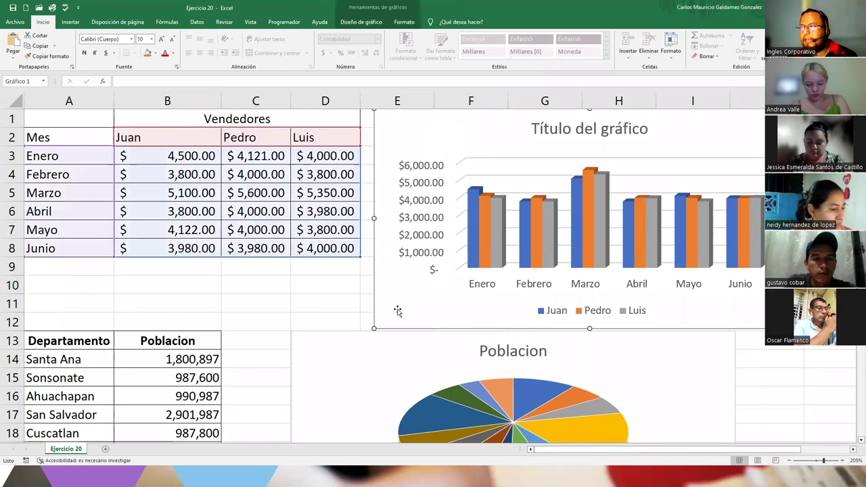
pyautogui.scroll(-5, 398, 311)
pyautogui.scroll(-5, 394, 318)
pyautogui.scroll(10, 452, 348)
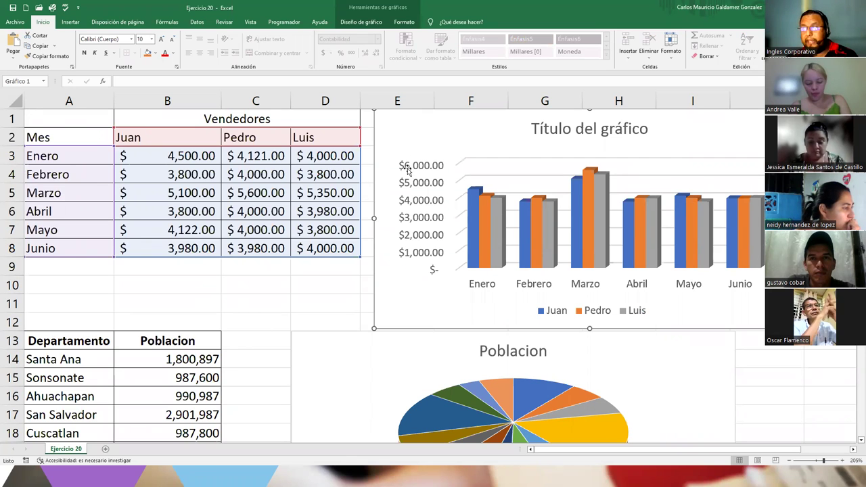
pyautogui.click(257, 298)
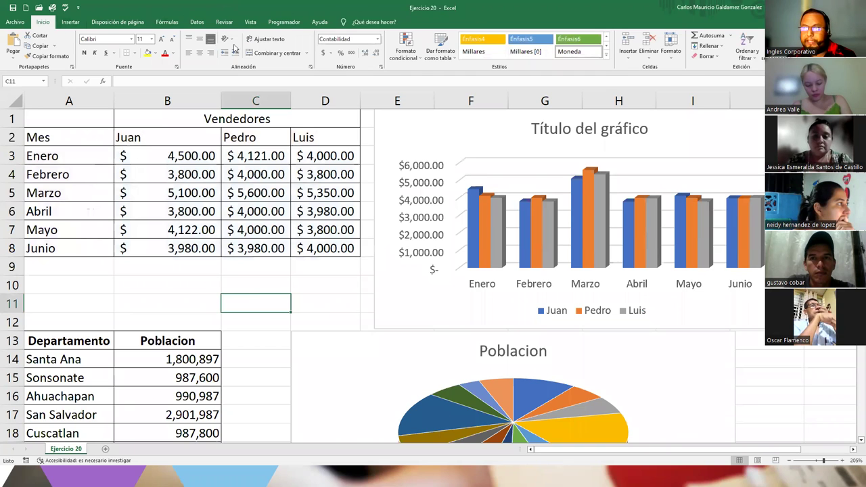
pyautogui.click(430, 139)
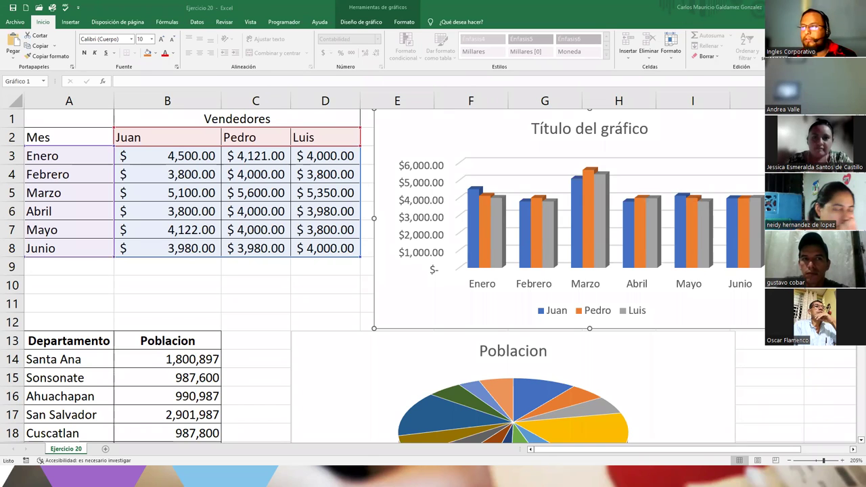
# Show the Formato and then Diseño de gráfico tools for the Vendedores column chart
pyautogui.click(404, 23)
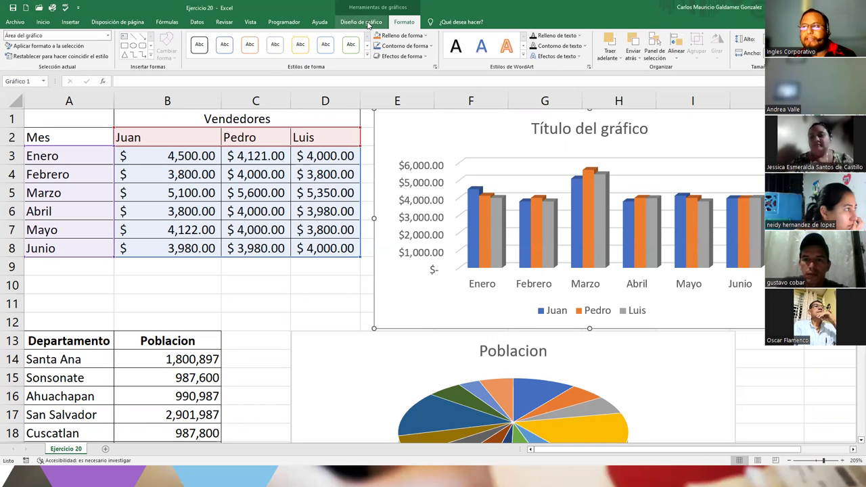
pyautogui.click(369, 23)
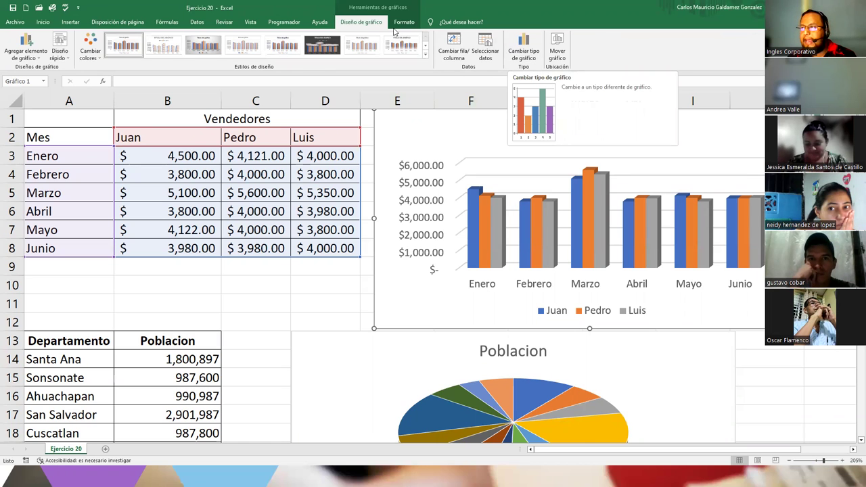
# Change the Vendedores chart type to Línea apilada con marcadores
pyautogui.click(532, 60)
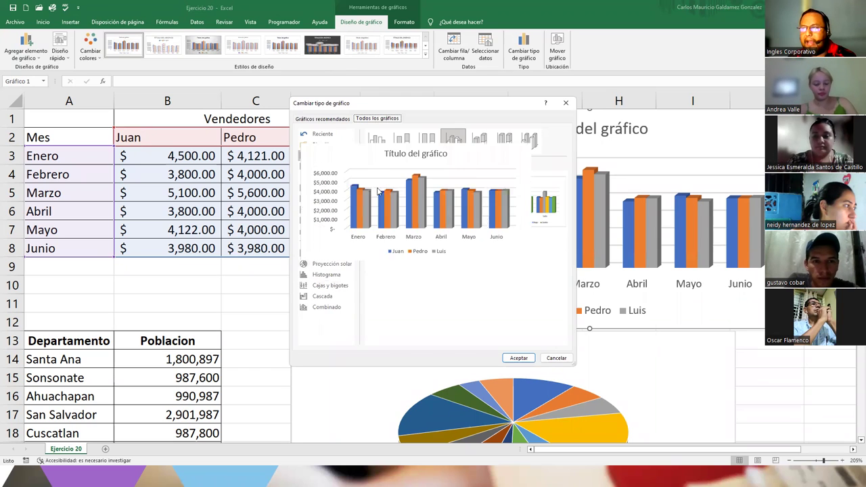
pyautogui.click(321, 166)
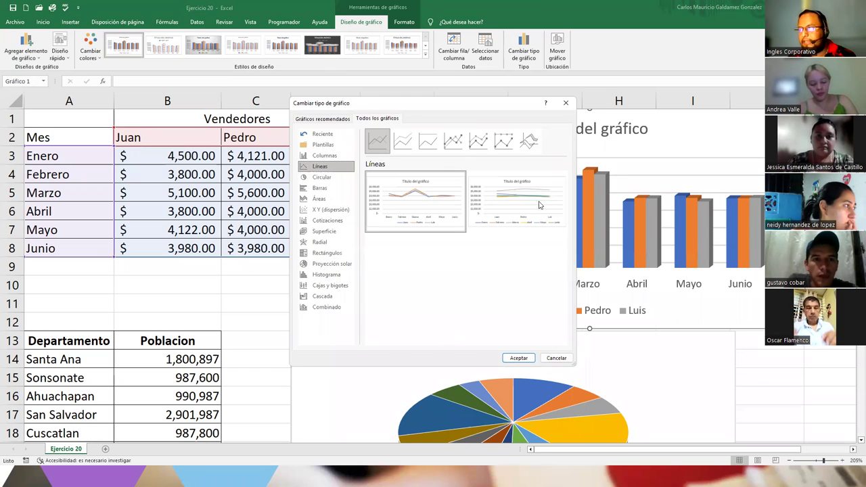
pyautogui.click(477, 141)
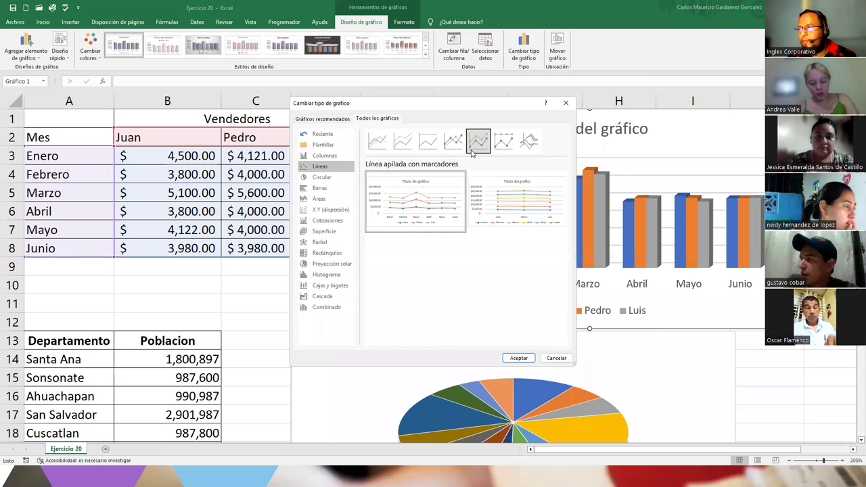
pyautogui.click(517, 358)
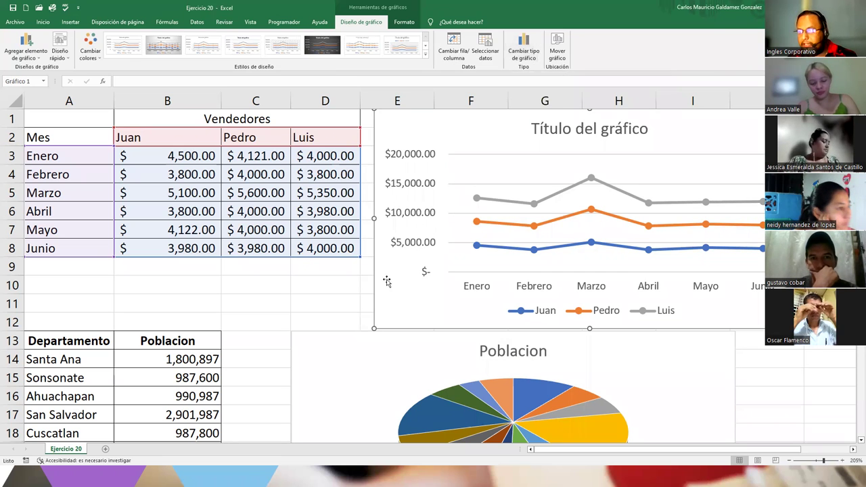
# Undo the line chart back to 3-D columns and apply a different chart style
pyautogui.click(366, 286)
pyautogui.hotkey('ctrl', 'z')
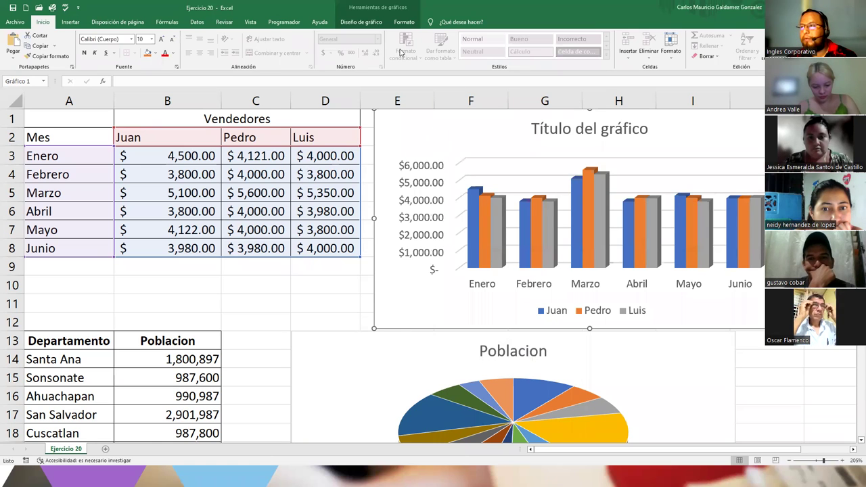
pyautogui.click(360, 23)
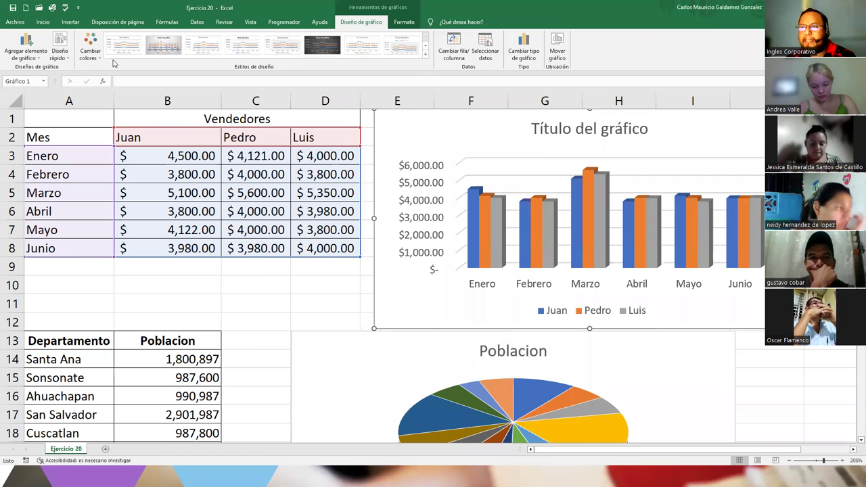
pyautogui.click(426, 59)
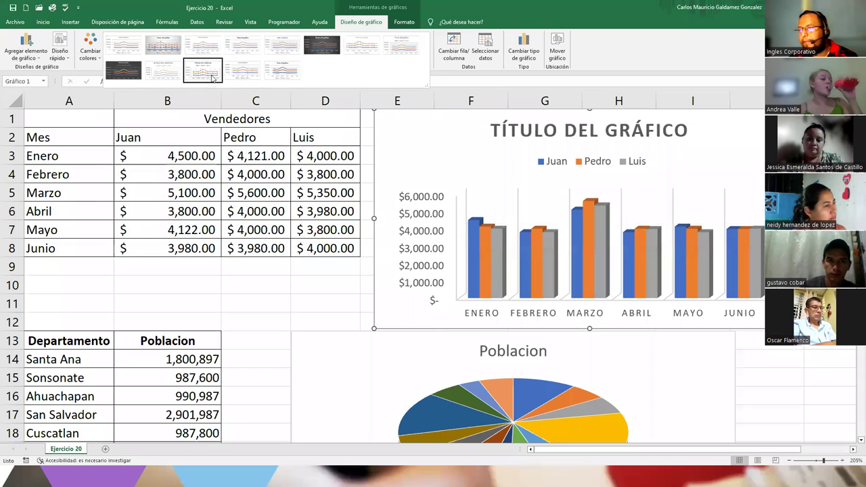
pyautogui.click(212, 79)
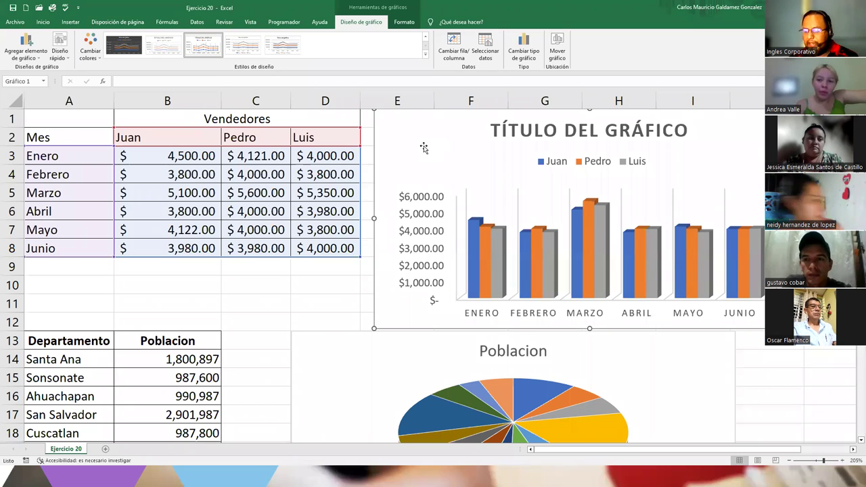
pyautogui.moveTo(469, 273)
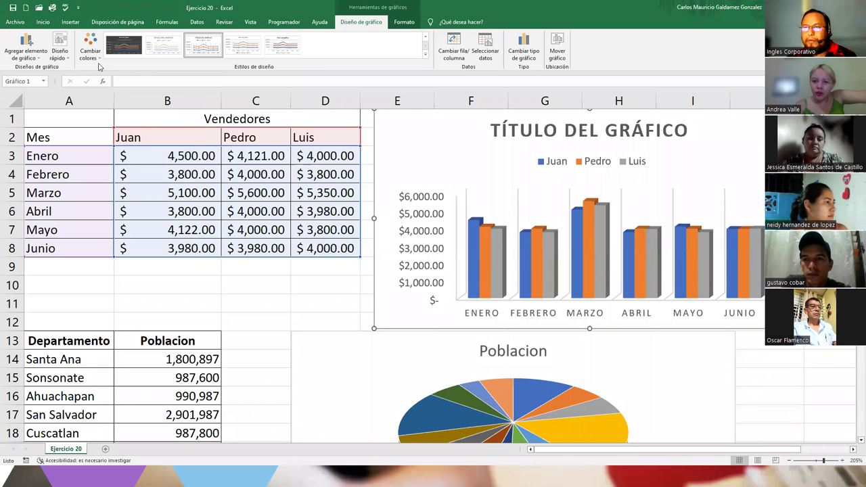
# Try several colour palettes, then keep the original blue, orange and grey colours
pyautogui.click(94, 57)
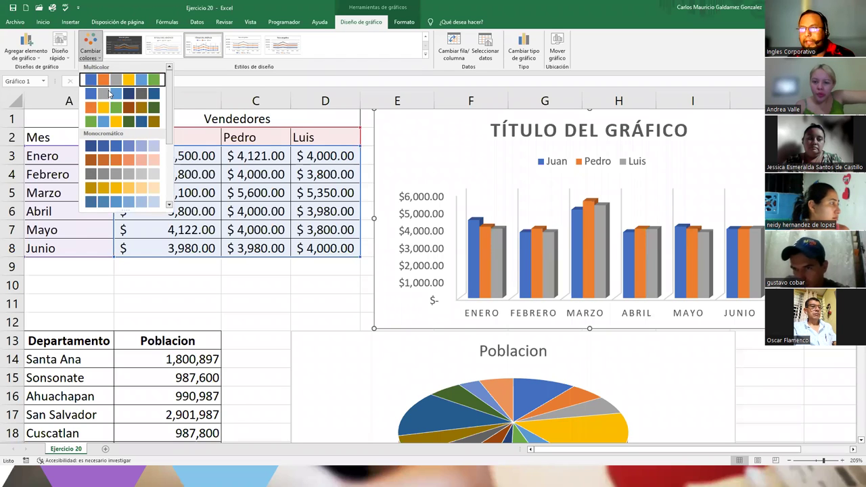
pyautogui.click(100, 70)
pyautogui.click(91, 52)
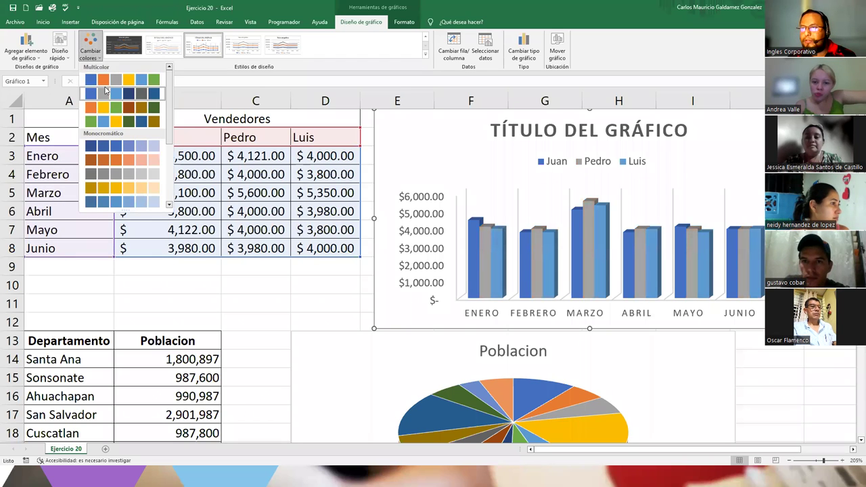
pyautogui.click(114, 107)
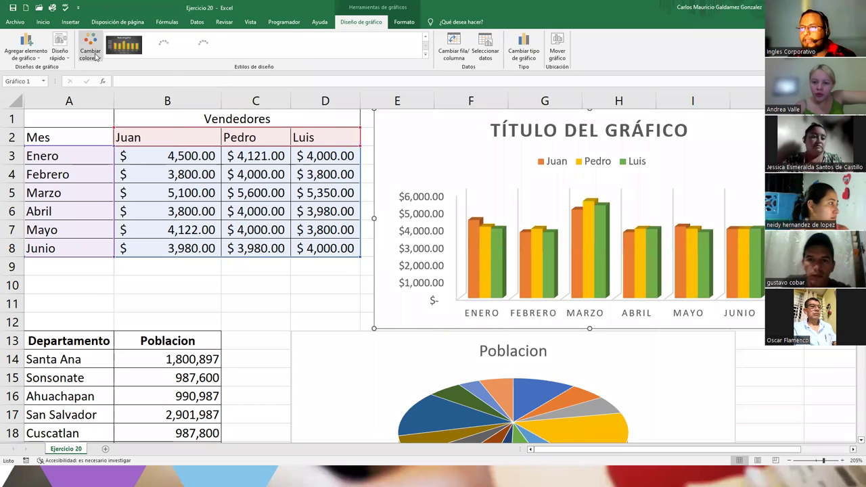
pyautogui.click(90, 53)
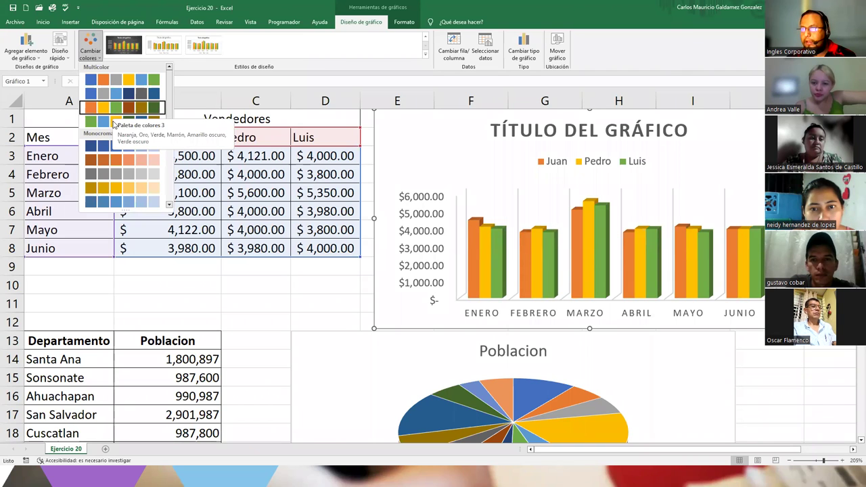
pyautogui.click(113, 122)
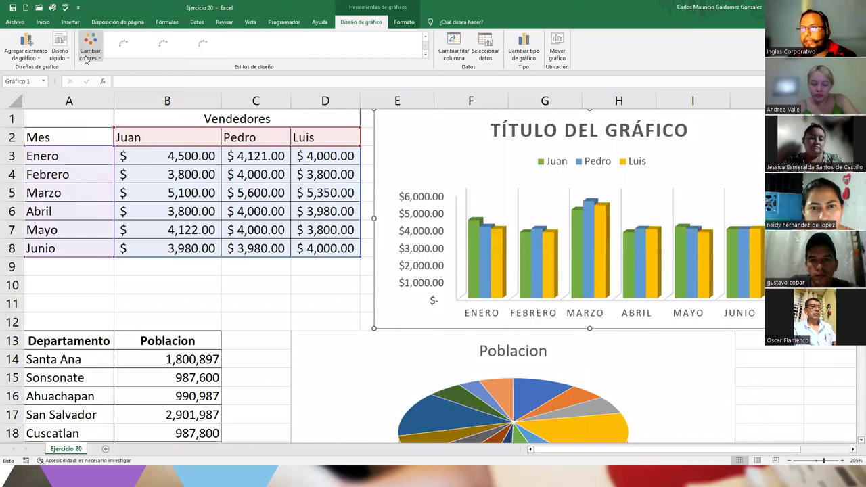
pyautogui.click(89, 53)
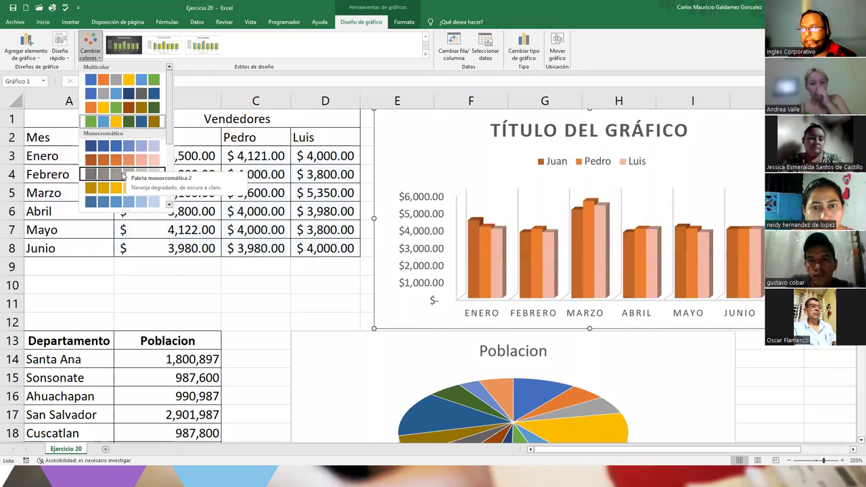
pyautogui.click(109, 81)
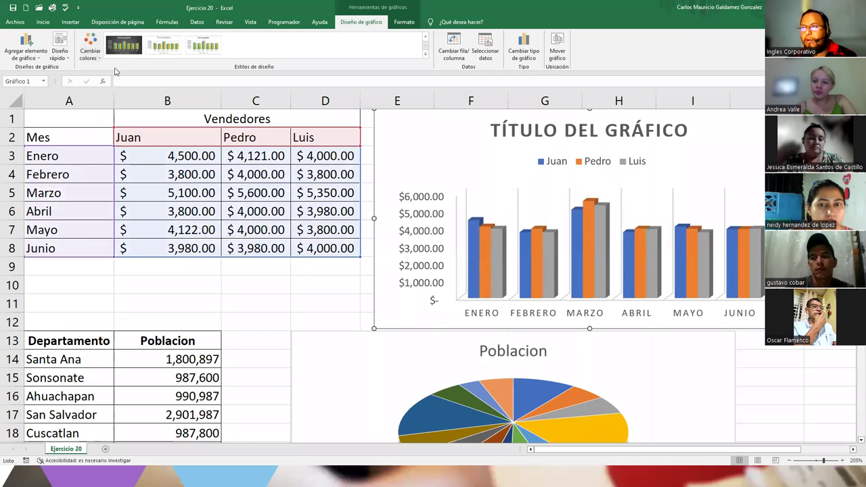
pyautogui.click(90, 57)
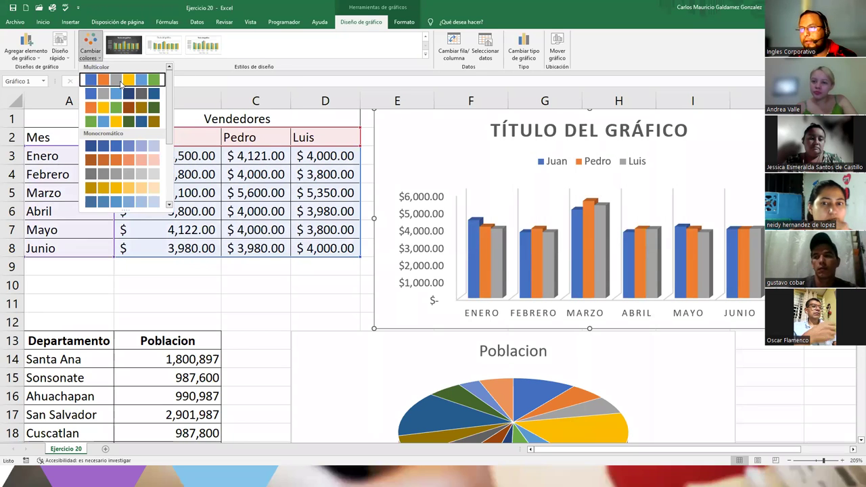
pyautogui.click(102, 82)
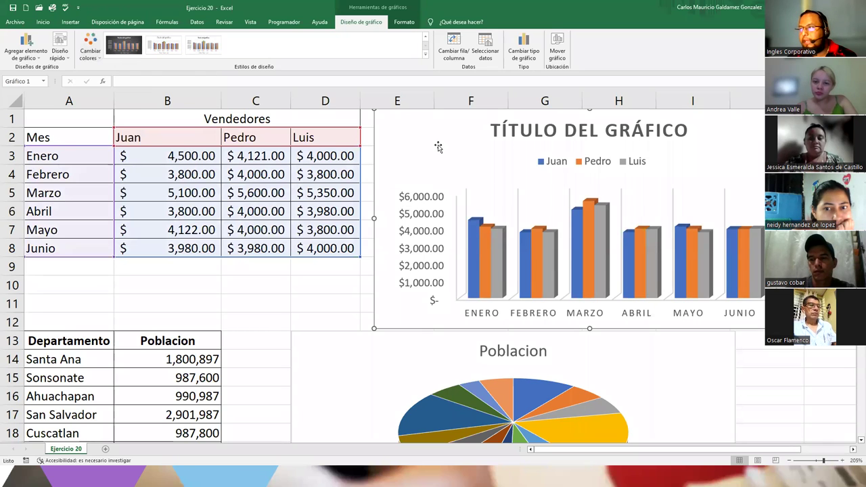
pyautogui.click(425, 54)
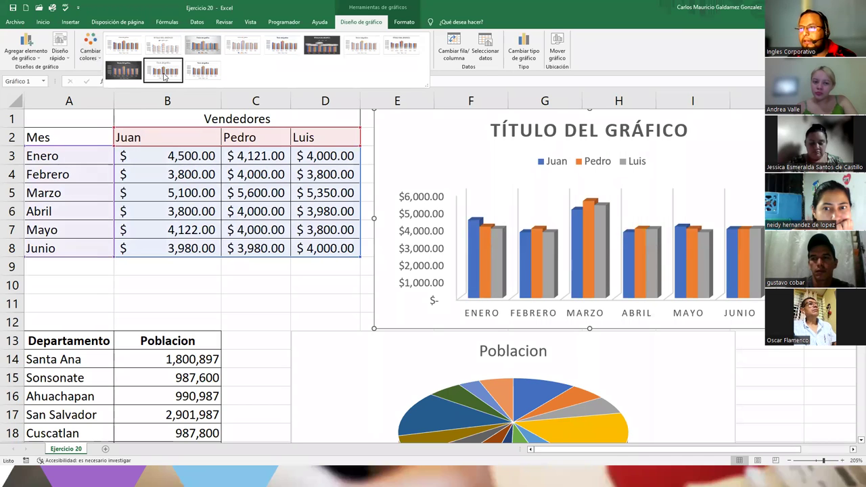
# Apply chart style Estilo 10, with a mixed-case title and the legend below the columns
pyautogui.click(164, 76)
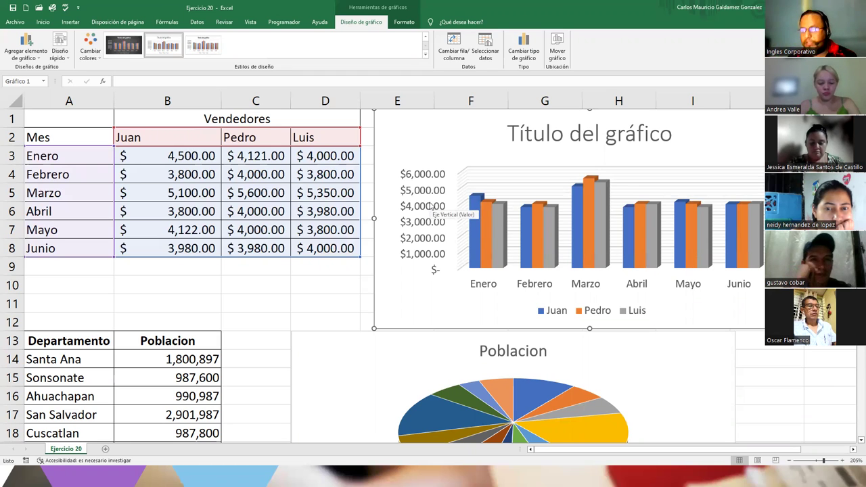
# Add Horizontal primario and Vertical primario axis title placeholders to the Vendedores chart
pyautogui.click(34, 59)
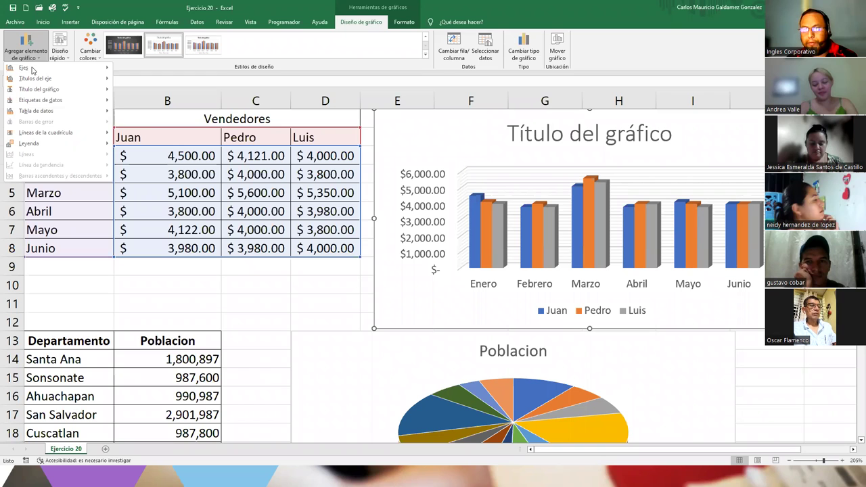
pyautogui.moveTo(32, 69)
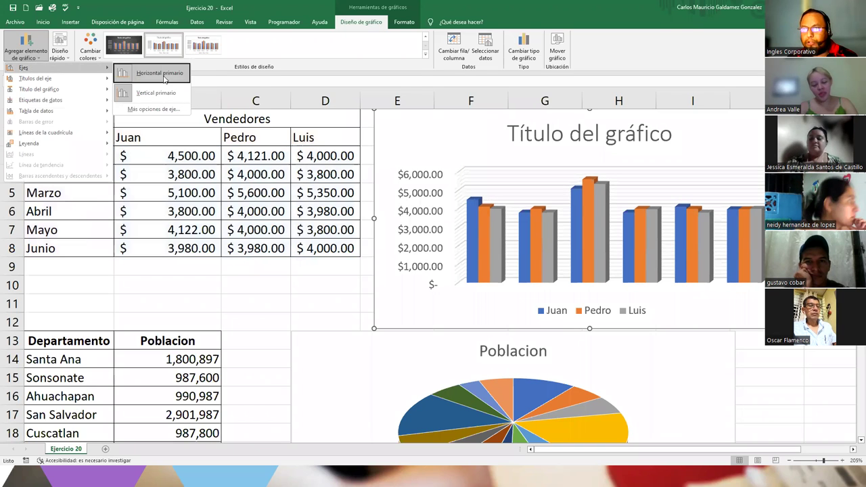
pyautogui.moveTo(69, 84)
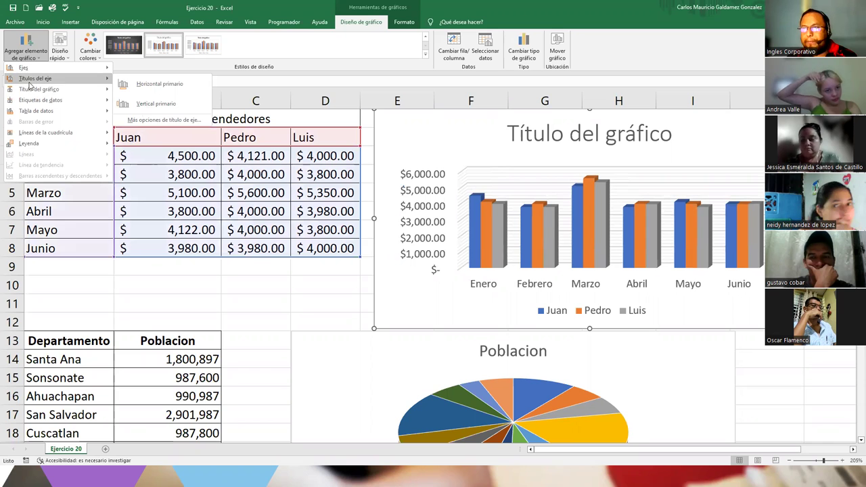
pyautogui.click(152, 84)
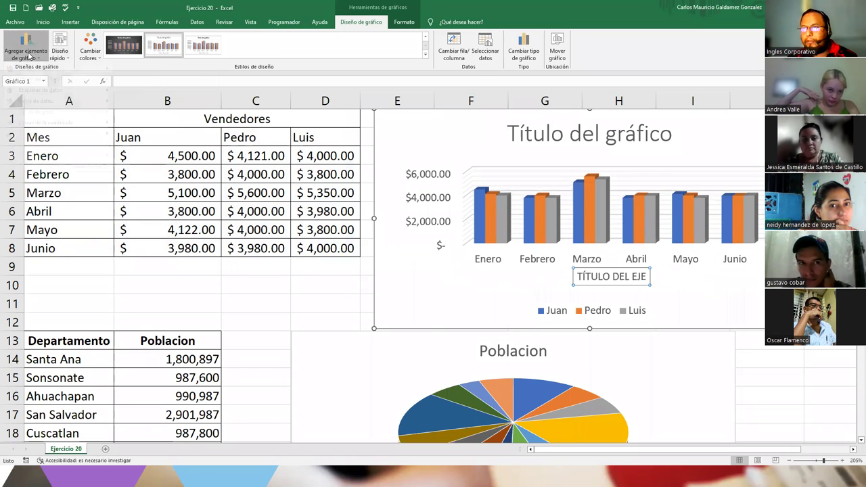
pyautogui.click(28, 57)
pyautogui.moveTo(41, 79)
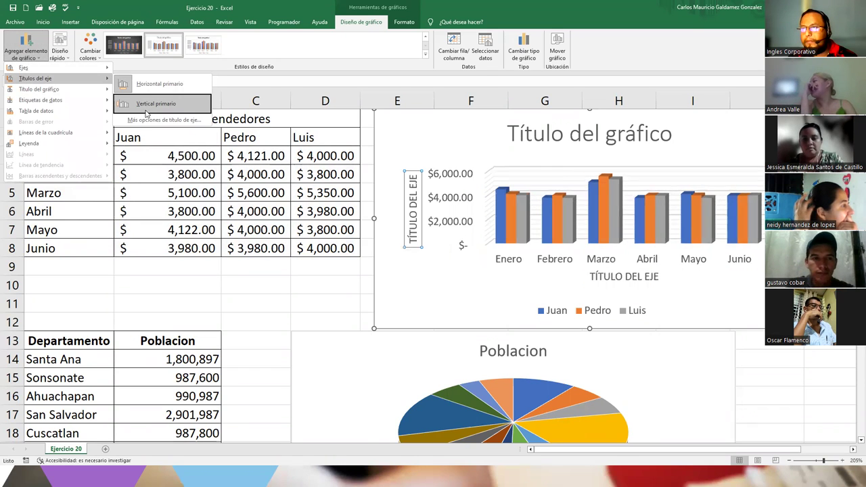
pyautogui.click(146, 111)
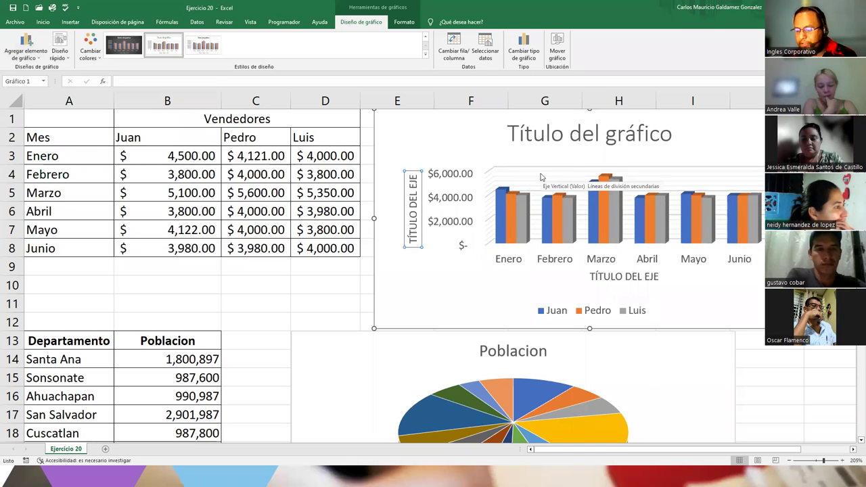
# Replace the placeholder chart title with 'VENTAS MENSUALES POR VENDEDOR', correcting typos along the way
pyautogui.doubleClick(553, 134)
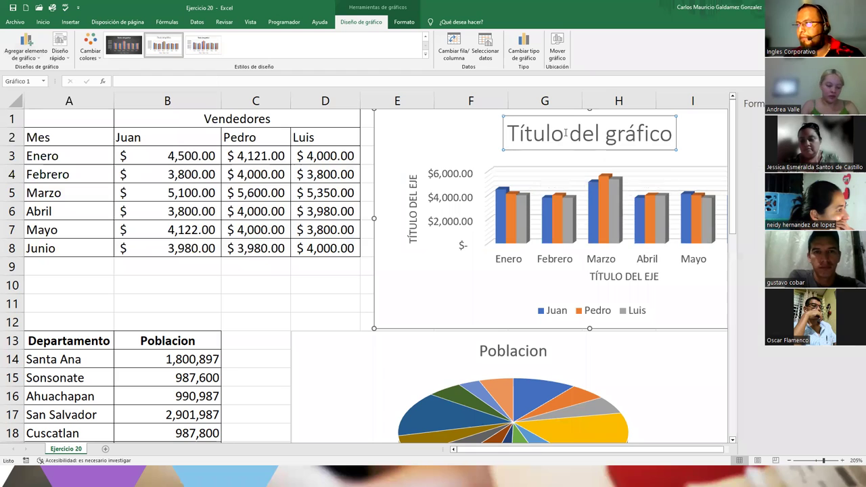
pyautogui.tripleClick(555, 134)
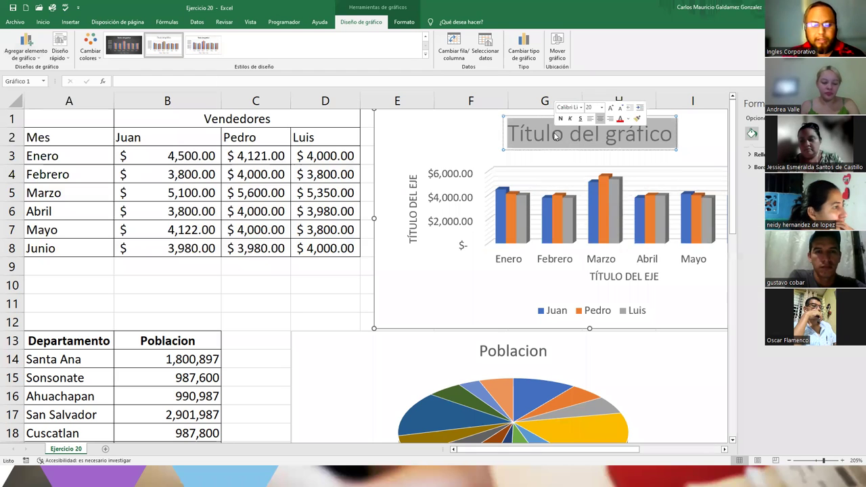
pyautogui.write('VENTAS')
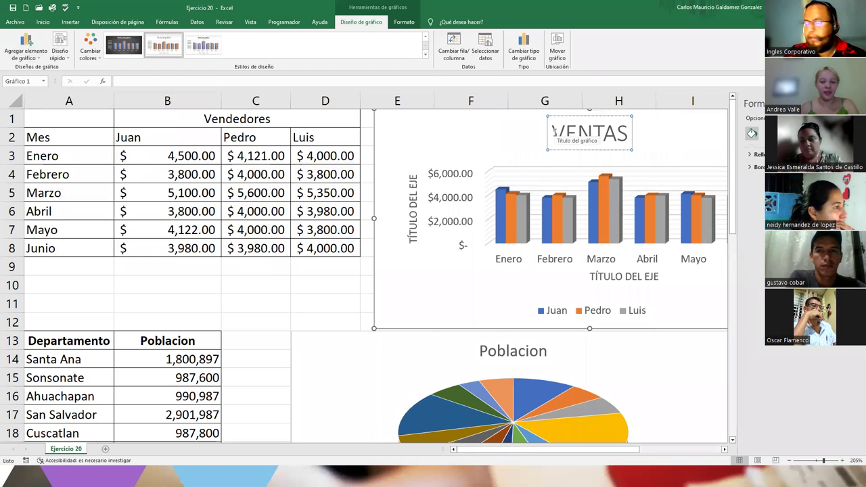
pyautogui.write(' PR')
pyautogui.press('BackSpace')
pyautogui.press('BackSpace')
pyautogui.write('POR')
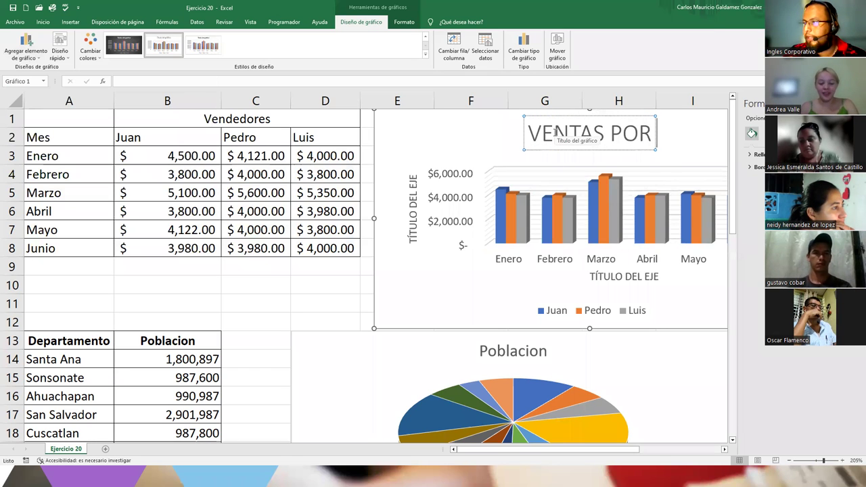
pyautogui.press('BackSpace')
pyautogui.press('BackSpace')
pyautogui.press('BackSpace')
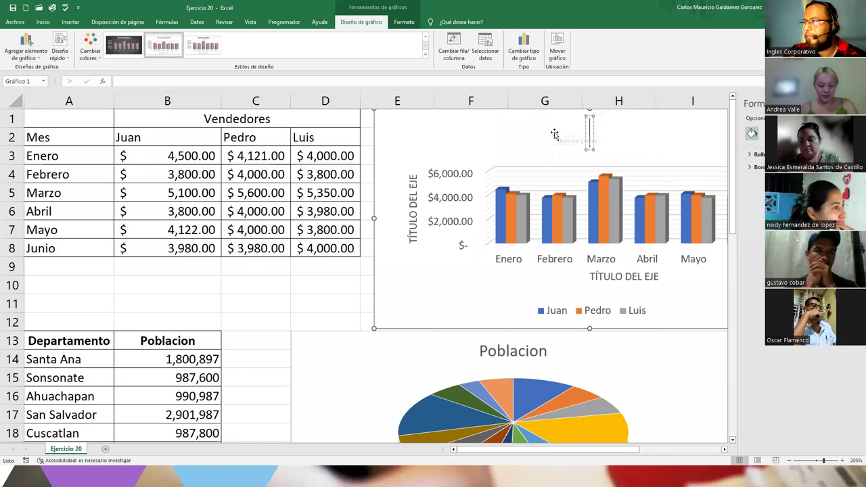
pyautogui.write('VENTAS MENSUALES POR VENDEDOR')
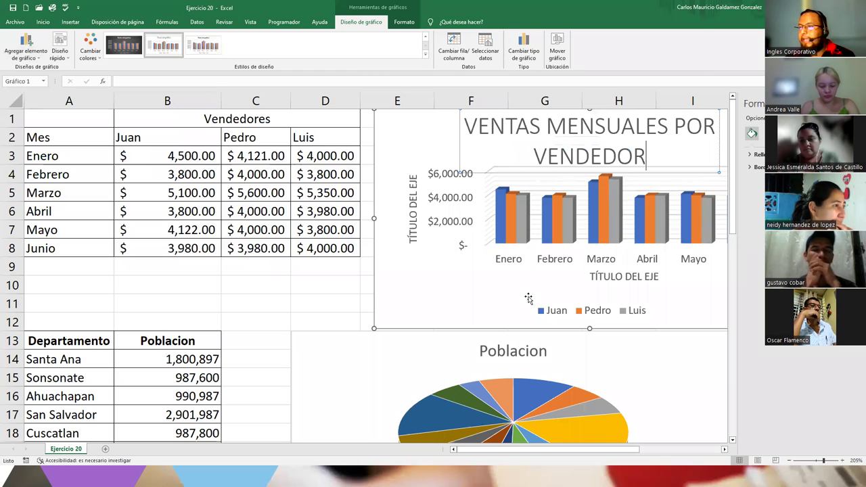
# Replace the horizontal axis title placeholder with 'PRIMER SEMESTRE'
pyautogui.click(614, 276)
pyautogui.doubleClick(613, 277)
pyautogui.tripleClick(613, 278)
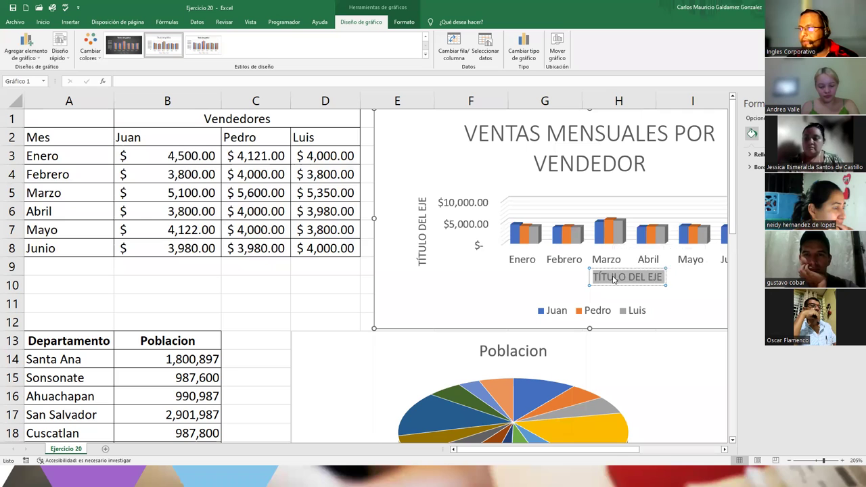
pyautogui.doubleClick(613, 277)
pyautogui.tripleClick(614, 278)
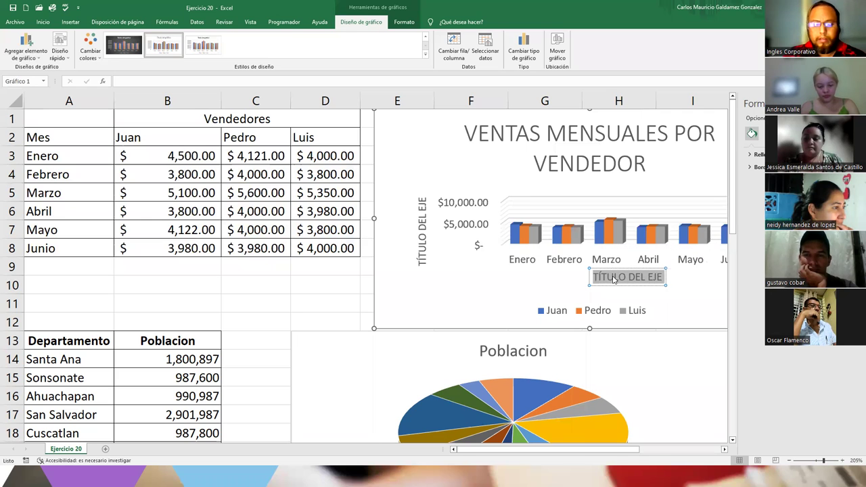
pyautogui.write('PRIMER')
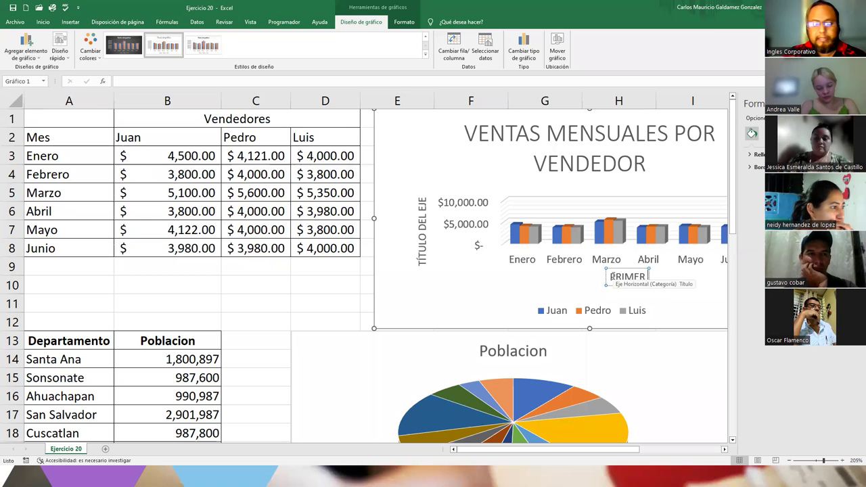
pyautogui.write(' SEMESTRE')
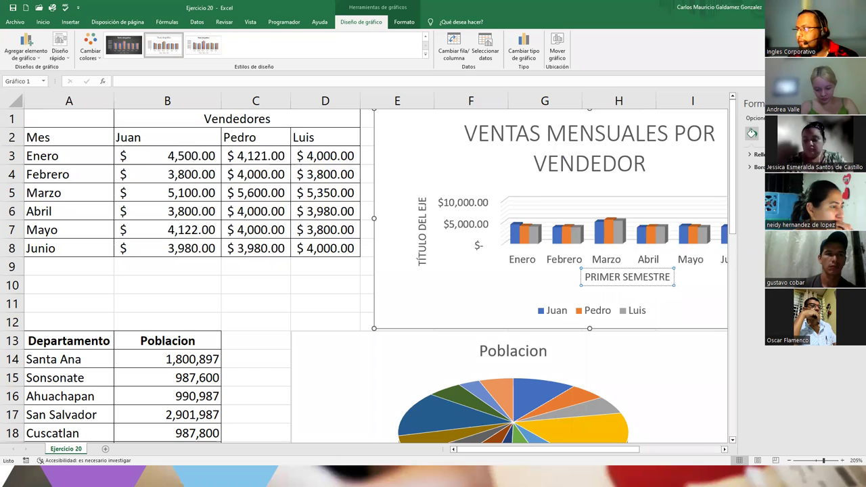
# Replace the vertical axis title placeholder with 'ESCALA DE VENTAS'
pyautogui.doubleClick(424, 240)
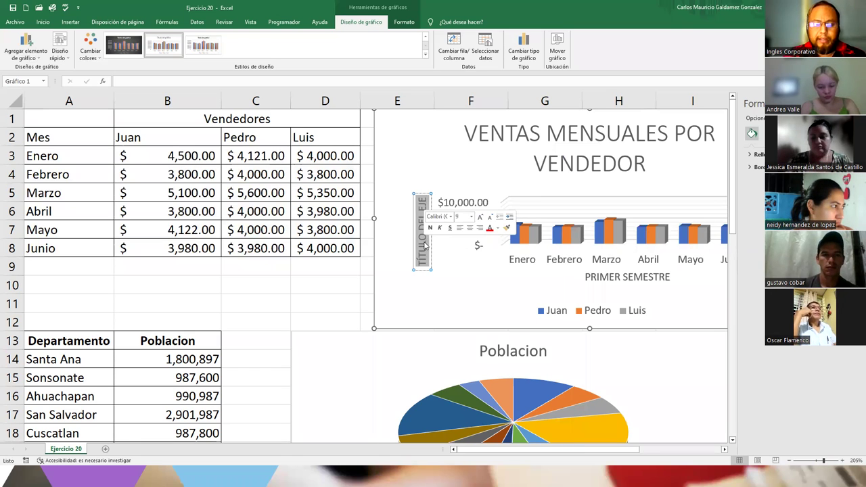
pyautogui.write('ESCALA DE')
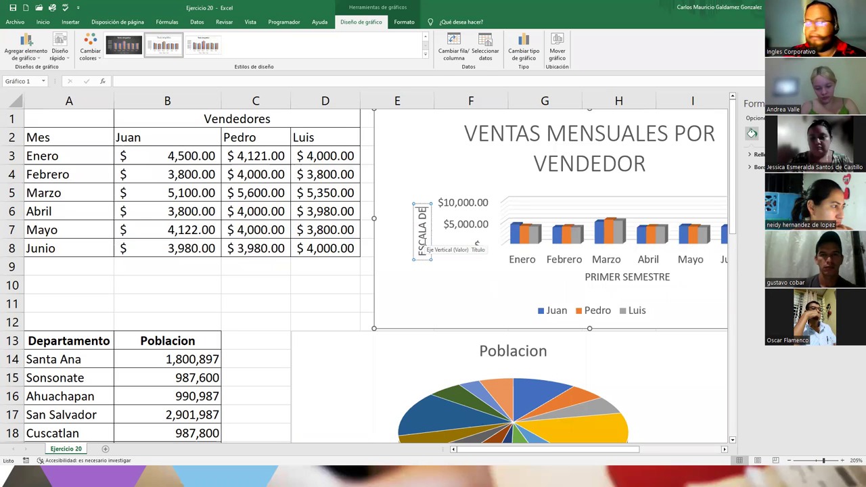
pyautogui.write(' VENTAS')
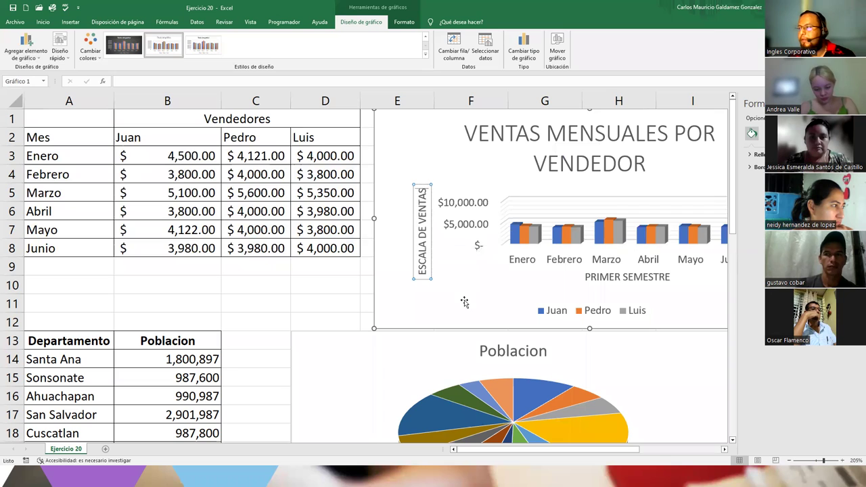
pyautogui.click(463, 299)
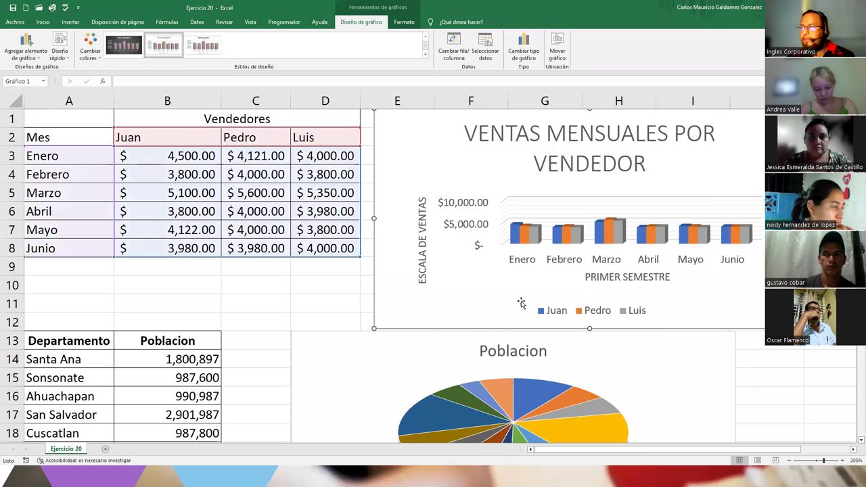
# Shrink the chart title 'VENTAS MENSUALES POR VENDEDOR' from 14 to 12 point
pyautogui.click(579, 164)
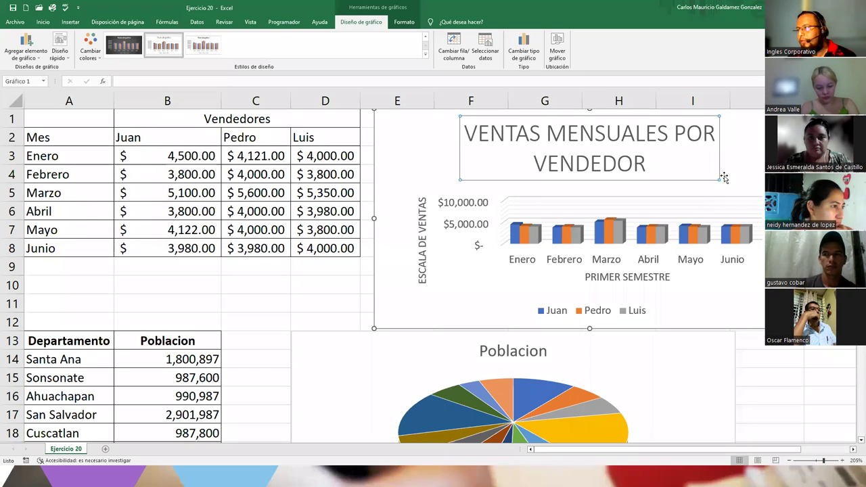
pyautogui.click(690, 164)
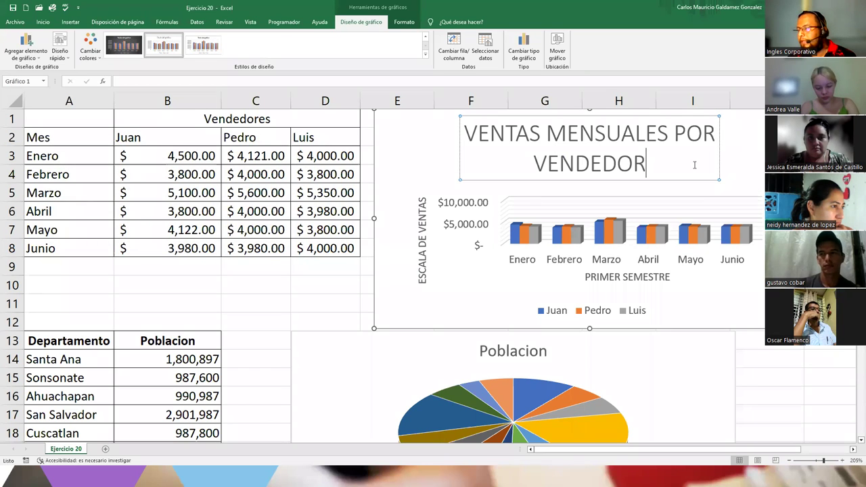
pyautogui.tripleClick(598, 143)
pyautogui.click(43, 21)
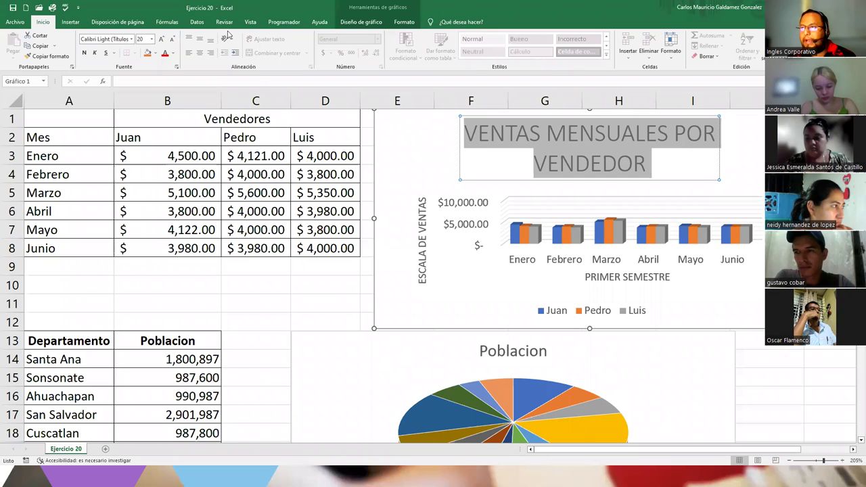
pyautogui.click(172, 40)
pyautogui.click(173, 40)
pyautogui.click(173, 40)
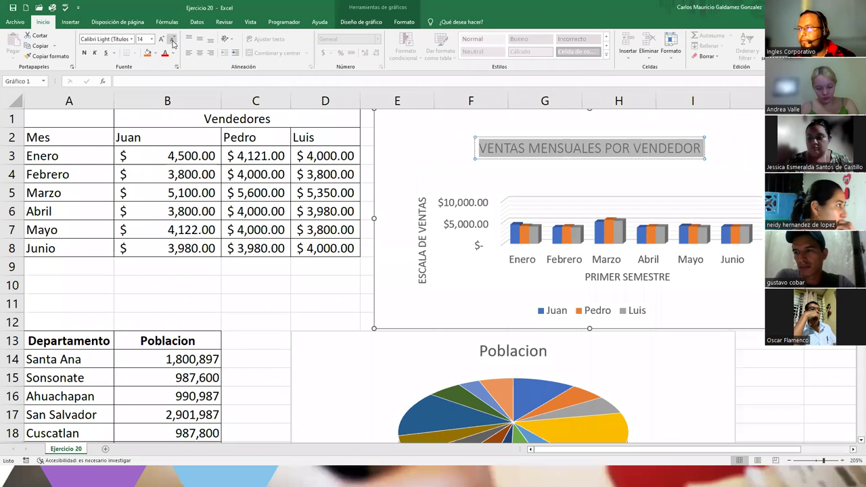
pyautogui.click(666, 301)
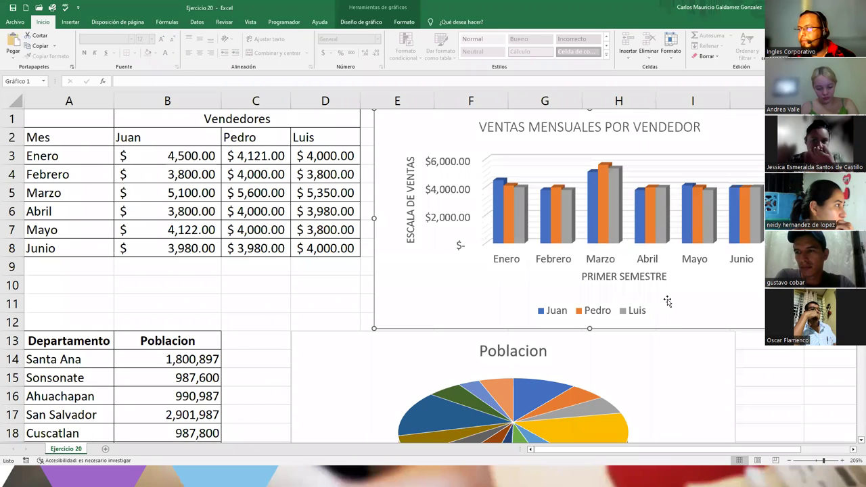
# Make the chart title 'VENTAS MENSUALES POR VENDEDOR' bold
pyautogui.click(702, 301)
pyautogui.click(560, 132)
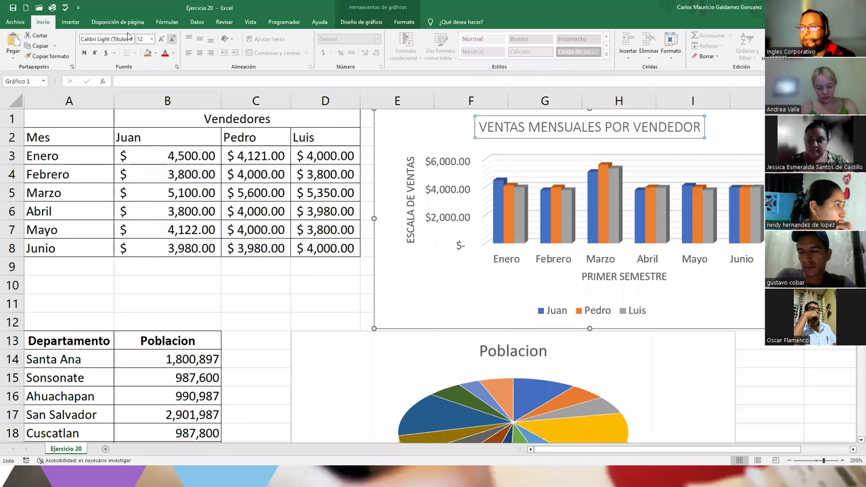
pyautogui.click(85, 54)
pyautogui.click(390, 300)
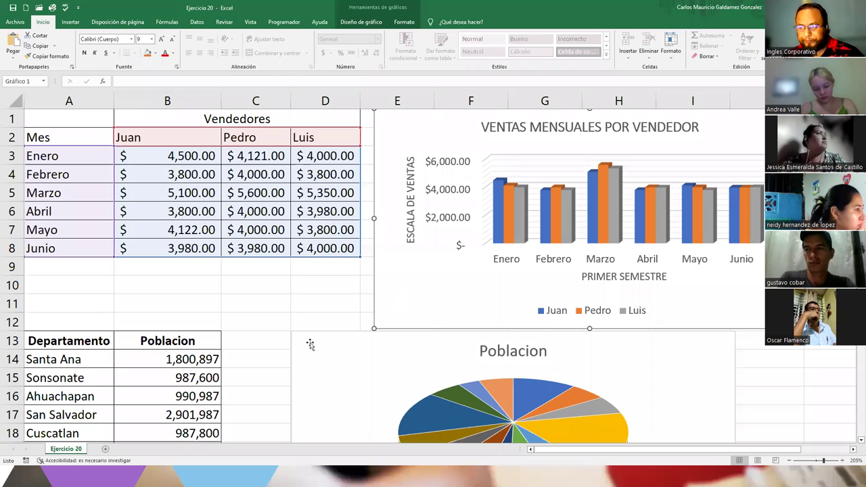
# Deselect the chart to view the finished Vendedores sales chart
pyautogui.click(292, 309)
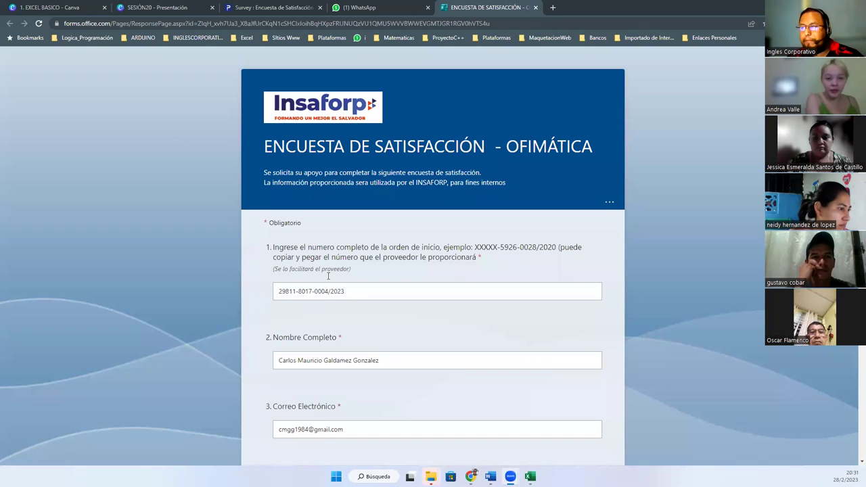
# Copy the start-order number from the WhatsApp course message into question 1, undoing the wrong paste
pyautogui.moveTo(345, 290); pyautogui.dragTo(213, 296)
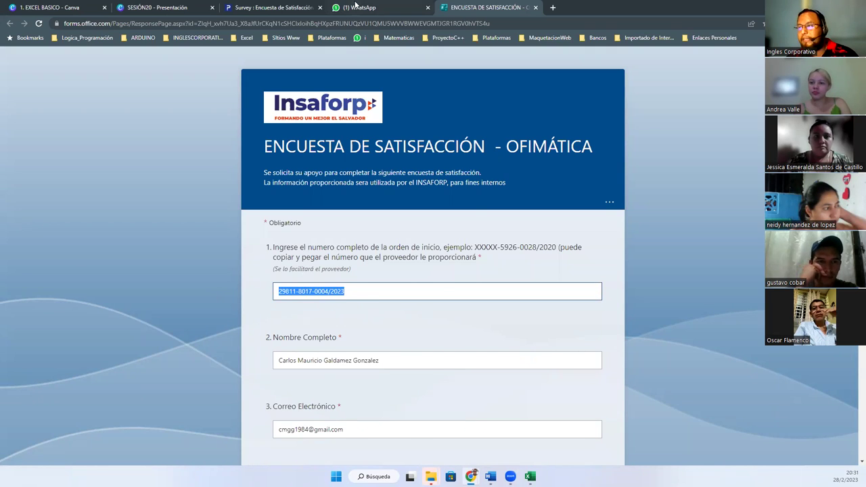
pyautogui.click(353, 8)
pyautogui.moveTo(375, 252); pyautogui.dragTo(444, 254)
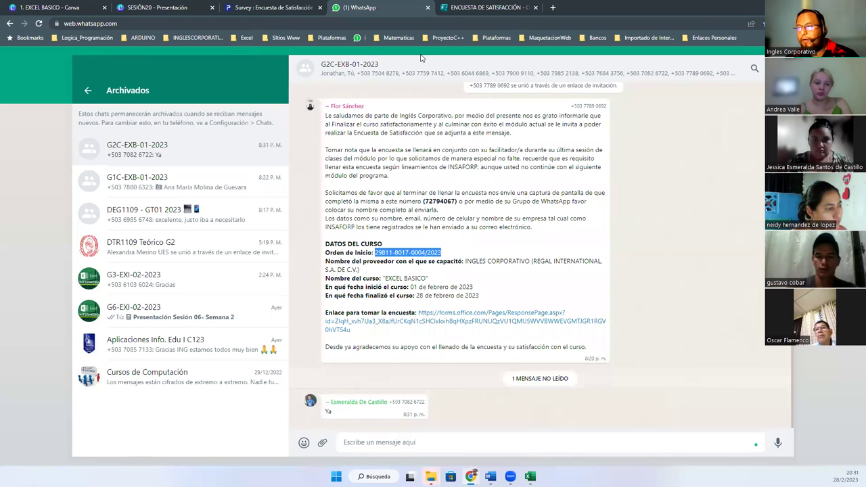
pyautogui.click(459, 9)
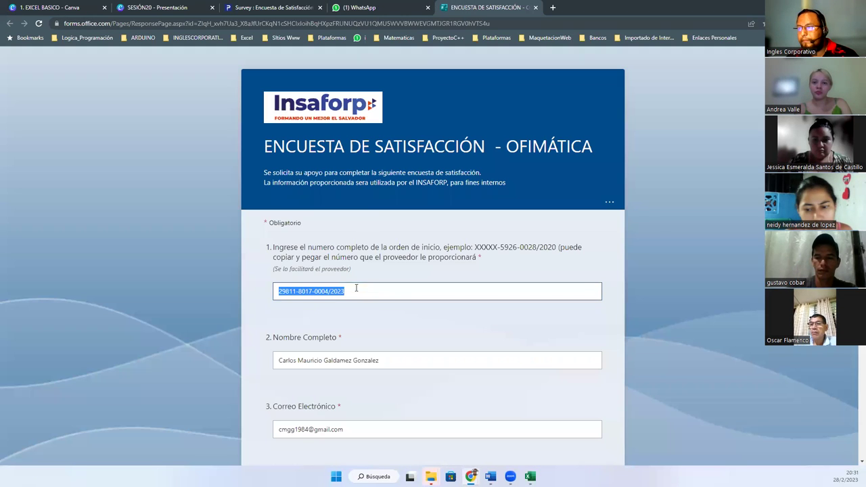
pyautogui.hotkey('ctrl', 'v')
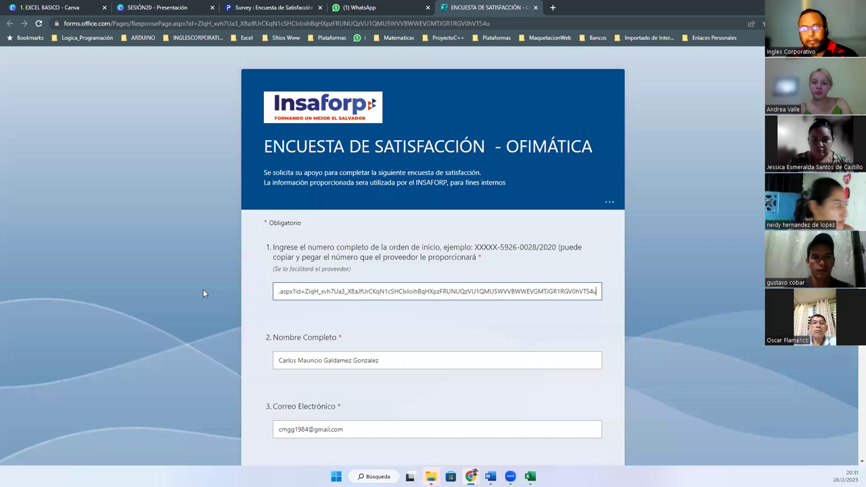
pyautogui.hotkey('ctrl', 'z')
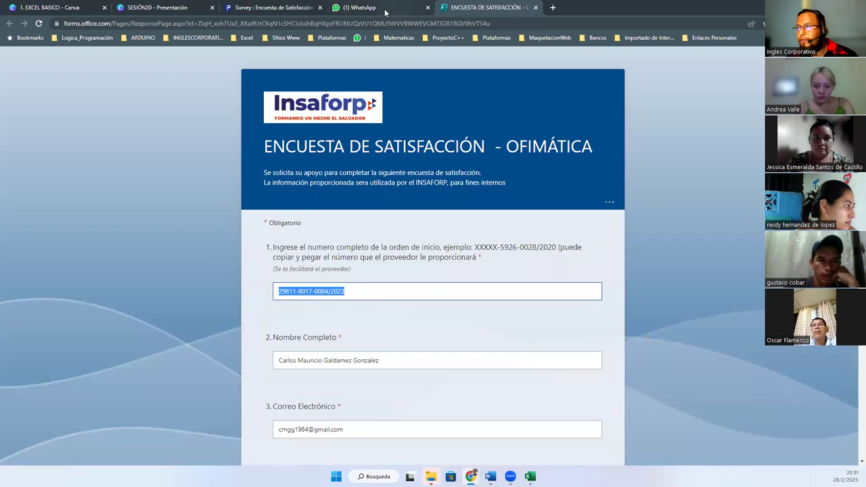
# Compare question 1's order number against the number in the WhatsApp course message
pyautogui.click(385, 9)
pyautogui.click(458, 9)
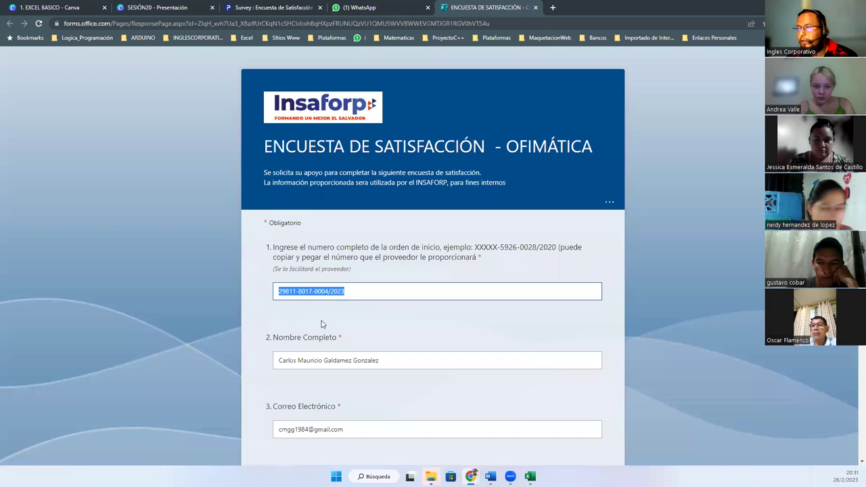
pyautogui.click(304, 291)
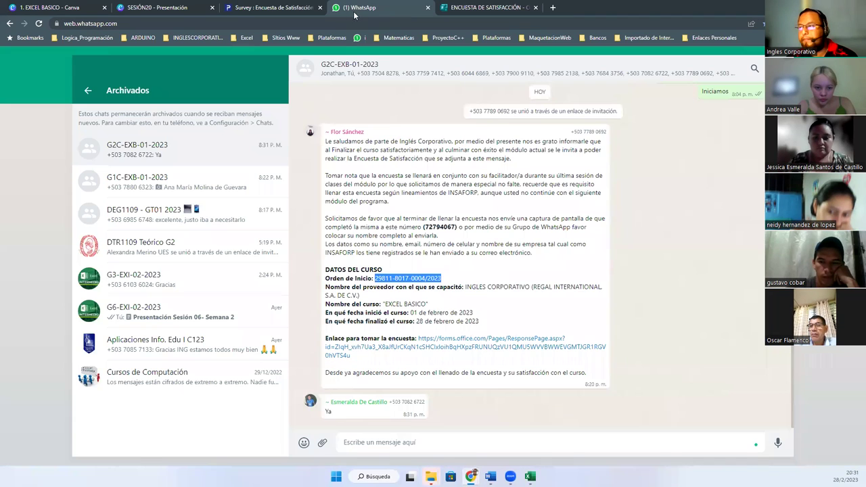
pyautogui.click(353, 9)
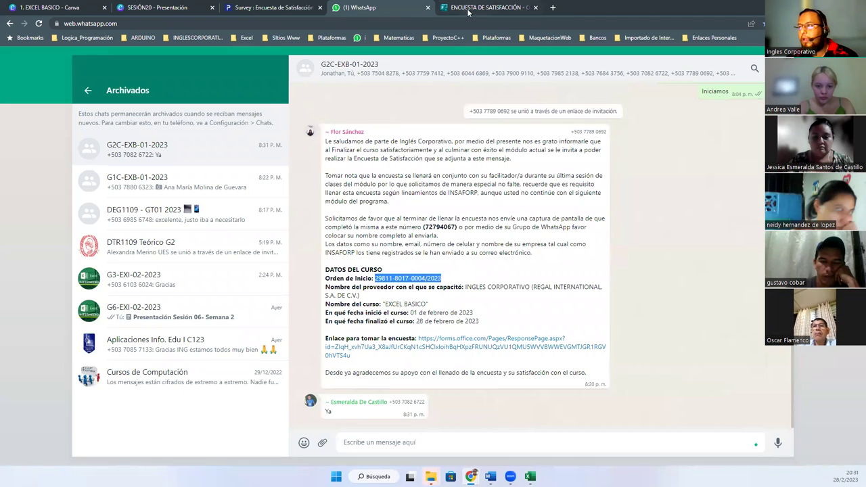
# Return to the ENCUESTA DE SATISFACCIÓN survey in Microsoft Forms
pyautogui.click(467, 10)
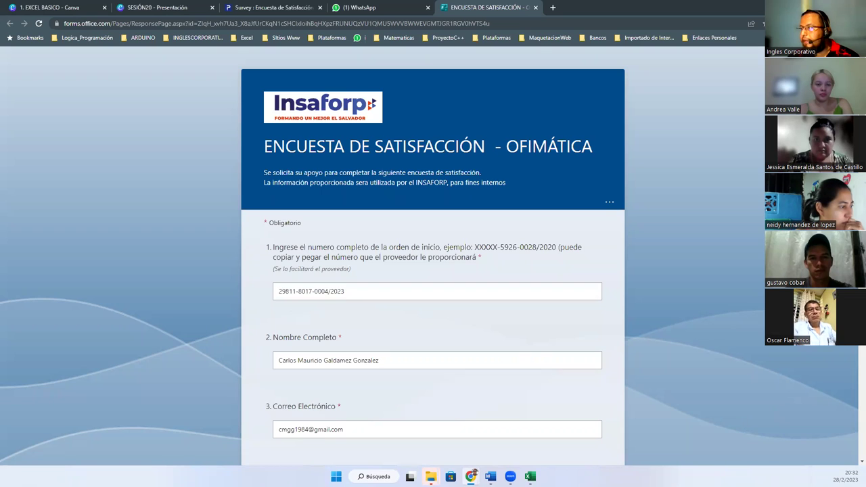
# Scroll the survey down to the phone number, Sexo and department questions
pyautogui.scroll(-1, 433, 270)
pyautogui.scroll(-3, 432, 271)
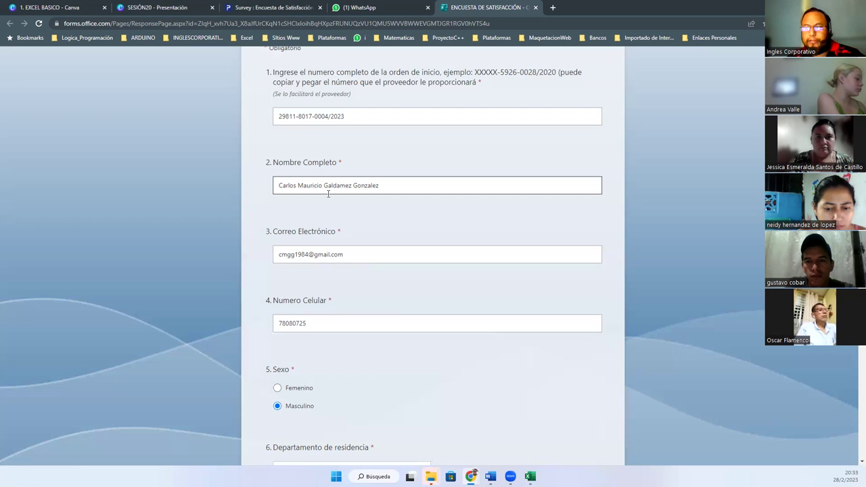
pyautogui.click(312, 254)
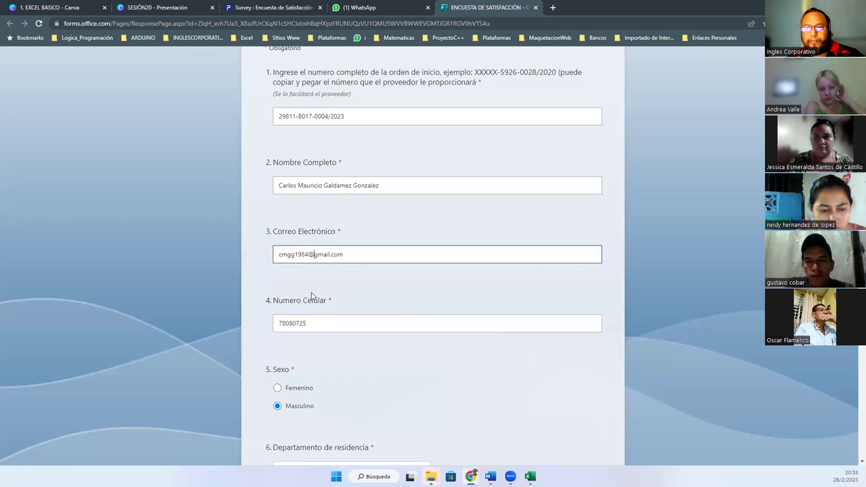
pyautogui.click(297, 325)
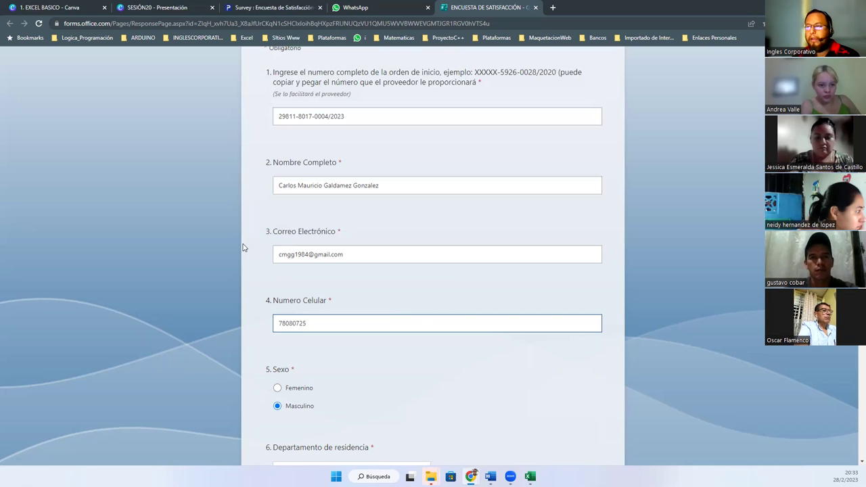
pyautogui.doubleClick(273, 368)
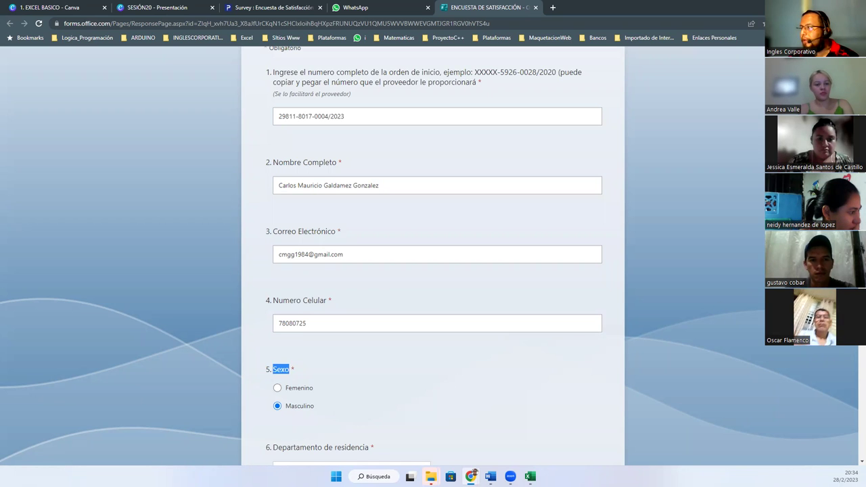
# Keep San Vicente as department of residence and select the Verapaz and INGLESCORPORATIVO answers
pyautogui.scroll(-1, 433, 255)
pyautogui.scroll(-1, 432, 256)
pyautogui.scroll(-2, 432, 255)
pyautogui.scroll(-1, 432, 255)
pyautogui.scroll(-1, 433, 256)
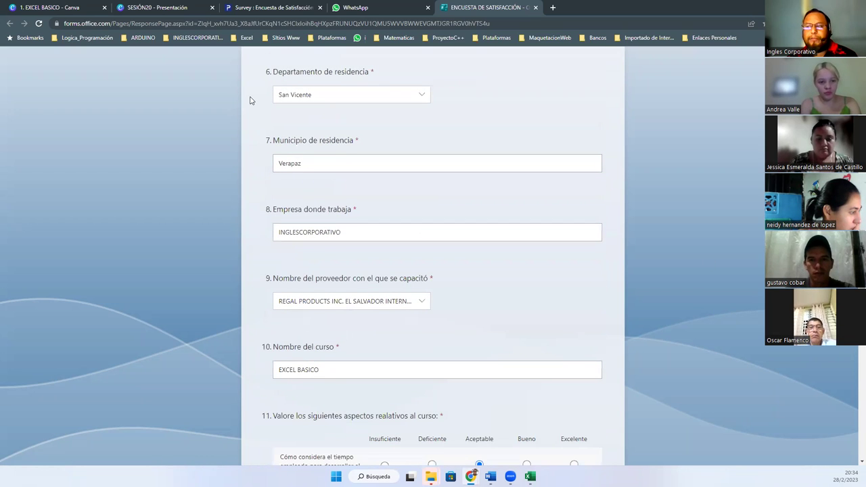
pyautogui.click(422, 99)
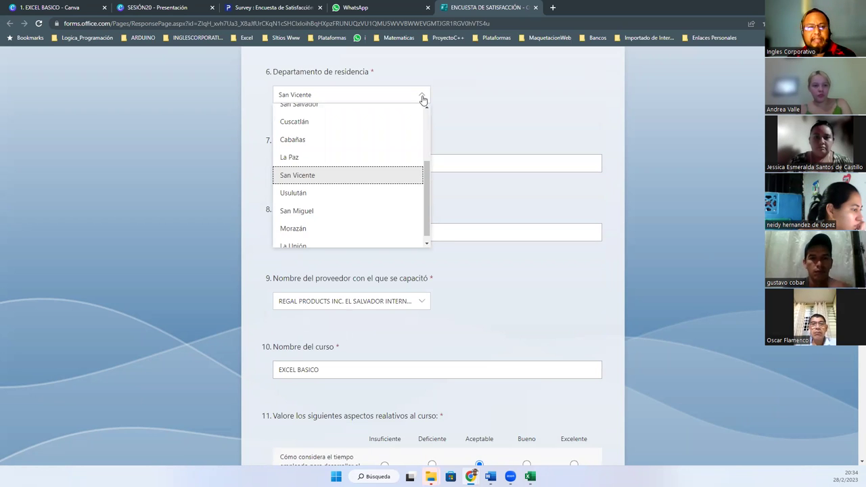
pyautogui.click(382, 179)
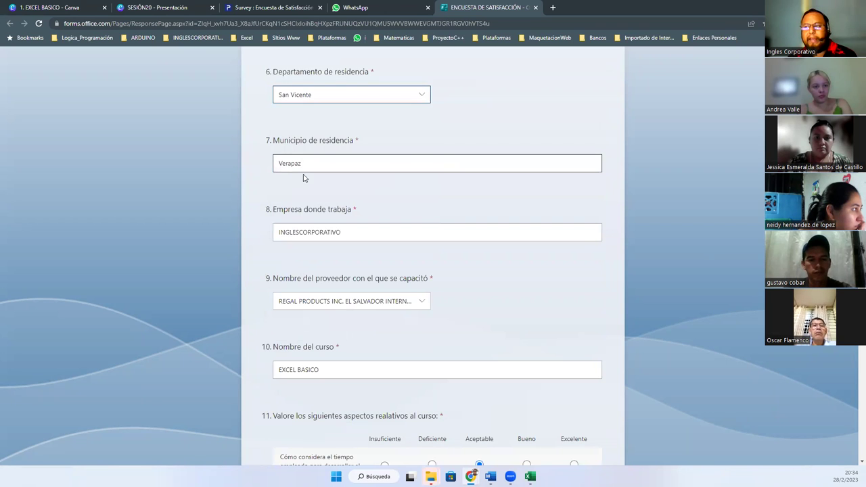
pyautogui.moveTo(303, 164); pyautogui.dragTo(238, 168)
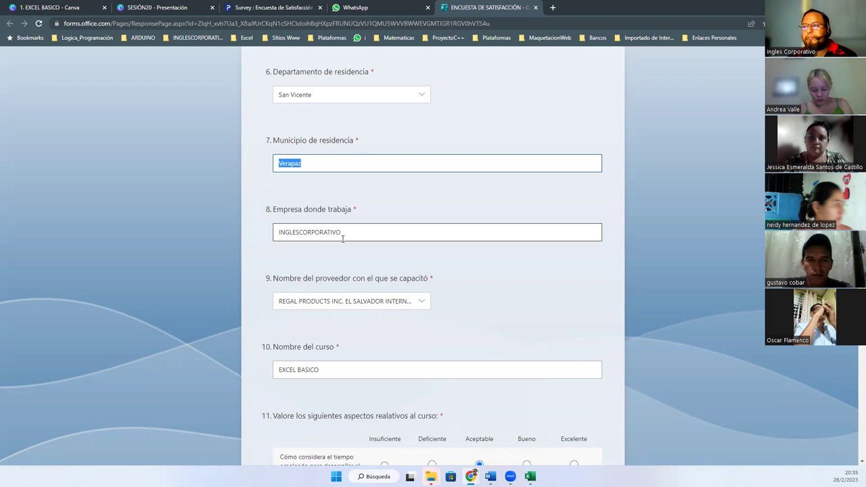
pyautogui.moveTo(342, 238); pyautogui.dragTo(249, 237)
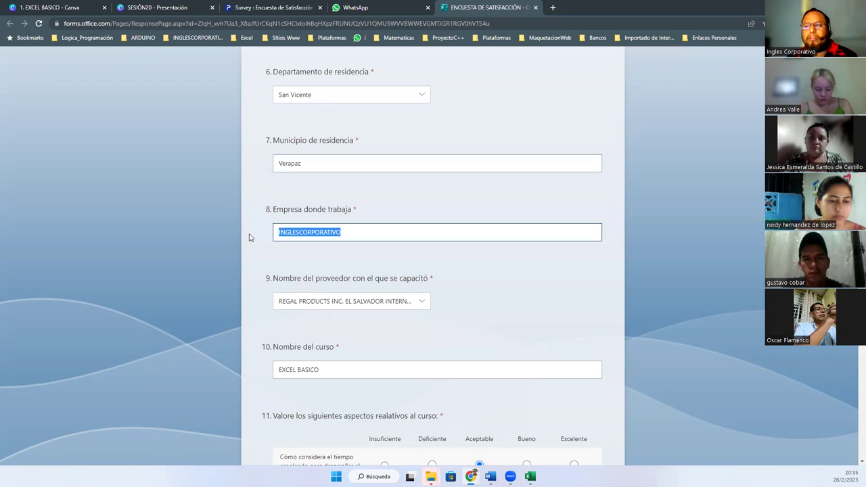
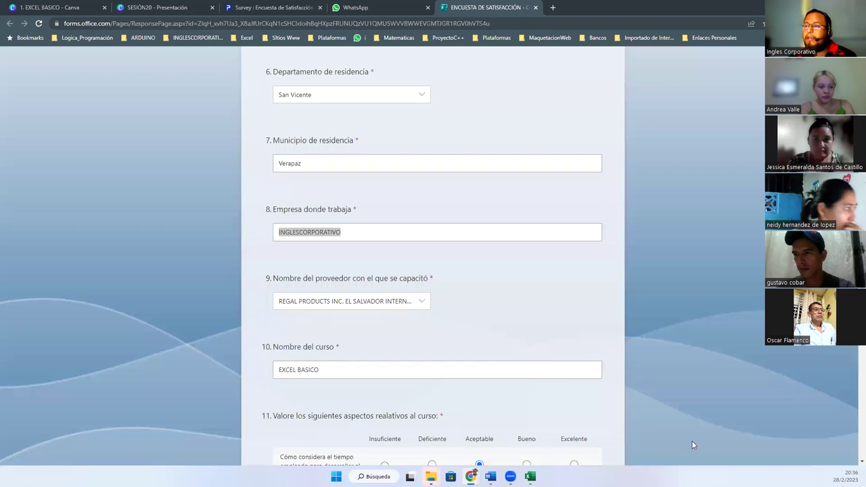
# Choose REGAL PRODUCTS INC. as question 9's training provider, then go to the WhatsApp group chat
pyautogui.moveTo(271, 280); pyautogui.dragTo(455, 283)
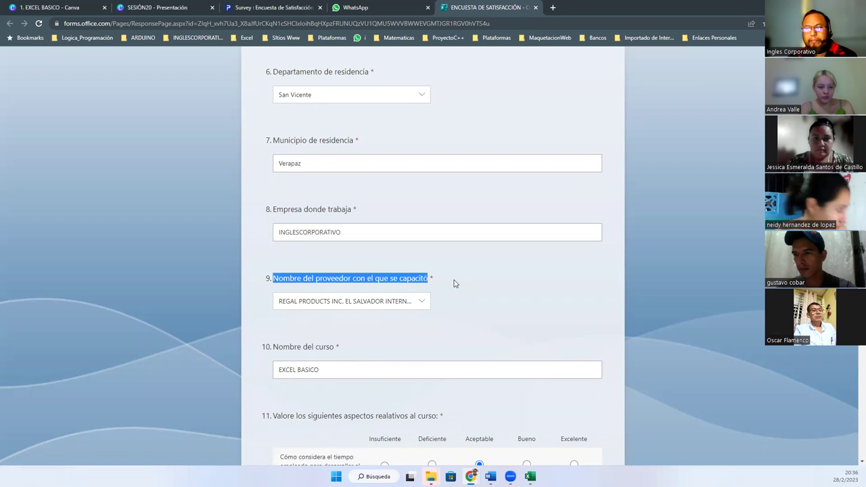
pyautogui.click(418, 307)
pyautogui.scroll(5, 419, 352)
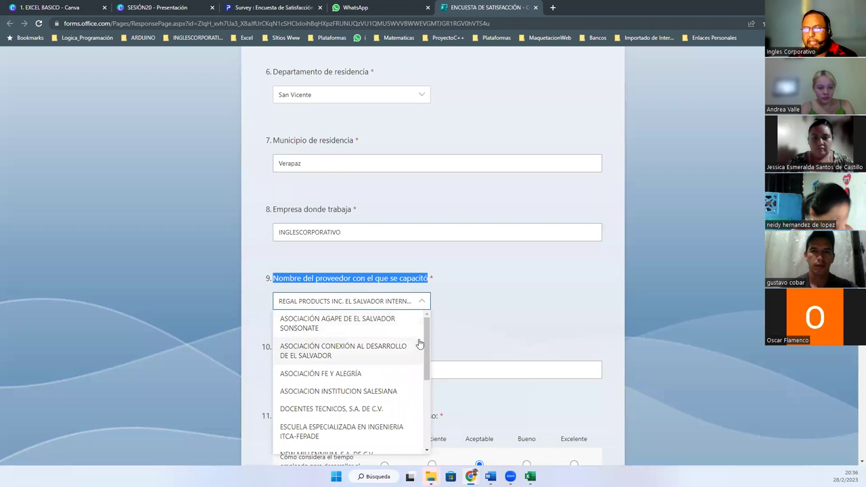
pyautogui.moveTo(426, 358); pyautogui.dragTo(426, 424)
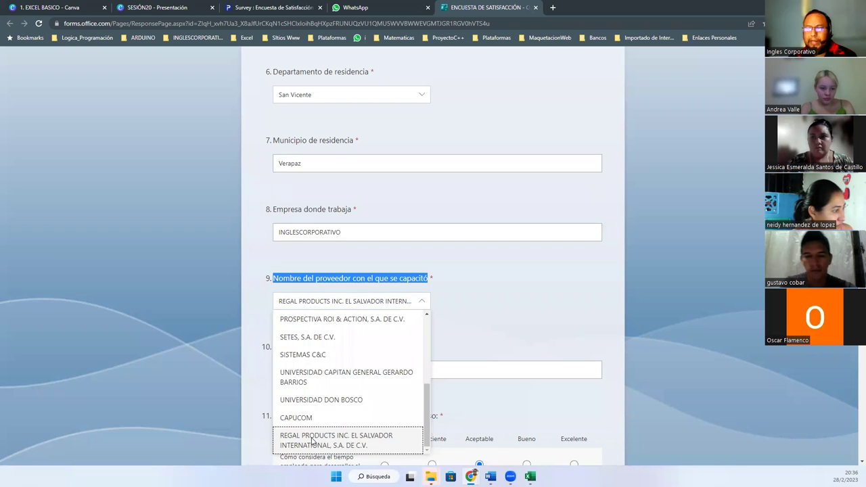
pyautogui.click(296, 441)
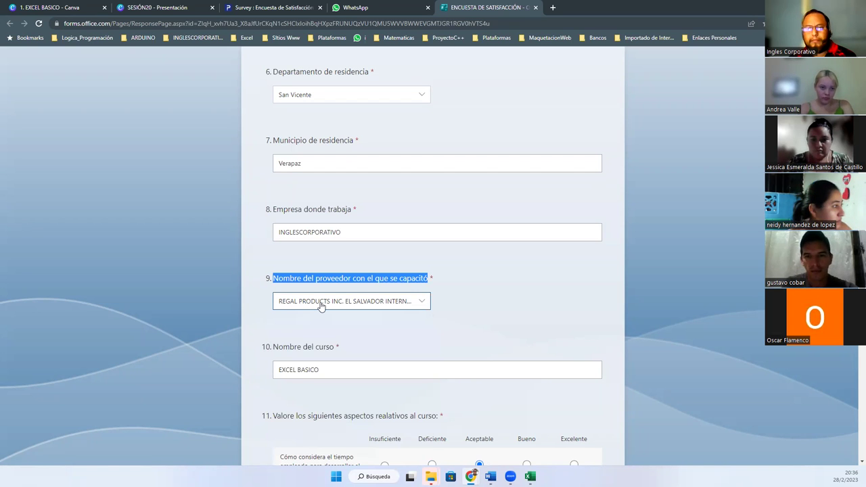
pyautogui.click(375, 8)
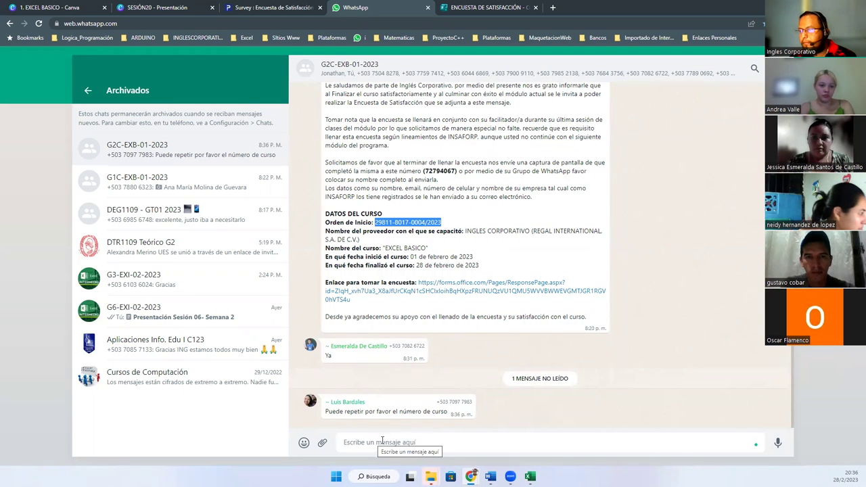
# Copy the course's start-order number and post it in the WhatsApp group chat
pyautogui.rightClick(390, 222)
pyautogui.click(410, 282)
pyautogui.click(381, 442)
pyautogui.hotkey('ctrl', 'v')
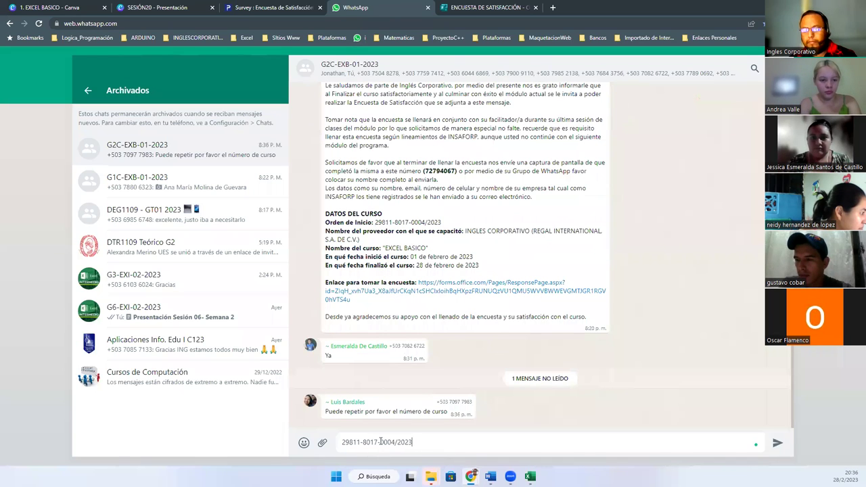
pyautogui.press('Return')
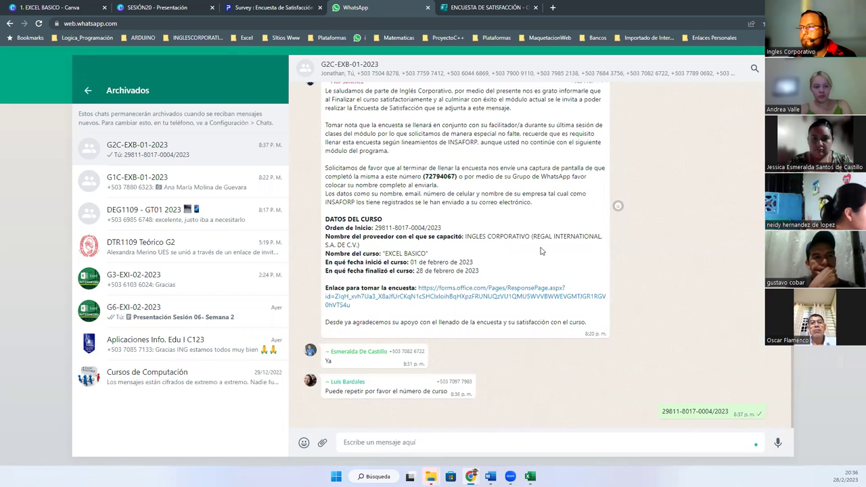
pyautogui.click(456, 10)
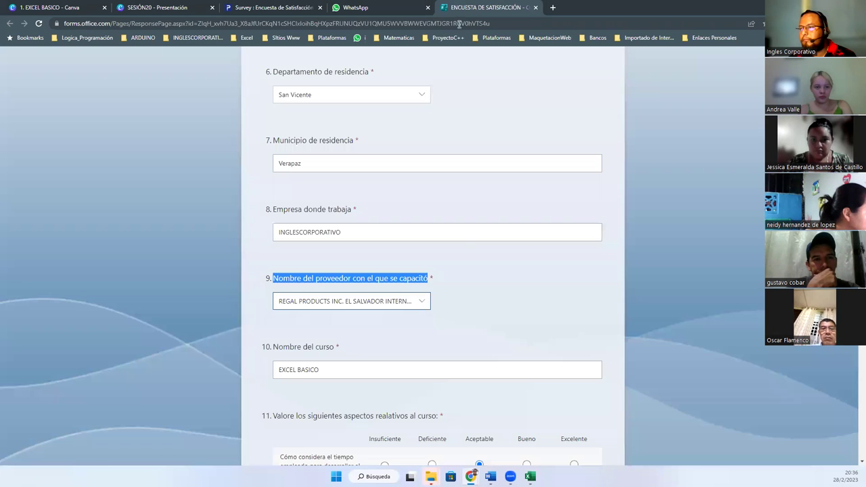
# Screenshot the REGAL PRODUCTS INC. option in question 9's provider list, leaving the answer unchanged
pyautogui.click(424, 305)
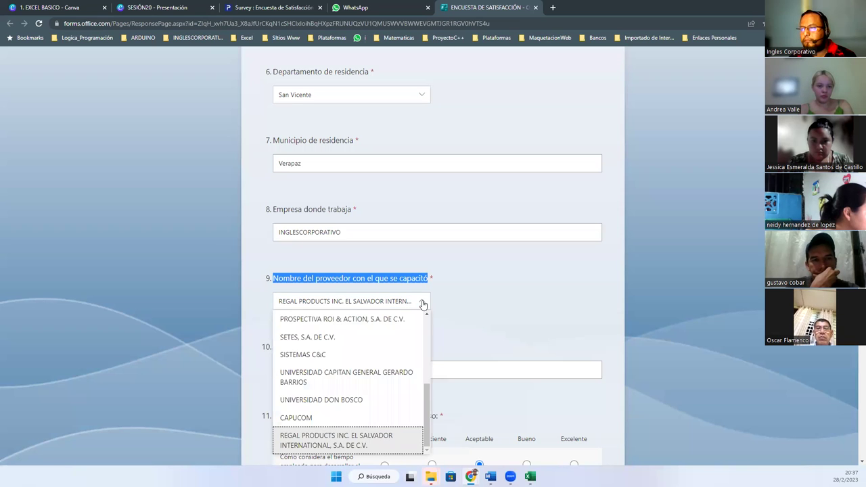
pyautogui.click(386, 439)
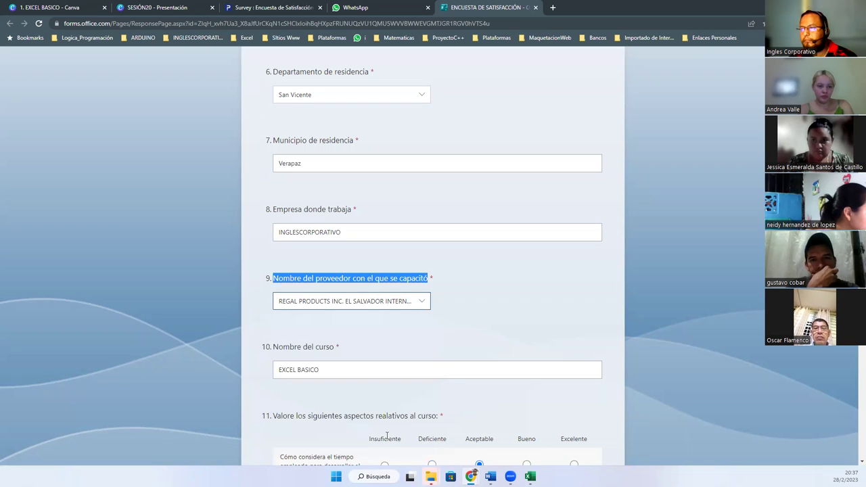
pyautogui.click(353, 302)
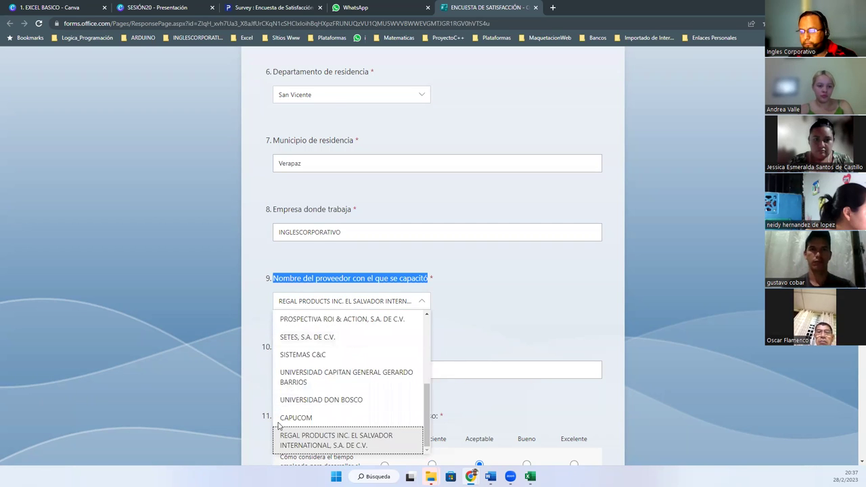
pyautogui.press('super+shift+s')
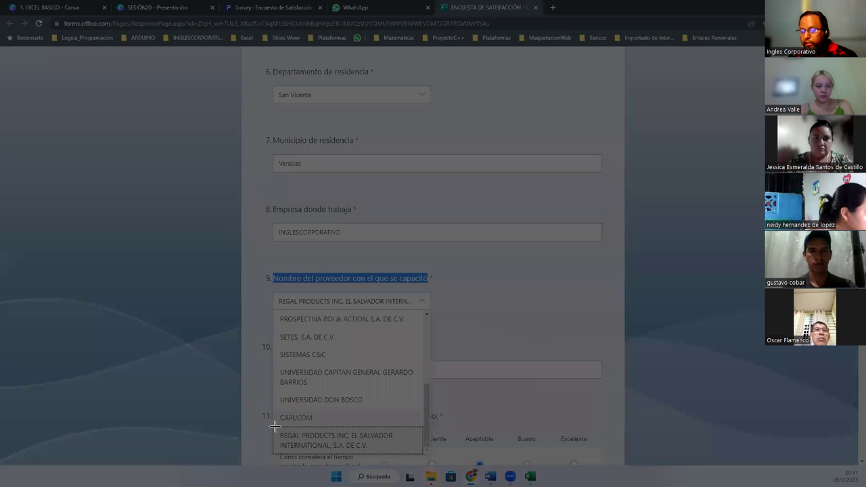
pyautogui.moveTo(271, 427); pyautogui.dragTo(420, 455)
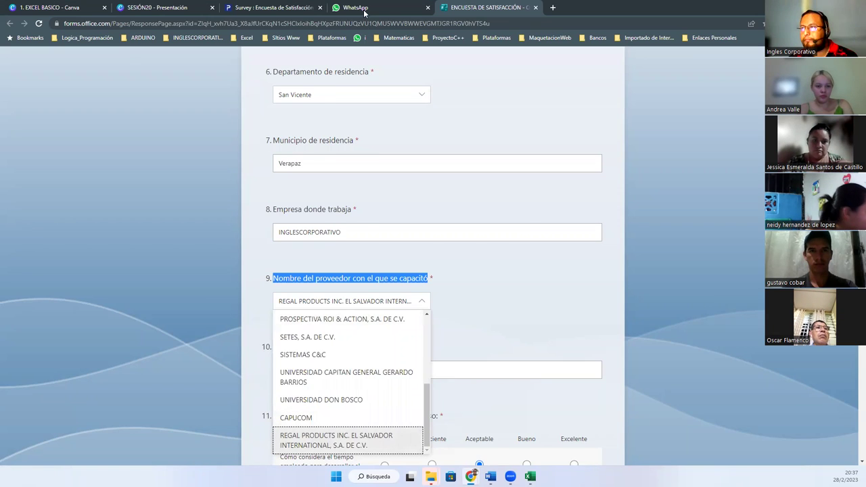
pyautogui.click(365, 8)
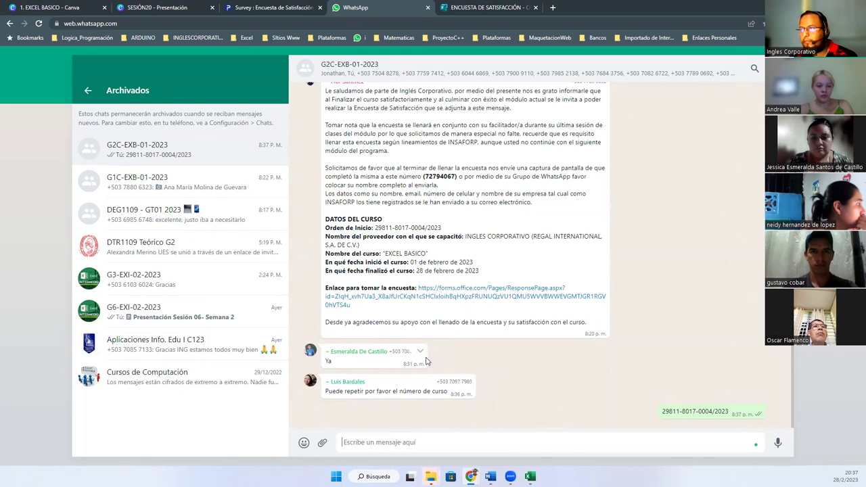
pyautogui.scroll(3, 426, 362)
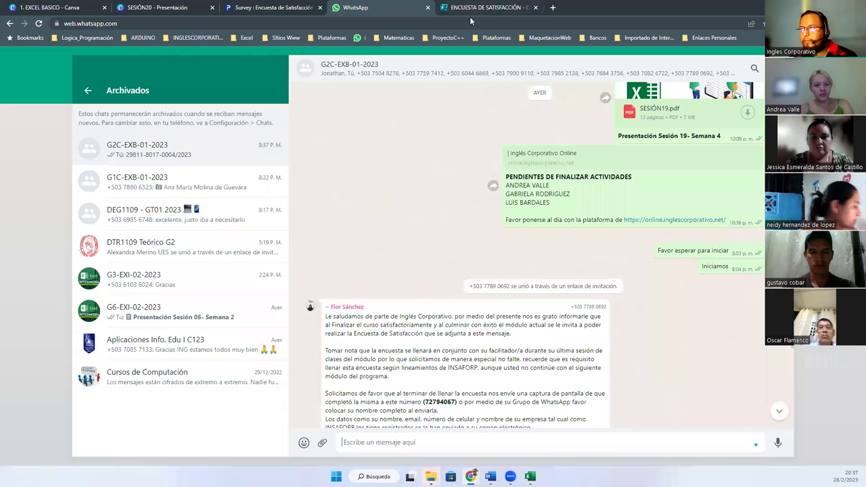
pyautogui.click(472, 6)
pyautogui.click(477, 311)
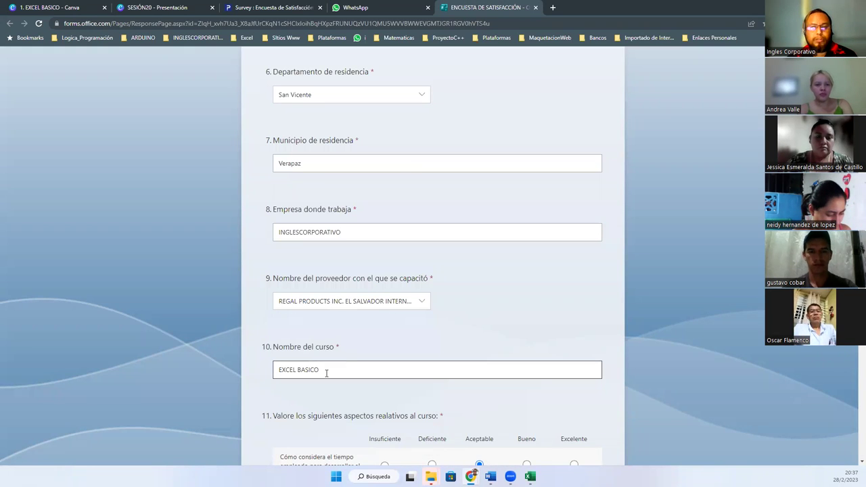
# Review the EXCEL BASICO course name and REGAL PRODUCTS provider answers, then move down to question 11
pyautogui.moveTo(326, 372); pyautogui.dragTo(164, 365)
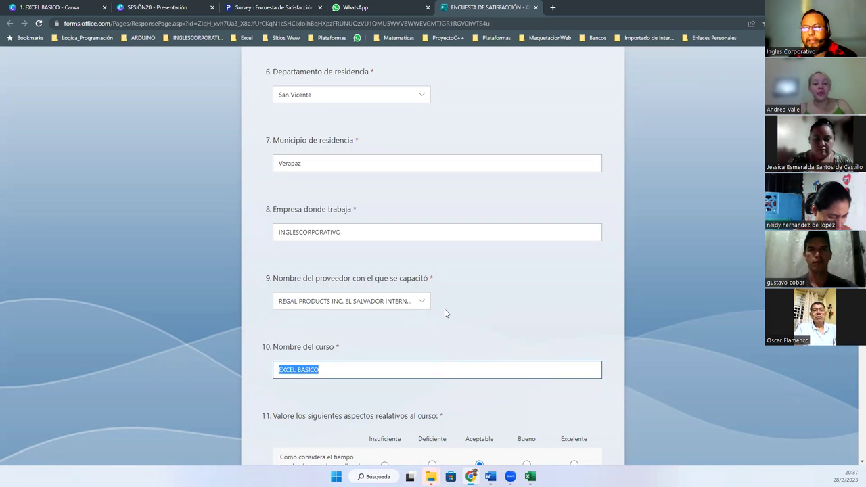
pyautogui.click(412, 305)
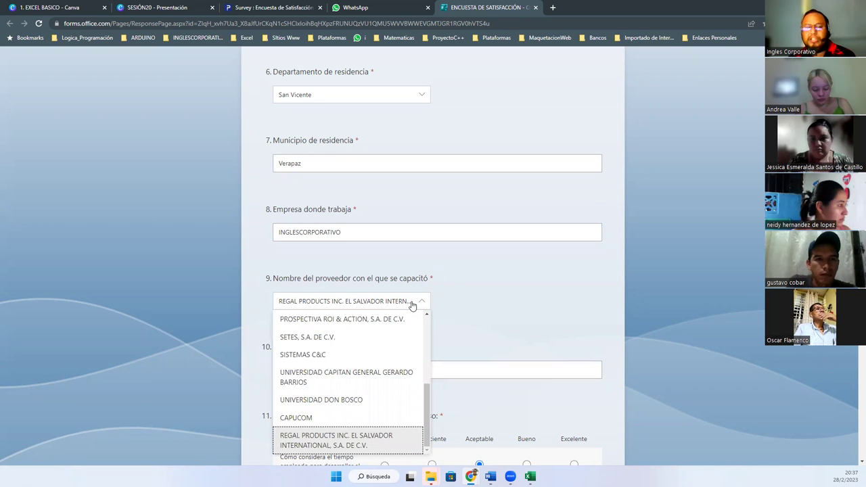
pyautogui.moveTo(427, 413)
pyautogui.mouseDown()
pyautogui.moveTo(427, 324)
pyautogui.moveTo(428, 422)
pyautogui.mouseUp()
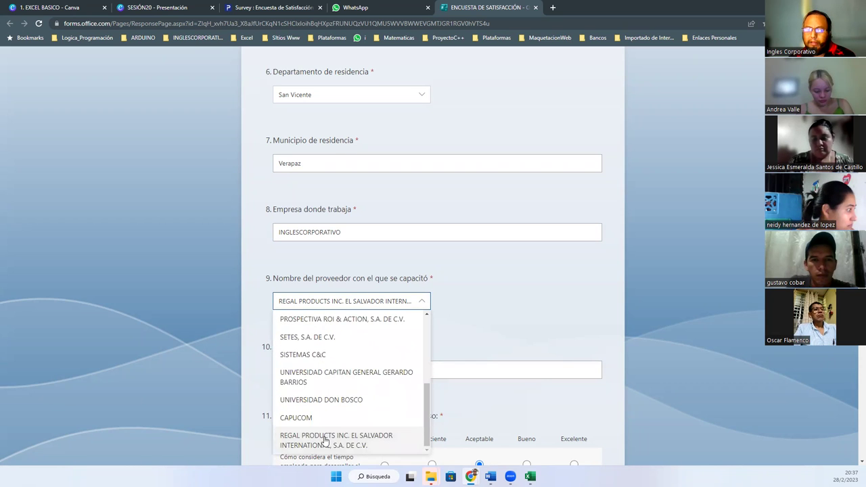
pyautogui.click(327, 440)
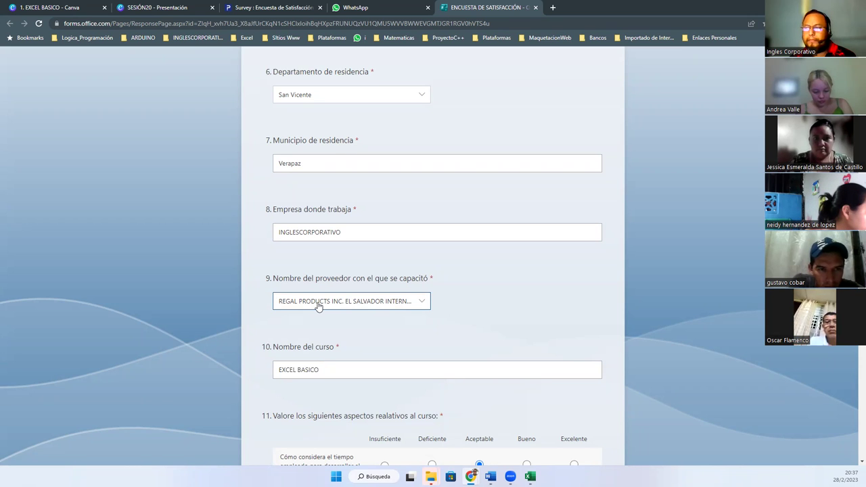
pyautogui.click(331, 371)
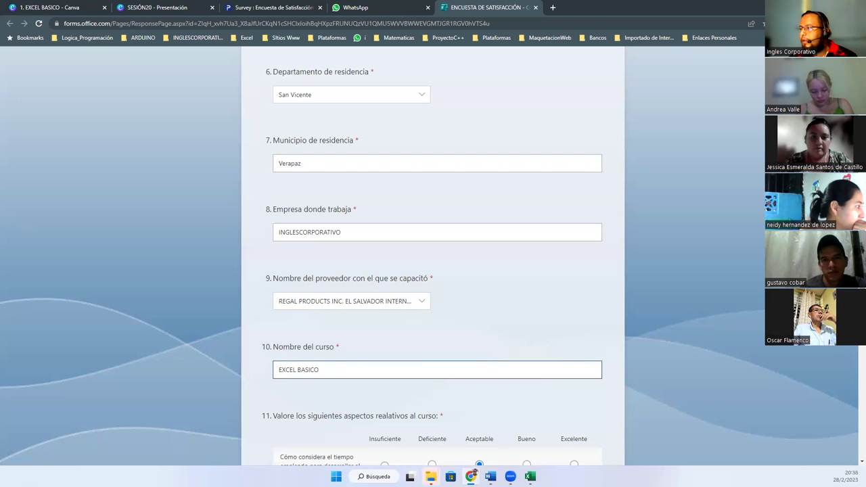
pyautogui.scroll(-5, 852, 351)
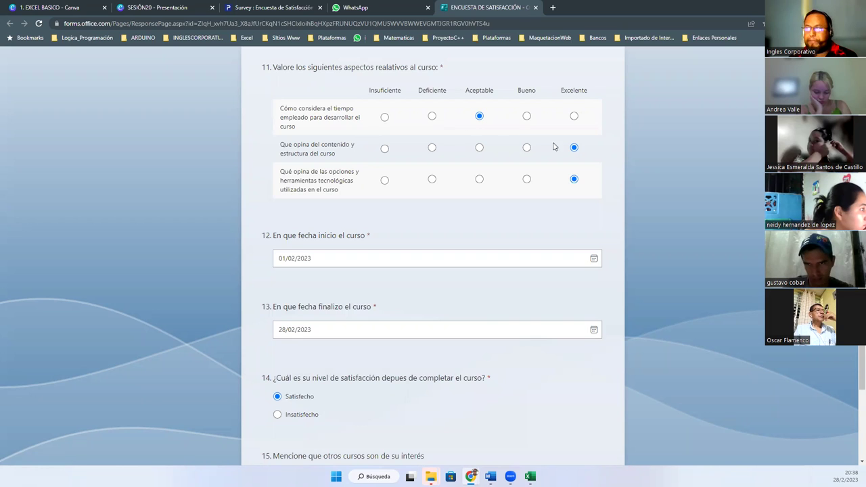
# Change question 11's course-time rating from Aceptable to Bueno
pyautogui.click(526, 116)
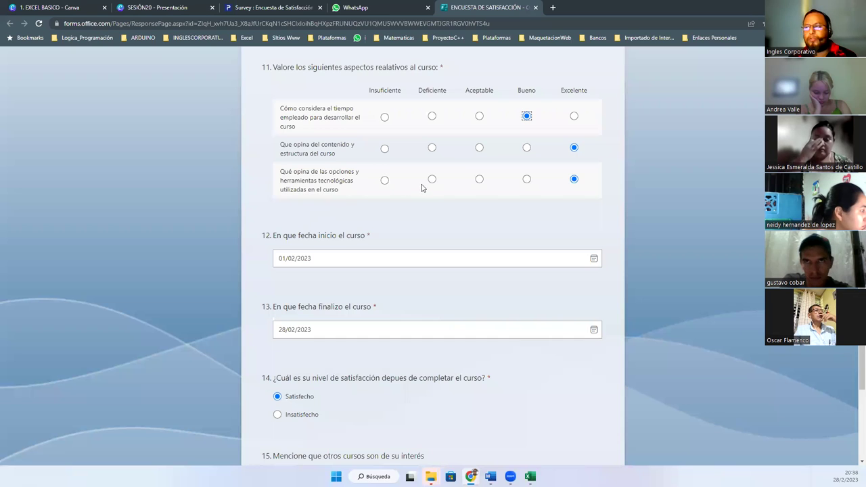
pyautogui.click(572, 180)
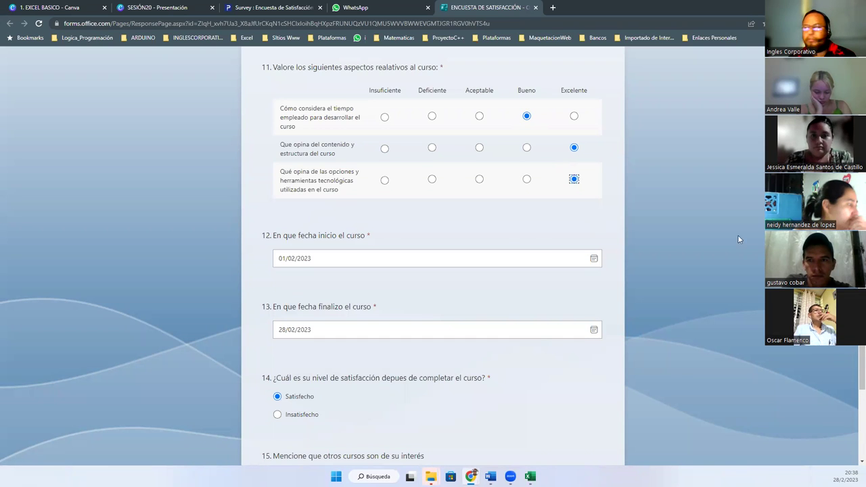
pyautogui.scroll(-3, 853, 346)
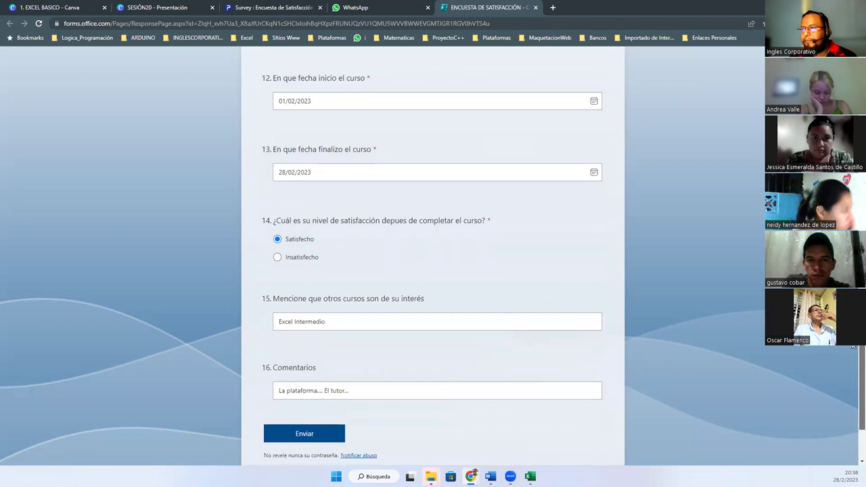
pyautogui.scroll(1, 853, 346)
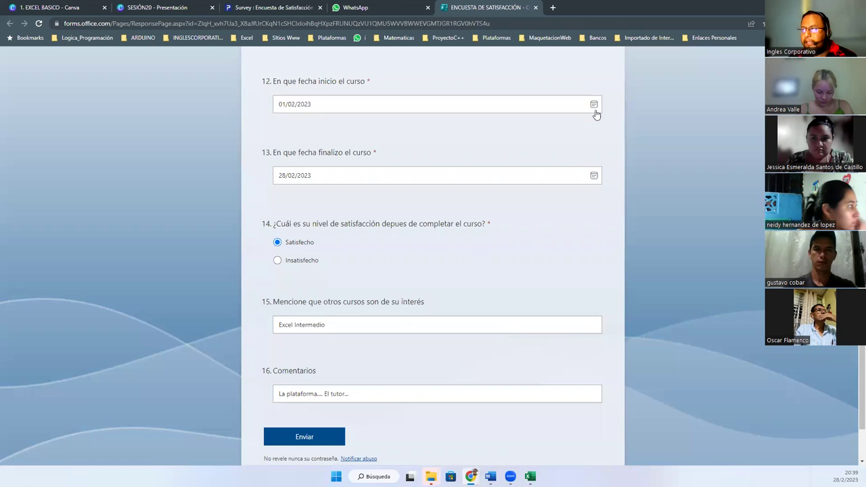
pyautogui.click(594, 107)
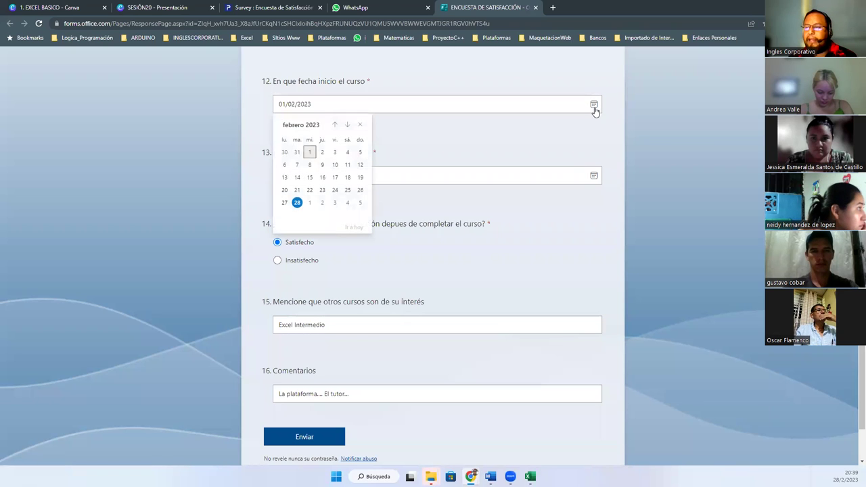
pyautogui.click(309, 153)
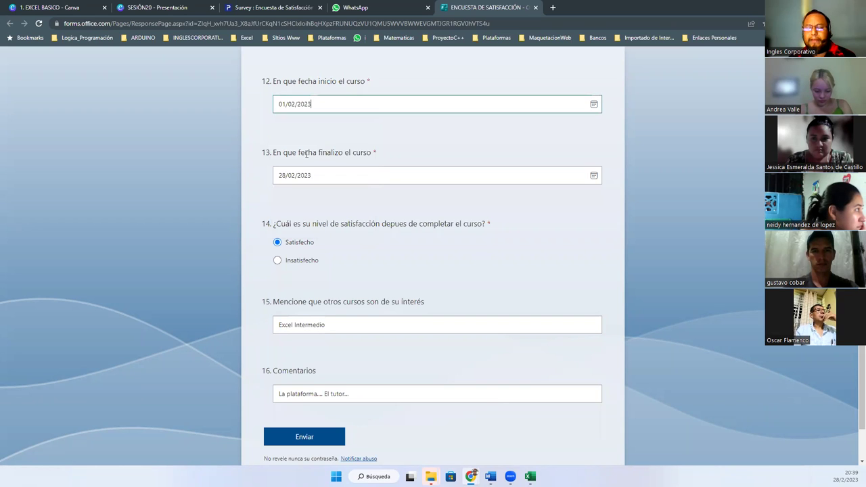
pyautogui.click(594, 178)
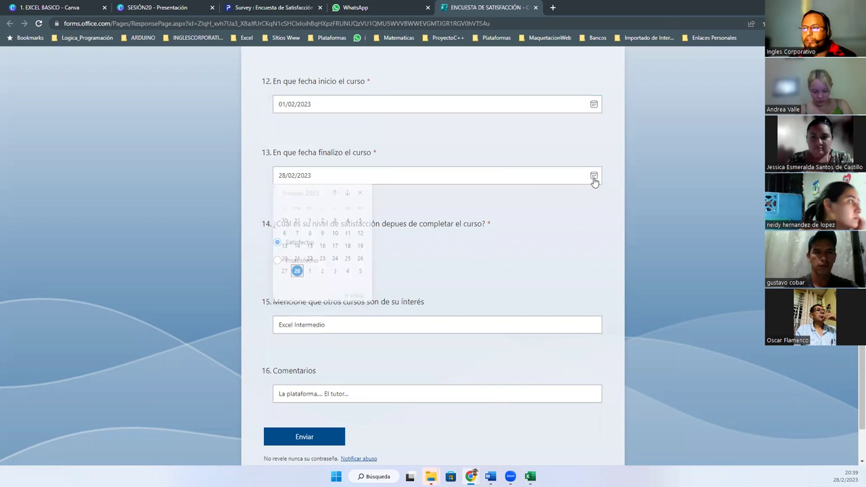
pyautogui.click(298, 275)
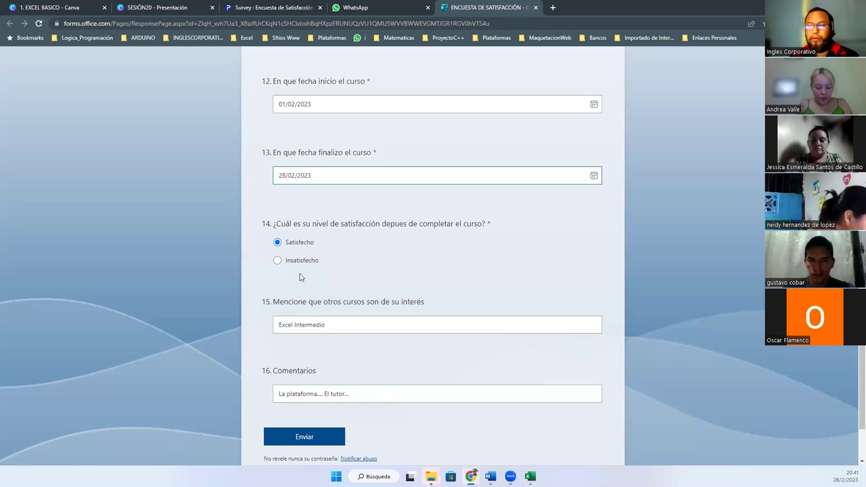
# Check the Excel Intermedio answer in question 15 and the question 16 comments
pyautogui.moveTo(263, 302); pyautogui.dragTo(431, 301)
pyautogui.click(431, 303)
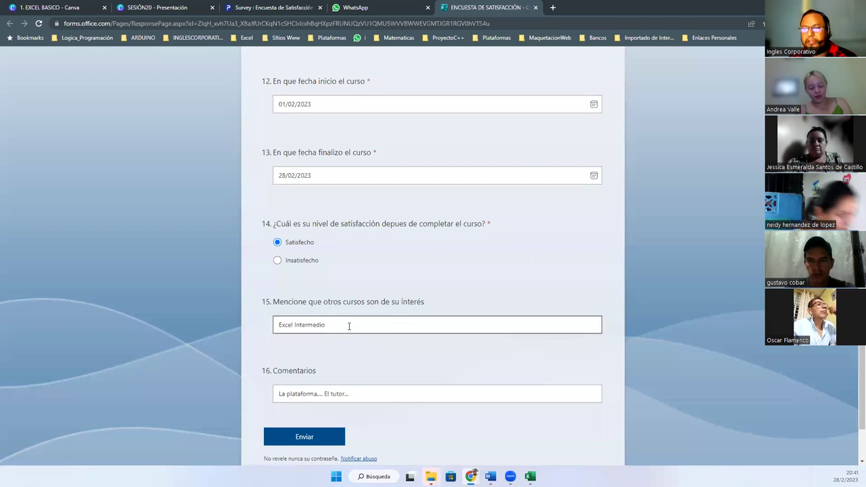
pyautogui.moveTo(348, 326); pyautogui.dragTo(140, 323)
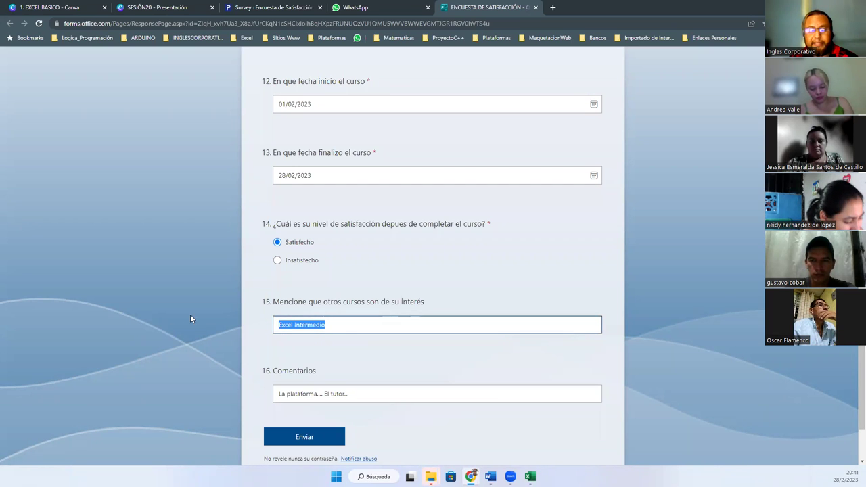
pyautogui.click(345, 328)
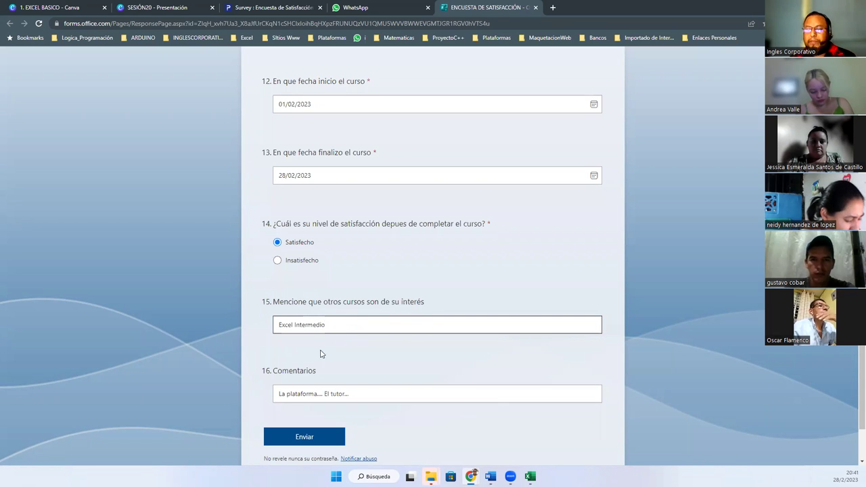
pyautogui.doubleClick(292, 394)
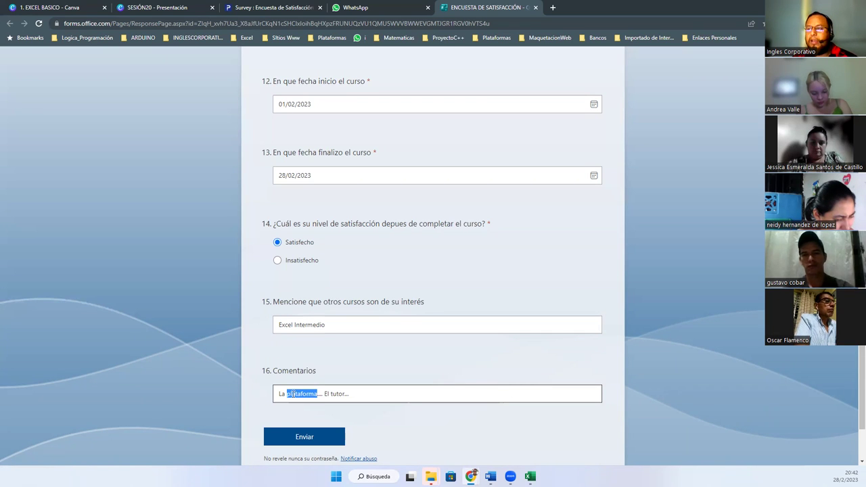
# Select the question 15 answer and erase the company name from question 8
pyautogui.click(307, 326)
pyautogui.hotkey('ctrl', 'a')
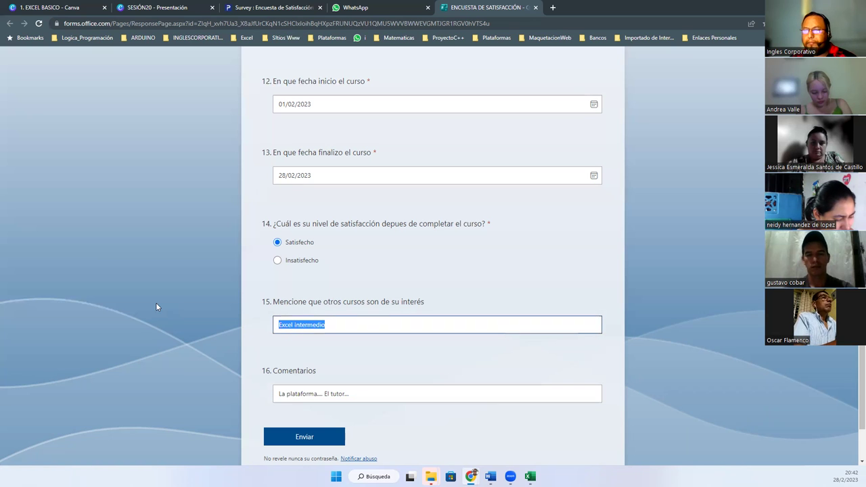
pyautogui.scroll(10, 155, 304)
pyautogui.click(322, 179)
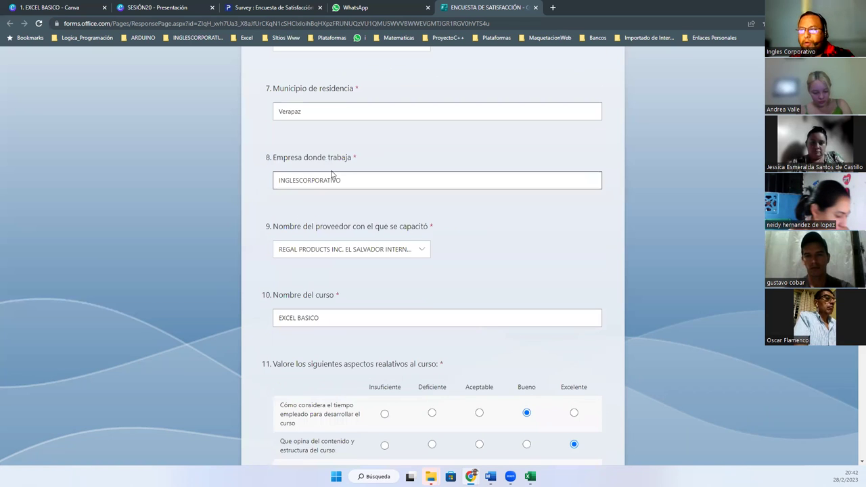
pyautogui.hotkey('ctrl', 'a')
pyautogui.press('BackSpace')
# Submit the form with question 8 empty and view its required-question error
pyautogui.scroll(-10, 223, 271)
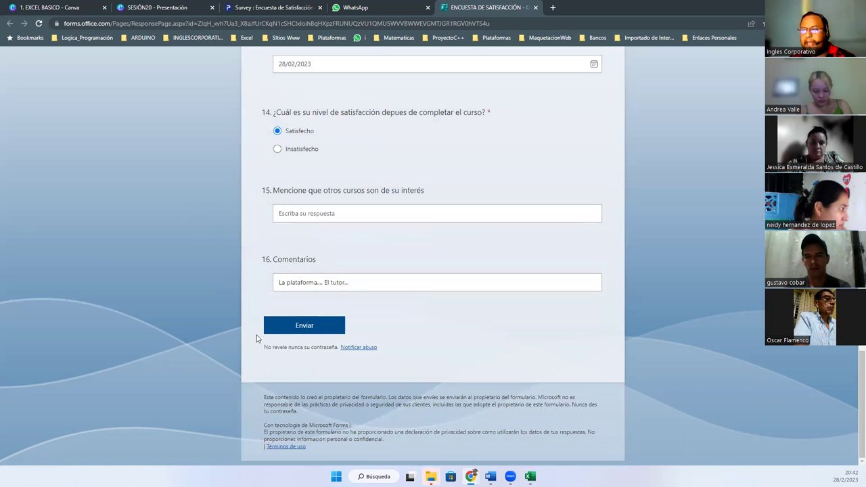
pyautogui.click(299, 328)
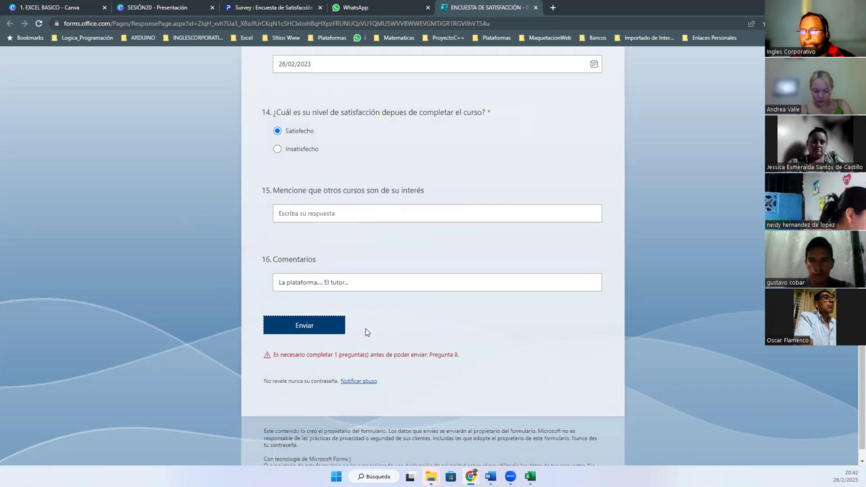
pyautogui.scroll(7, 319, 251)
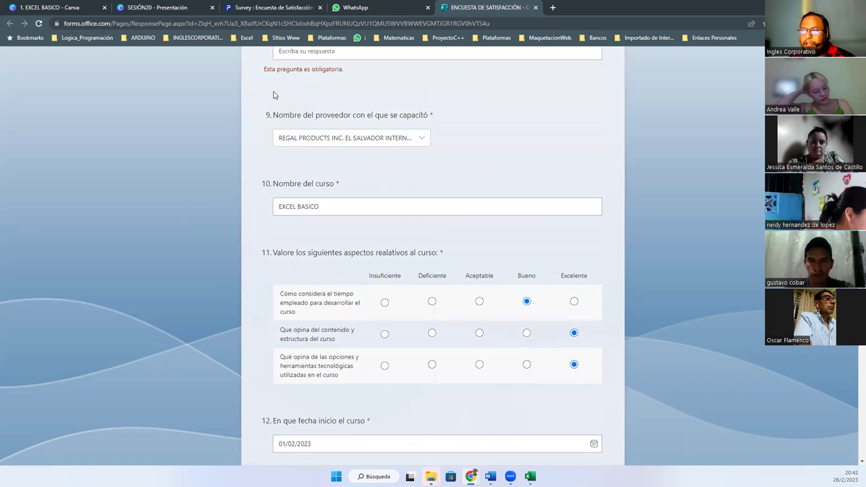
pyautogui.scroll(3, 330, 132)
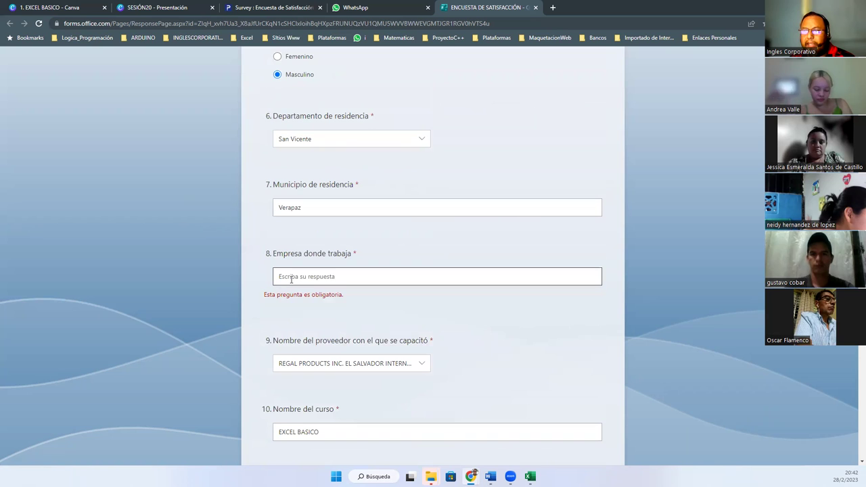
pyautogui.scroll(-10, 291, 278)
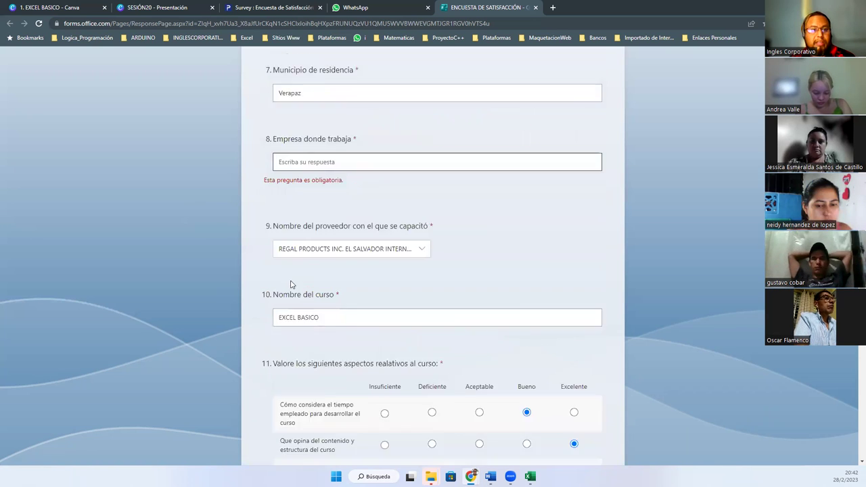
pyautogui.click(291, 289)
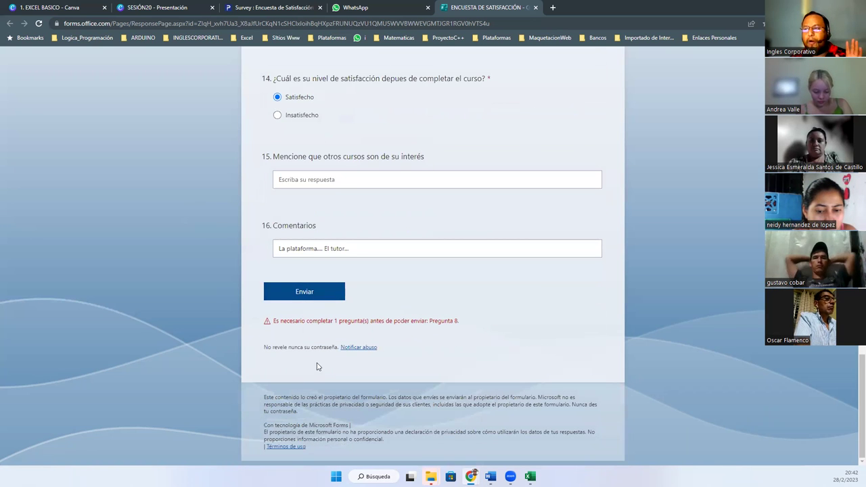
pyautogui.scroll(6, 343, 333)
pyautogui.scroll(1, 343, 332)
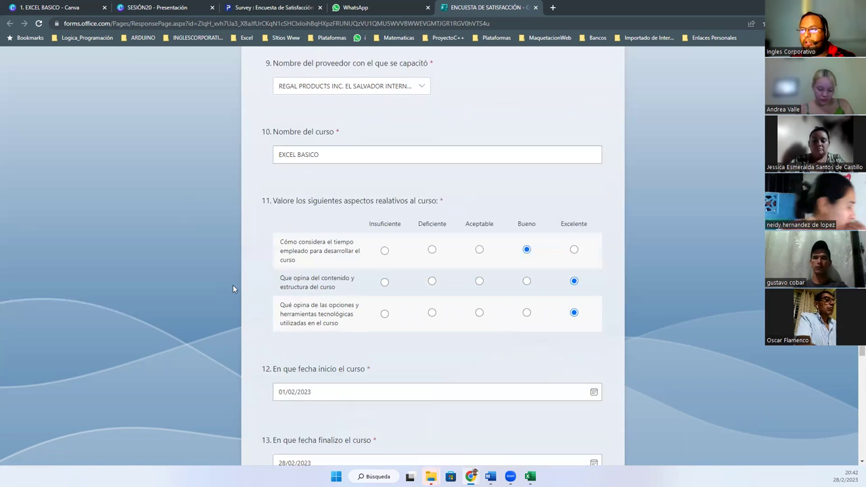
pyautogui.scroll(5, 233, 285)
pyautogui.scroll(-10, 231, 302)
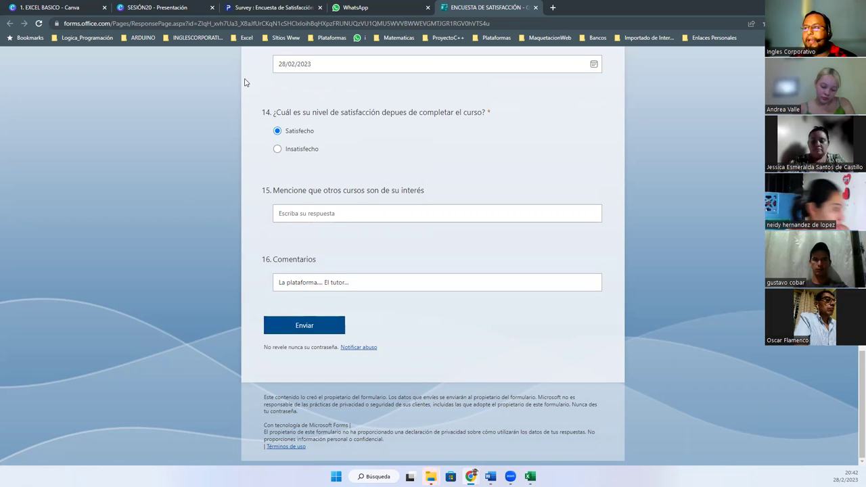
# Open the G1C-EXB-01-2023 chat and browse the students' 'Gracias' survey confirmation screenshots
pyautogui.click(375, 8)
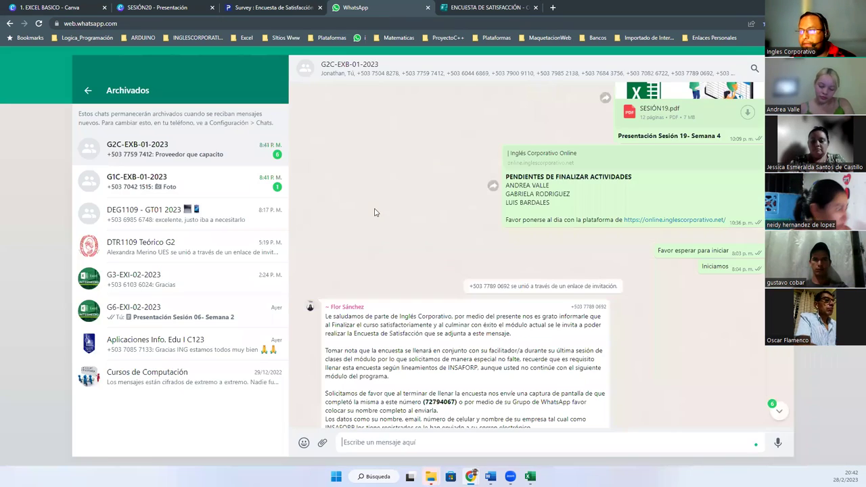
pyautogui.click(159, 189)
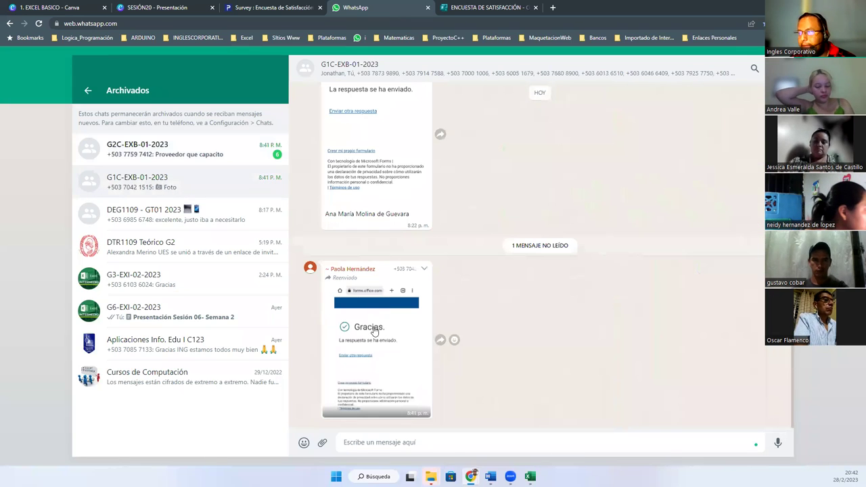
pyautogui.click(375, 330)
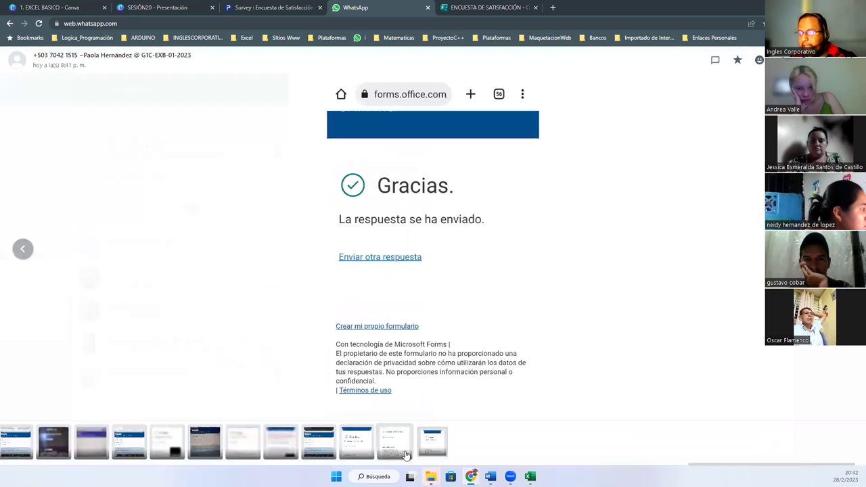
pyautogui.click(365, 452)
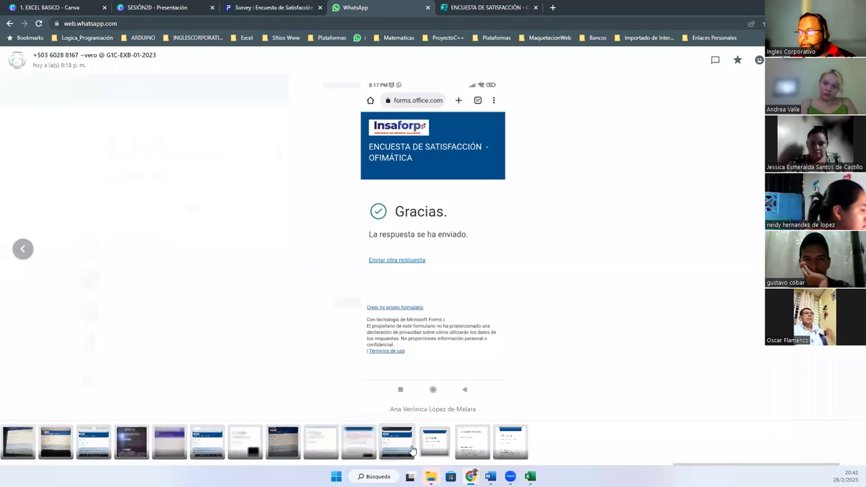
pyautogui.click(487, 452)
pyautogui.click(475, 451)
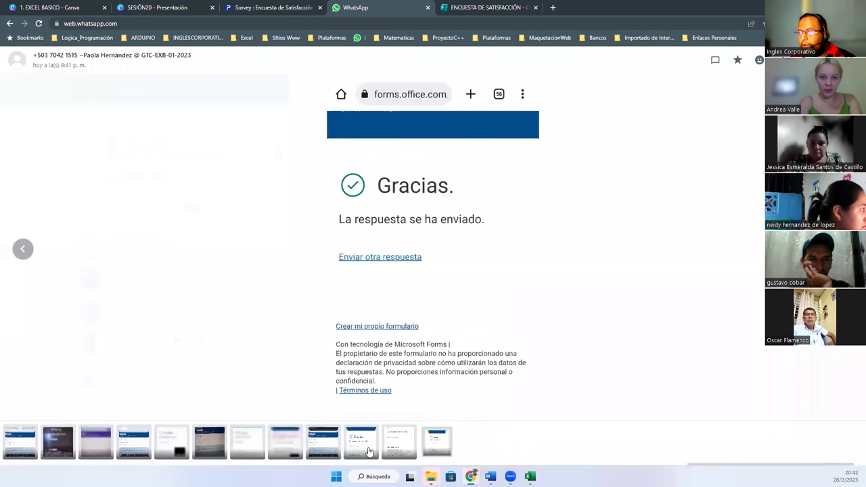
pyautogui.click(327, 452)
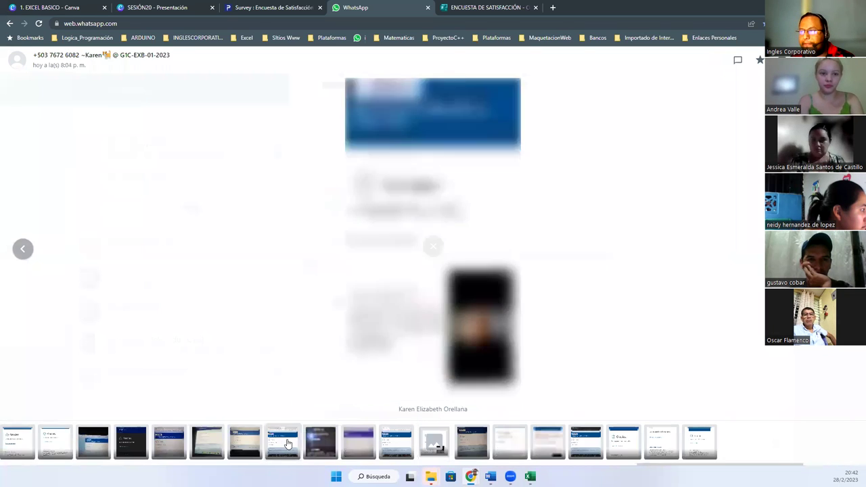
pyautogui.click(282, 442)
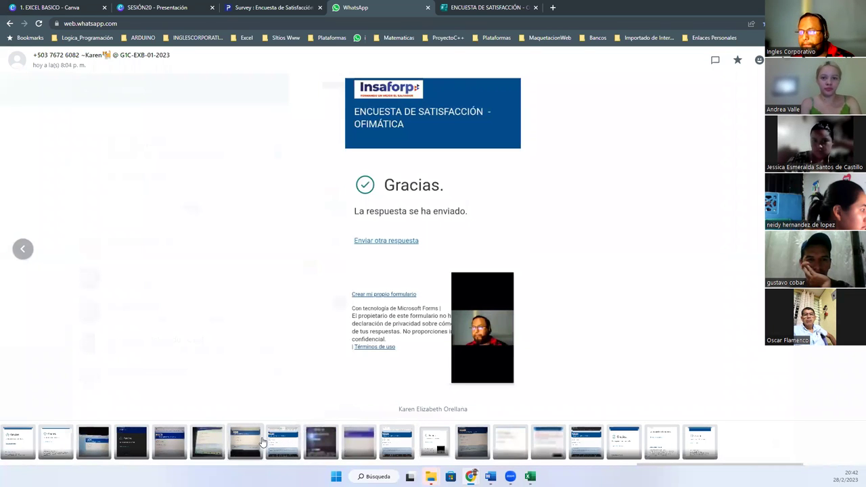
pyautogui.click(262, 441)
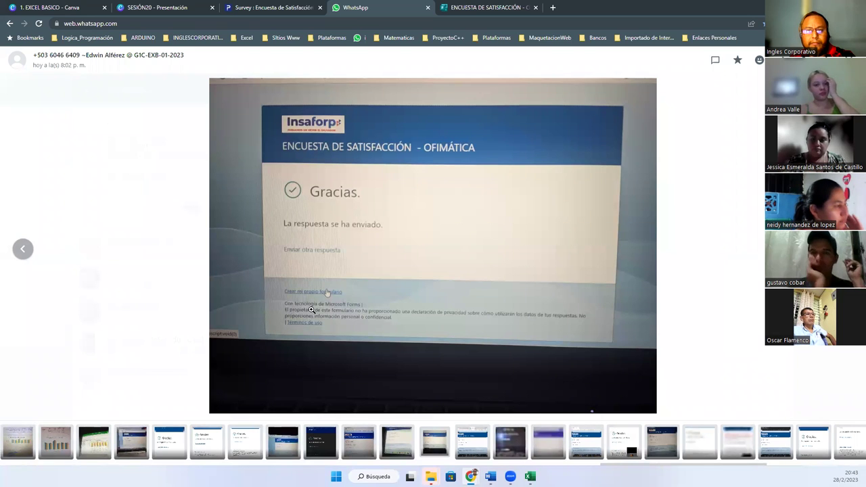
pyautogui.click(189, 298)
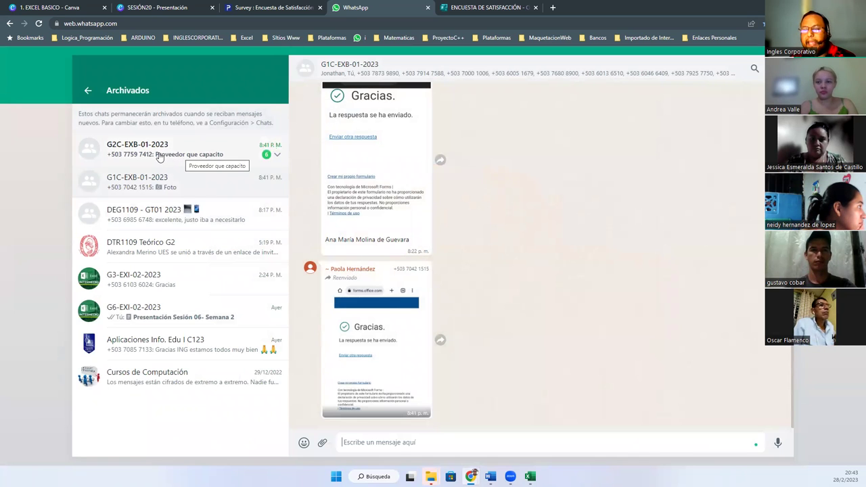
# Open G2C-EXB-01-2023 and send the REGAL PRODUCTS provider screenshot to the group
pyautogui.click(160, 156)
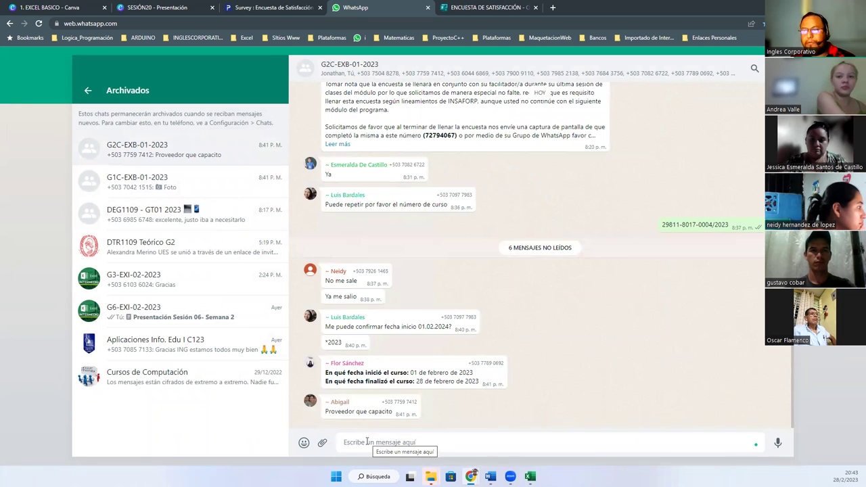
pyautogui.click(385, 447)
pyautogui.hotkey('ctrl', 'v')
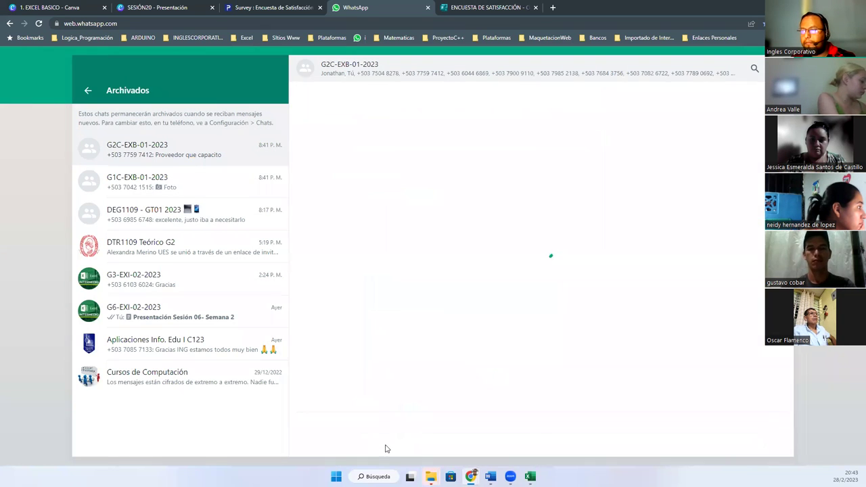
pyautogui.press('Return')
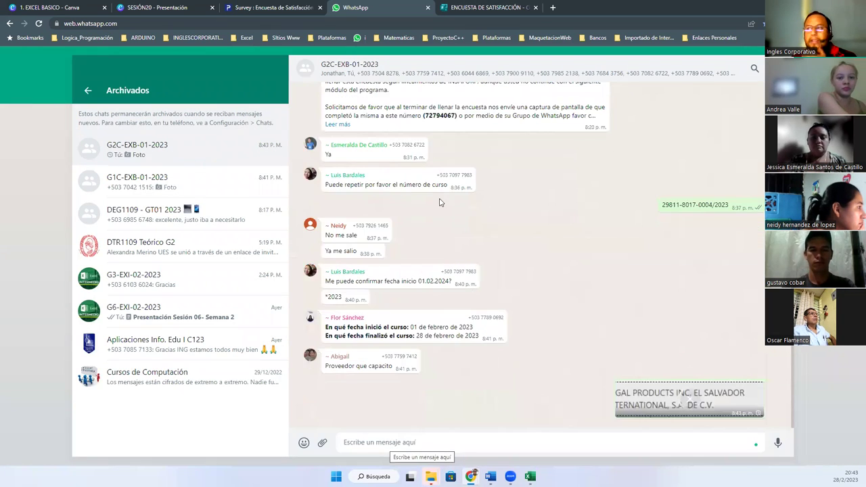
# Scroll through the G2C-EXB-01-2023 chat's incoming survey confirmation screenshots
pyautogui.click(482, 7)
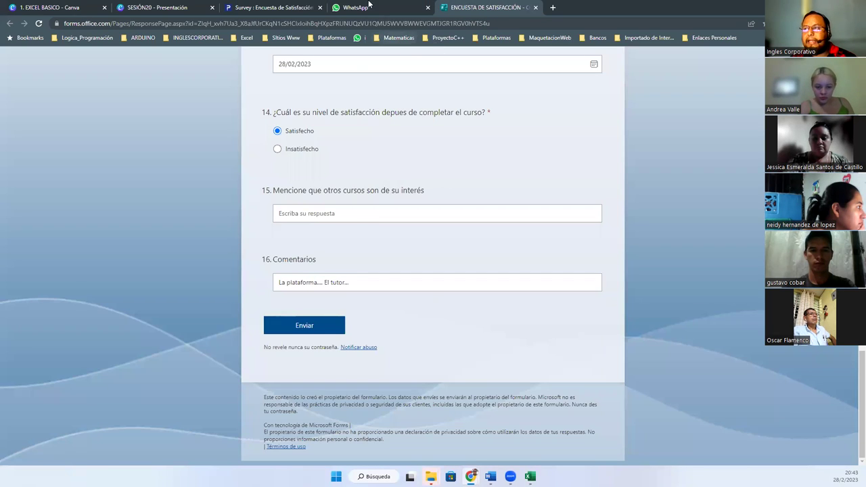
pyautogui.click(368, 6)
pyautogui.click(424, 452)
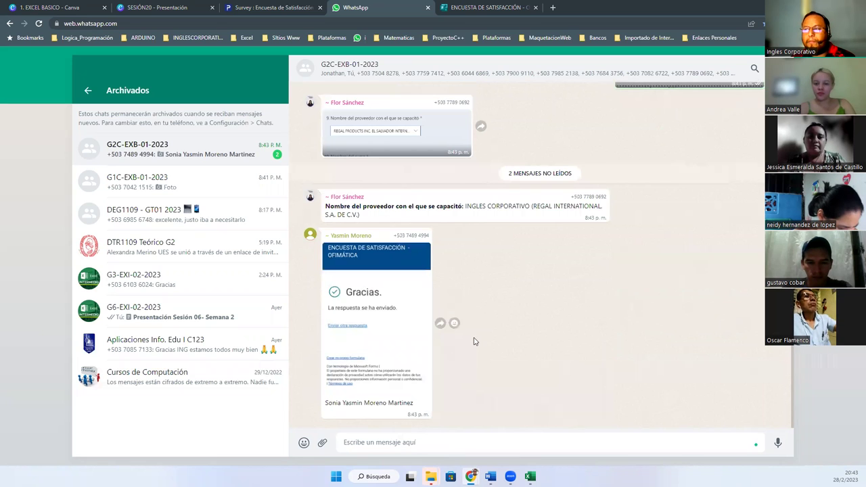
pyautogui.scroll(4, 484, 343)
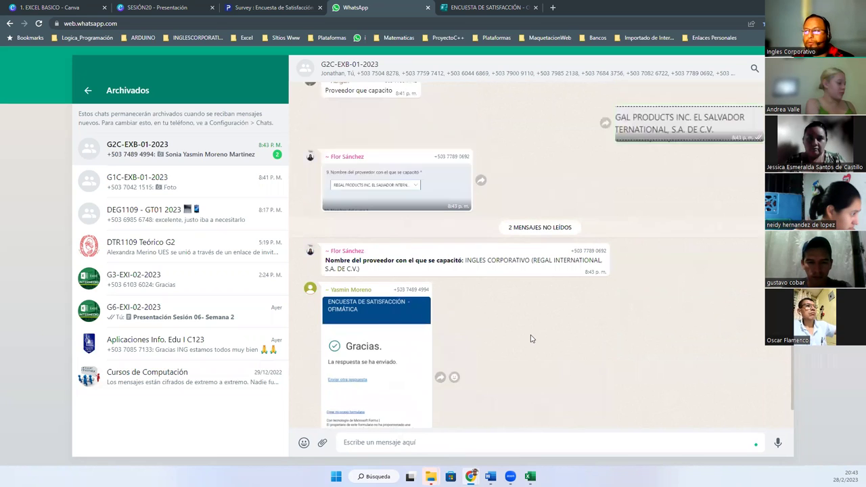
pyautogui.scroll(-4, 533, 354)
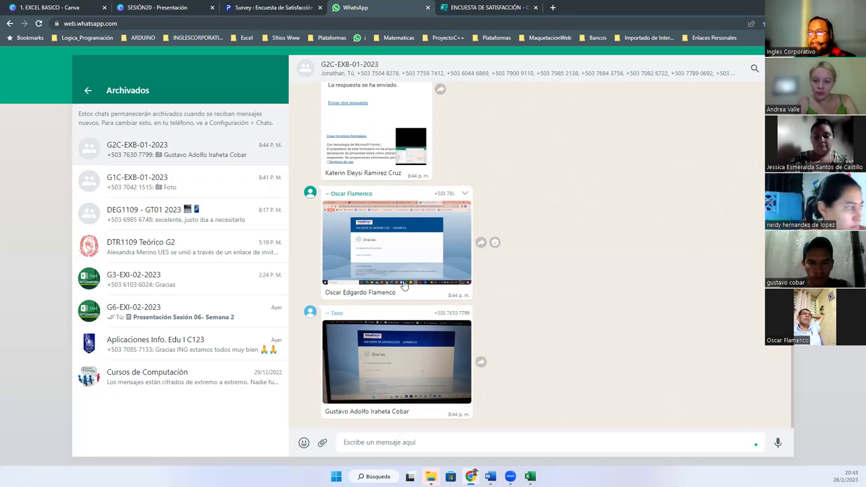
pyautogui.scroll(2, 412, 257)
pyautogui.scroll(1, 419, 260)
pyautogui.scroll(1, 432, 267)
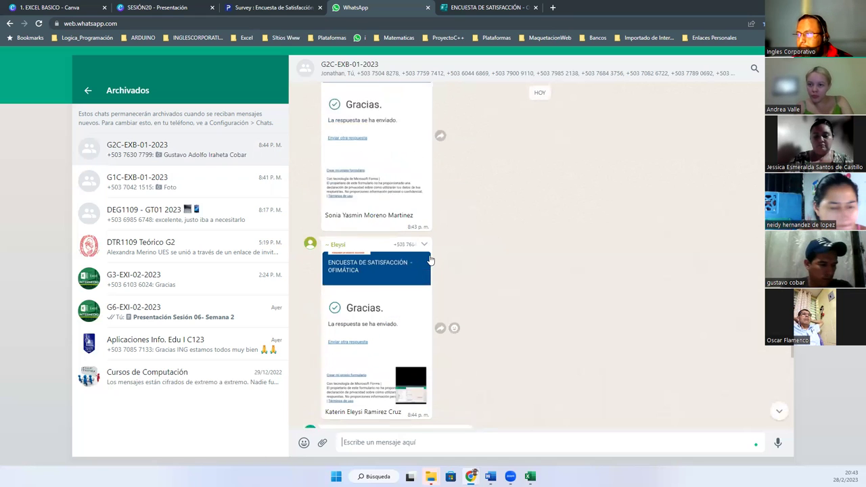
pyautogui.scroll(2, 443, 274)
pyautogui.scroll(-3, 443, 274)
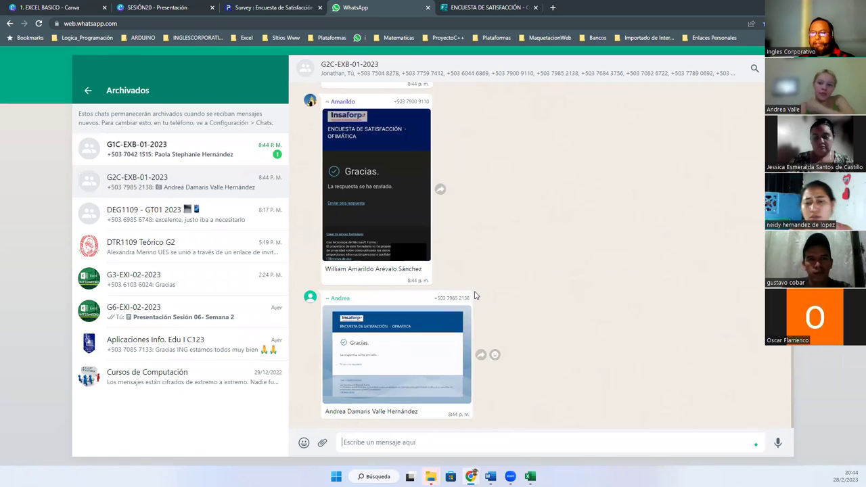
# Switch between the G1C and G2C-EXB-01-2023 chats, reading newly posted confirmation screenshots
pyautogui.click(139, 147)
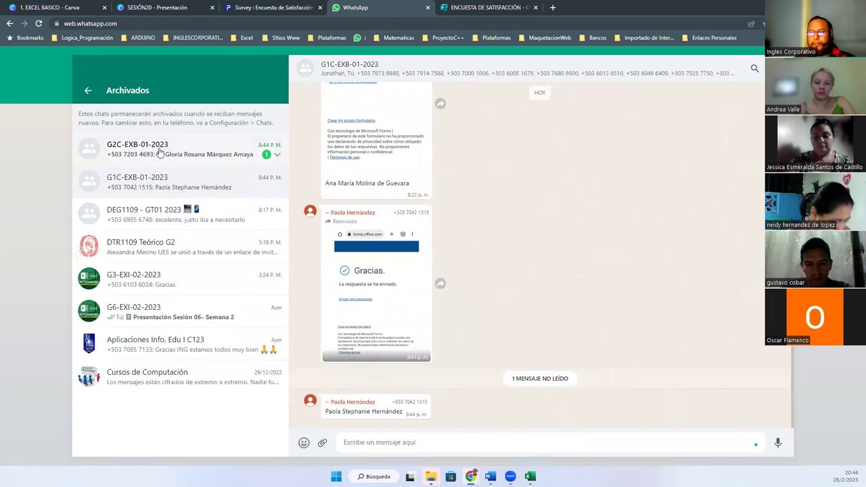
pyautogui.click(157, 150)
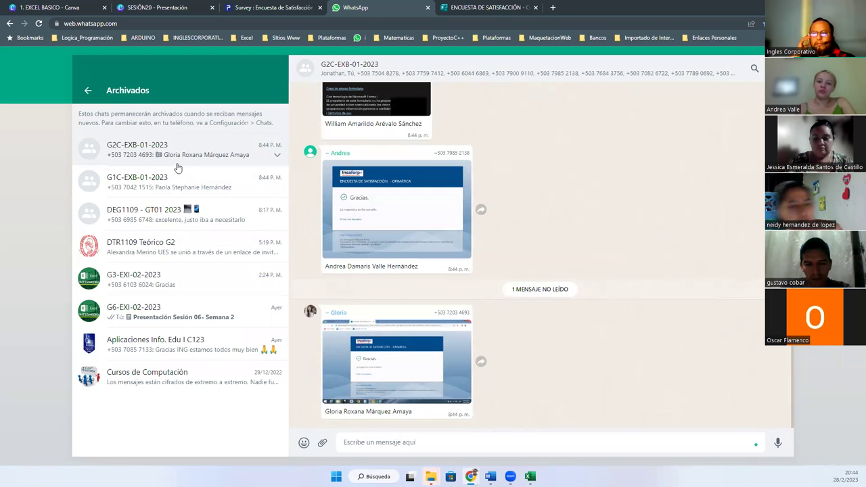
pyautogui.click(180, 184)
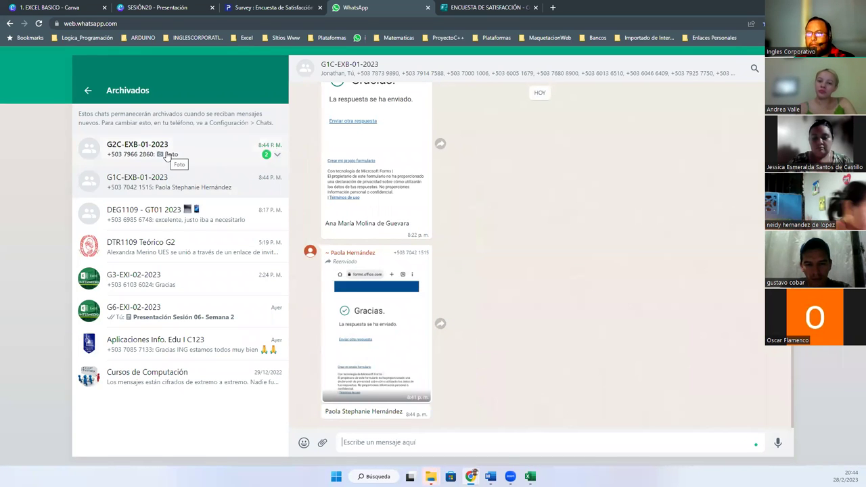
pyautogui.click(168, 154)
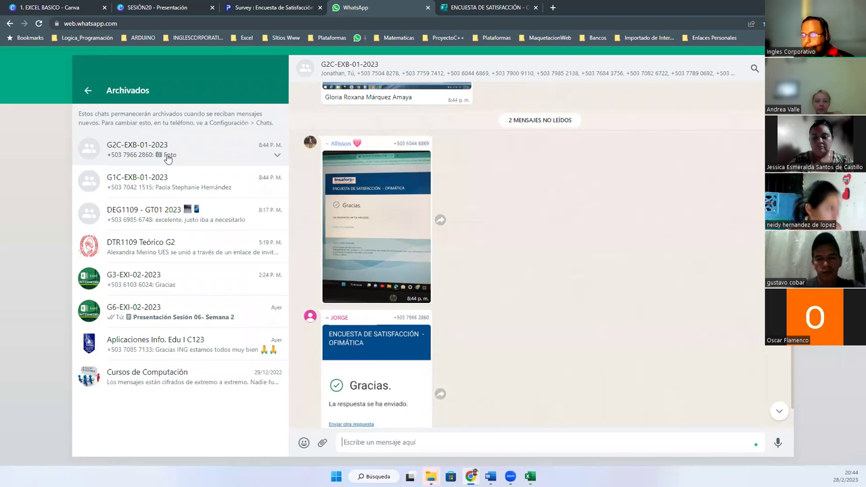
pyautogui.scroll(-1, 449, 161)
pyautogui.scroll(3, 429, 302)
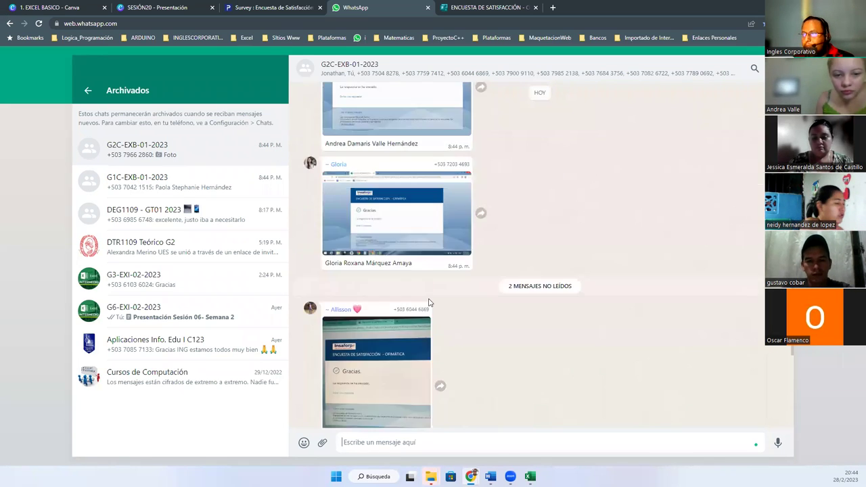
pyautogui.scroll(-3, 429, 303)
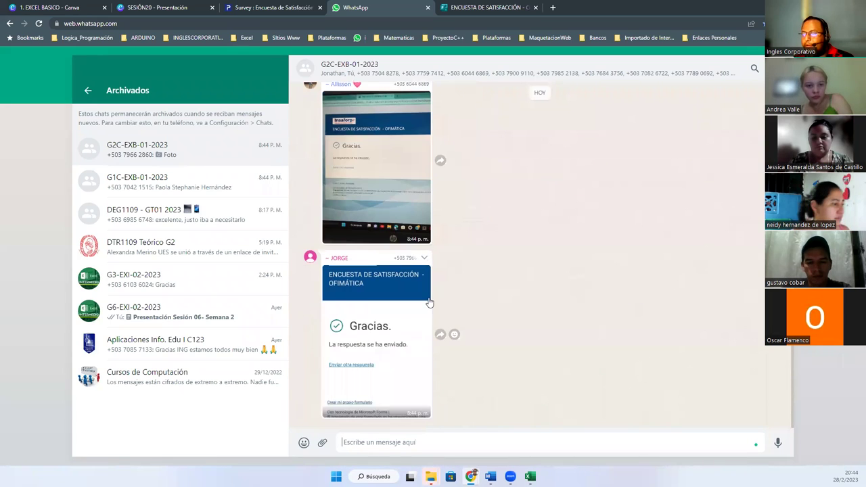
pyautogui.scroll(3, 428, 302)
pyautogui.scroll(-3, 429, 302)
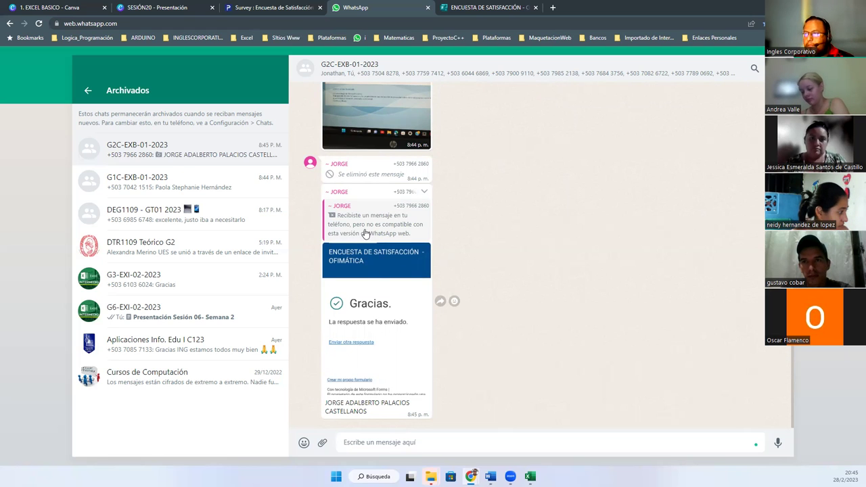
# Scroll through the G2C chat's latest screenshots and bring up the actions for a student's photo message
pyautogui.scroll(2, 391, 257)
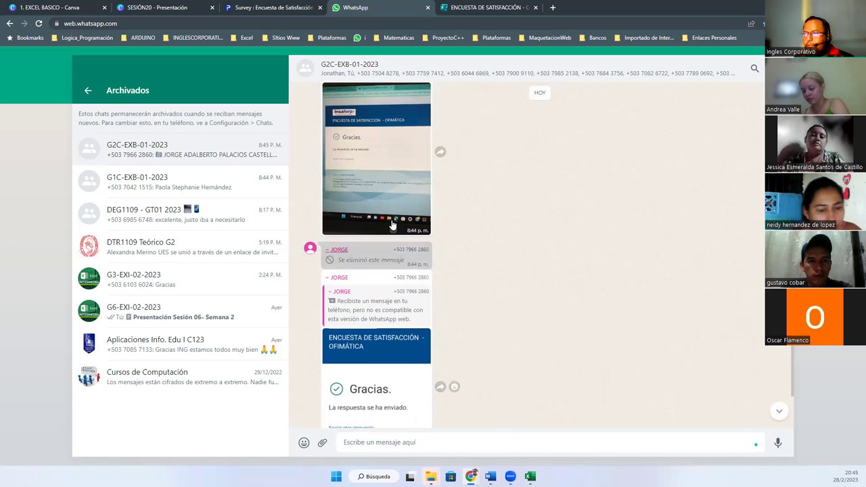
pyautogui.scroll(3, 479, 247)
pyautogui.scroll(-4, 483, 253)
pyautogui.scroll(-1, 483, 260)
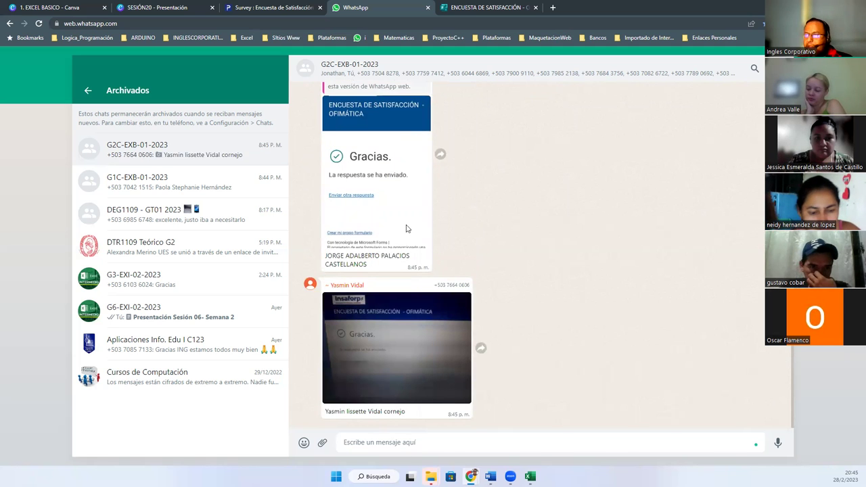
pyautogui.scroll(3, 406, 147)
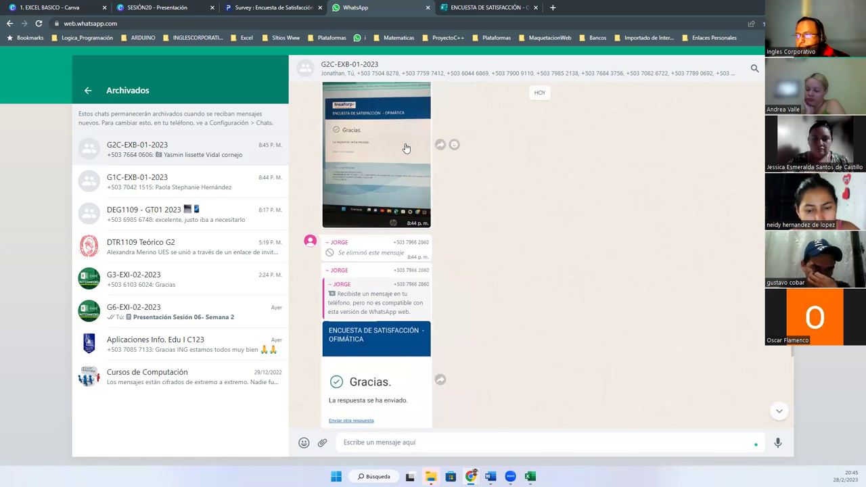
pyautogui.scroll(3, 405, 148)
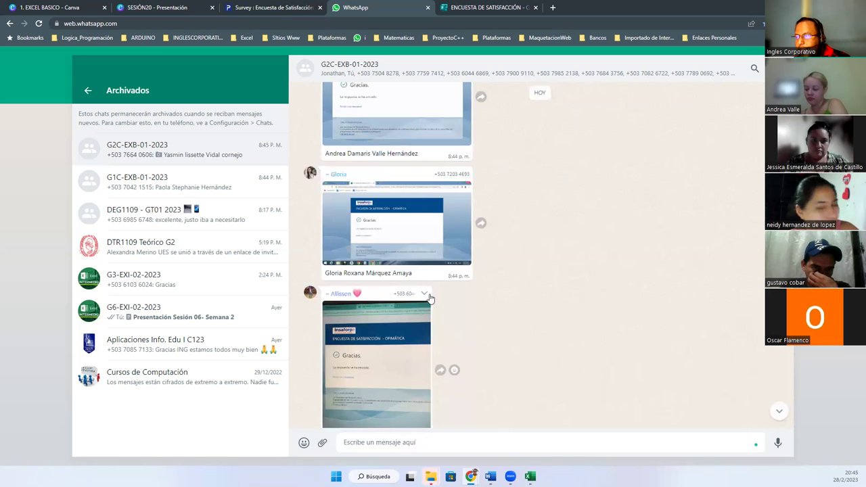
pyautogui.click(426, 295)
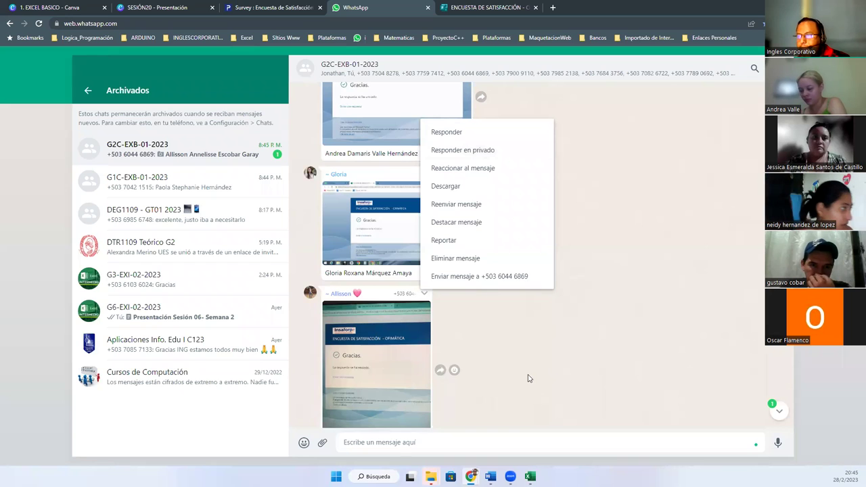
# Finish reviewing the screenshots, then return to the ENCUESTA DE SATISFACCIÓN survey form
pyautogui.scroll(-5, 524, 374)
pyautogui.scroll(-3, 460, 331)
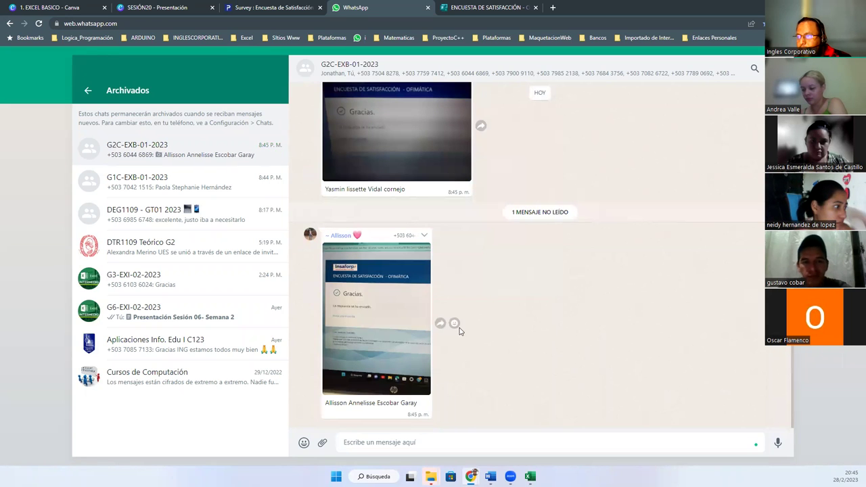
pyautogui.scroll(5, 446, 325)
pyautogui.scroll(5, 436, 321)
pyautogui.scroll(5, 427, 318)
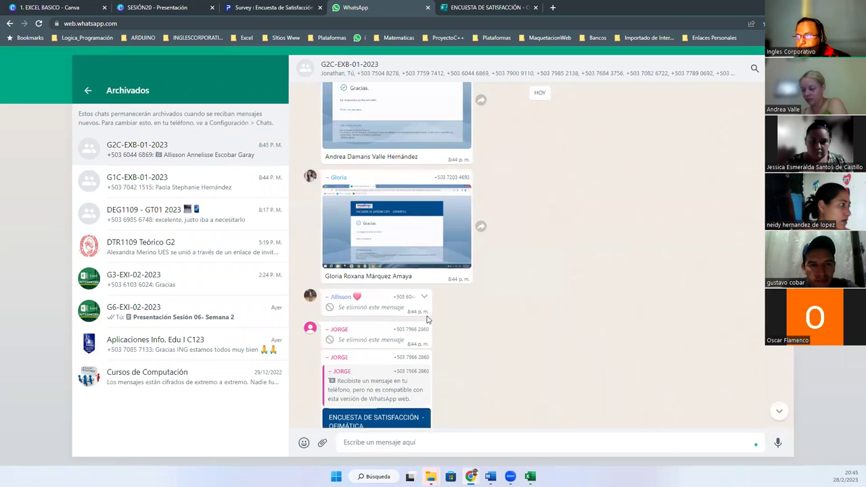
pyautogui.scroll(-7, 474, 325)
pyautogui.scroll(3, 466, 331)
pyautogui.scroll(3, 466, 332)
pyautogui.scroll(-6, 508, 340)
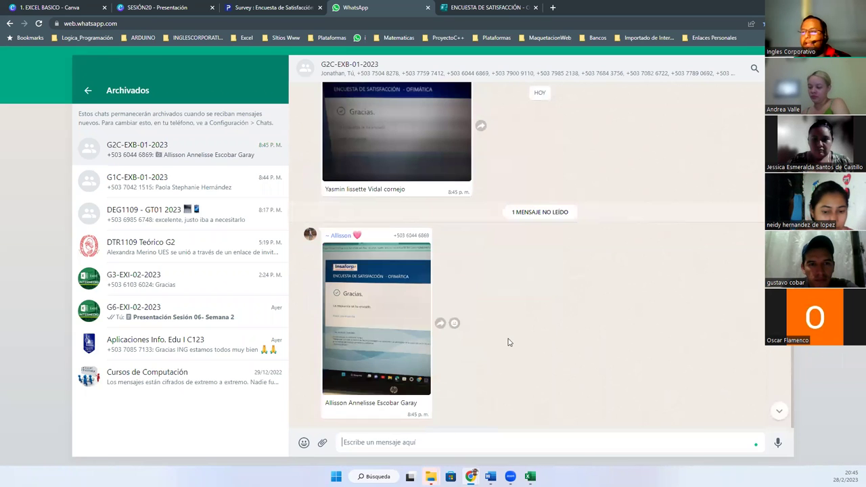
pyautogui.click(408, 442)
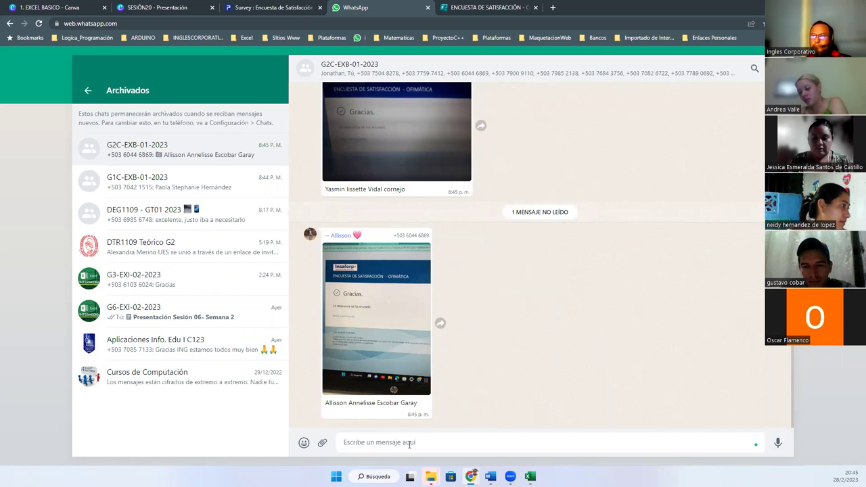
pyautogui.click(481, 6)
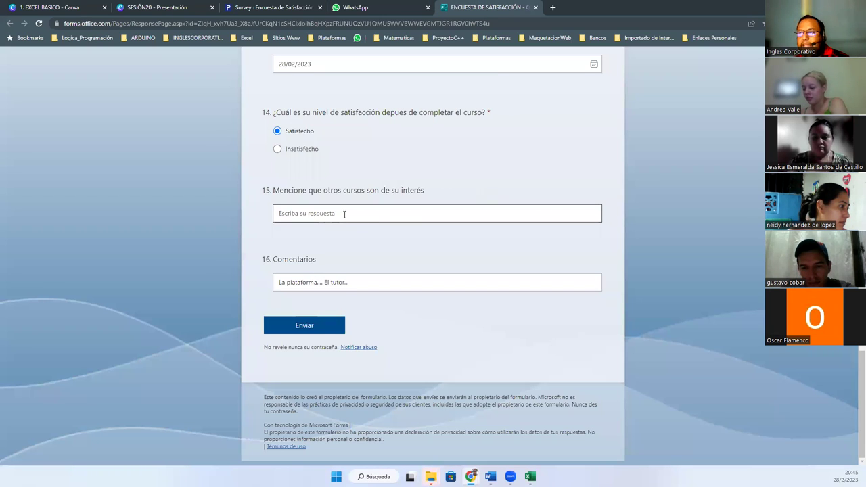
# Switch from the Forms survey back to the G2C-EXB-01-2023 WhatsApp group chat
pyautogui.click(399, 8)
pyautogui.click(488, 5)
pyautogui.click(370, 8)
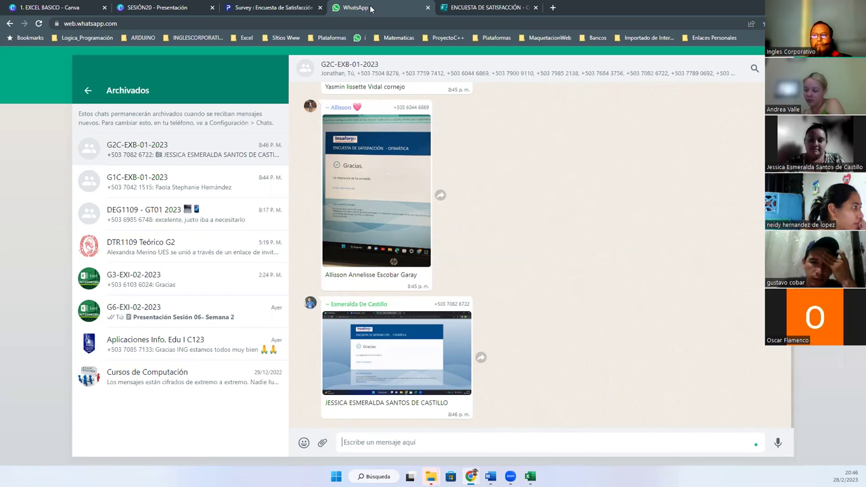
# Reload the QuestionPro dashboard to show 5 completed responses, copy the survey link, and return to WhatsApp
pyautogui.click(237, 6)
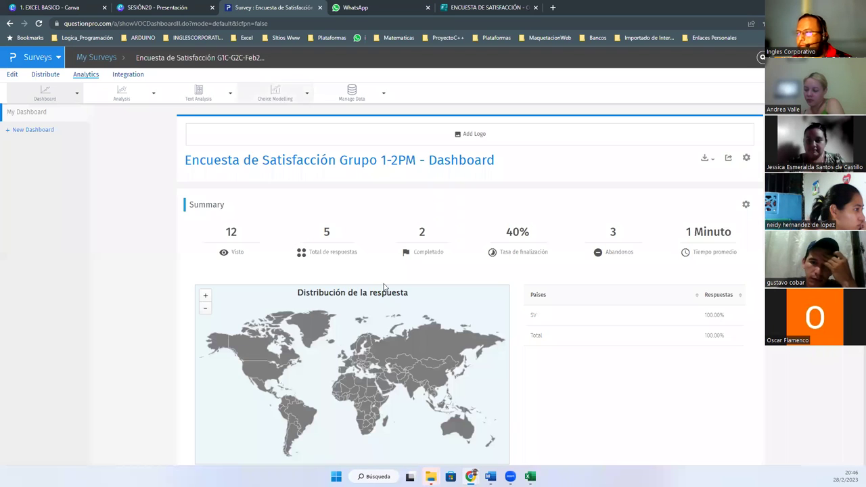
pyautogui.click(35, 27)
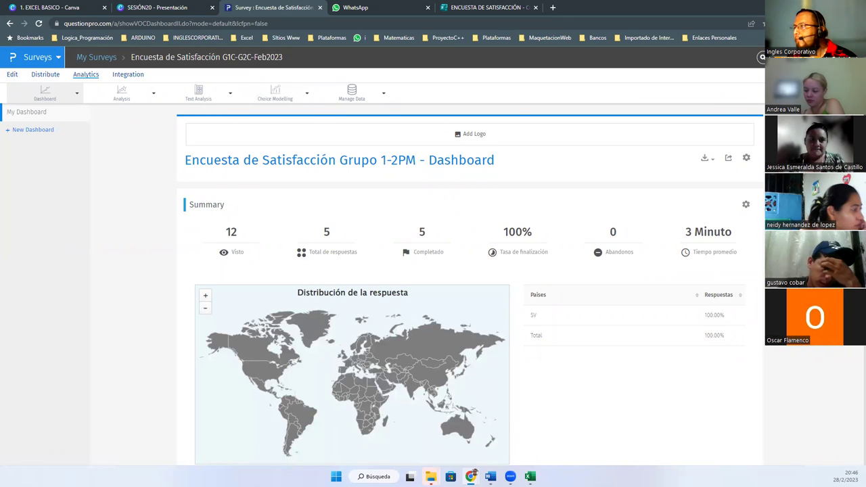
pyautogui.click(12, 75)
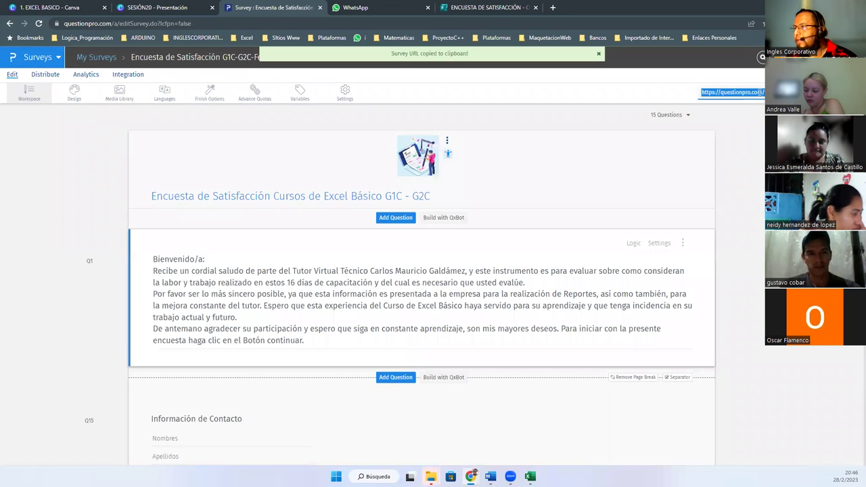
pyautogui.click(392, 10)
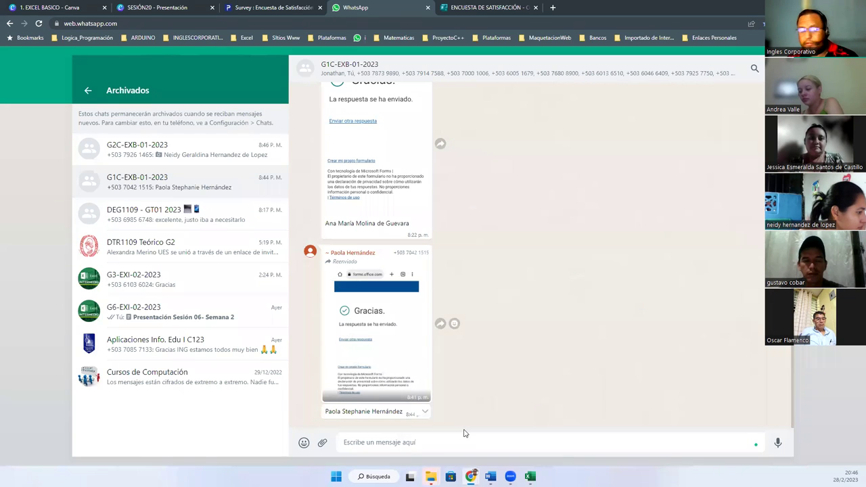
# Send G1C-EXB-01-2023 the tutor survey link, asking non-respondents to fill it today and send a screenshot
pyautogui.write('ENLACVE')
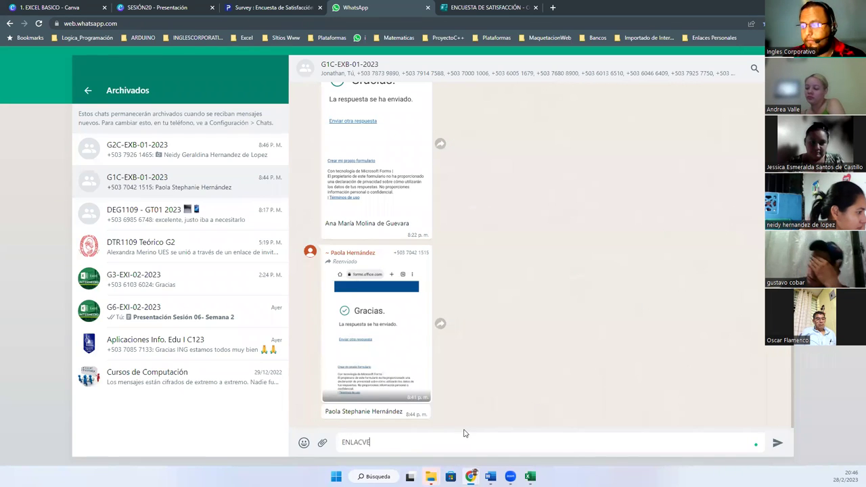
pyautogui.press('BackSpace')
pyautogui.press('BackSpace')
pyautogui.write('E DE ENCU')
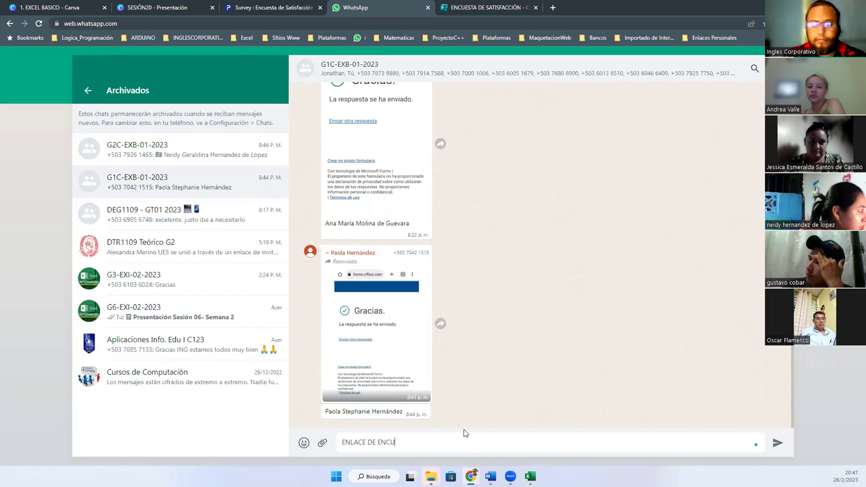
pyautogui.write('ESTA DEL TUTOR: PARA LOS QUE NO LA HAN LLENADO')
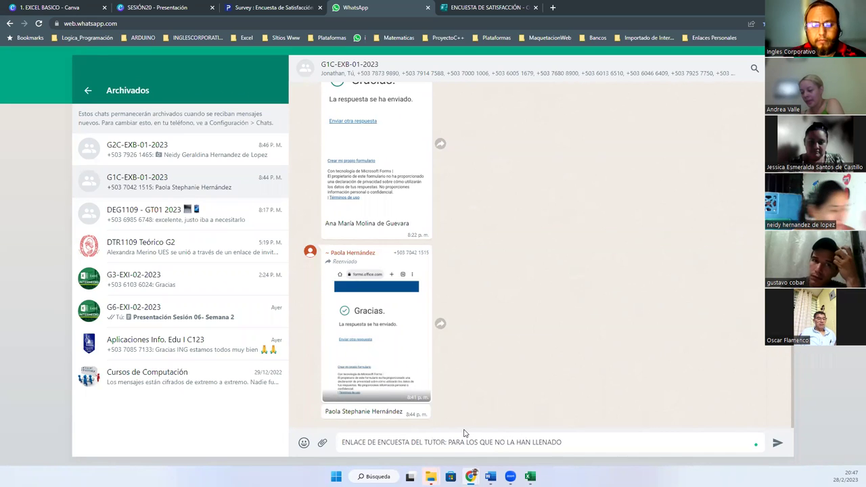
pyautogui.write(', FAVOR LLE')
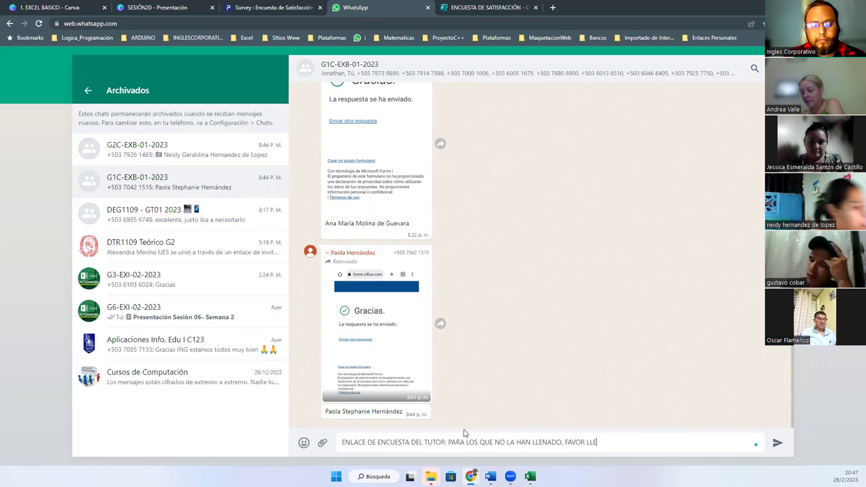
pyautogui.write('NARLA HOY Y MA')
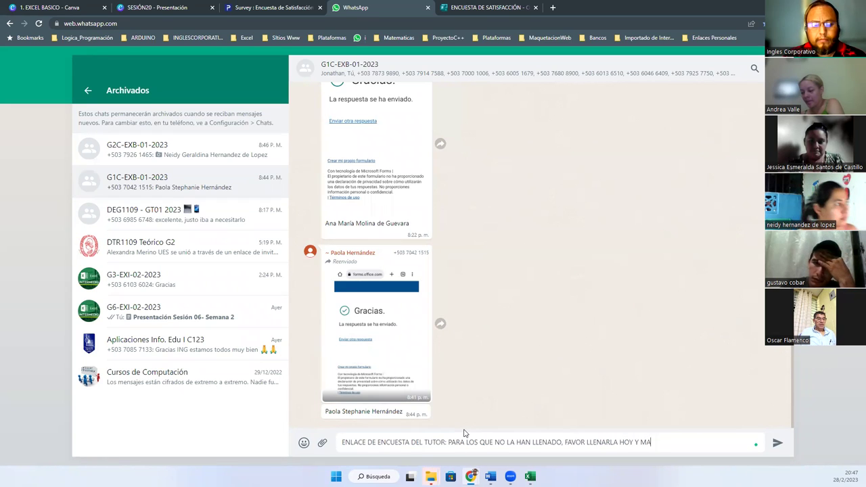
pyautogui.write('NDAR CAPTURA:')
pyautogui.write('https://questionpro.com/t/AQ2BkZxC0N')
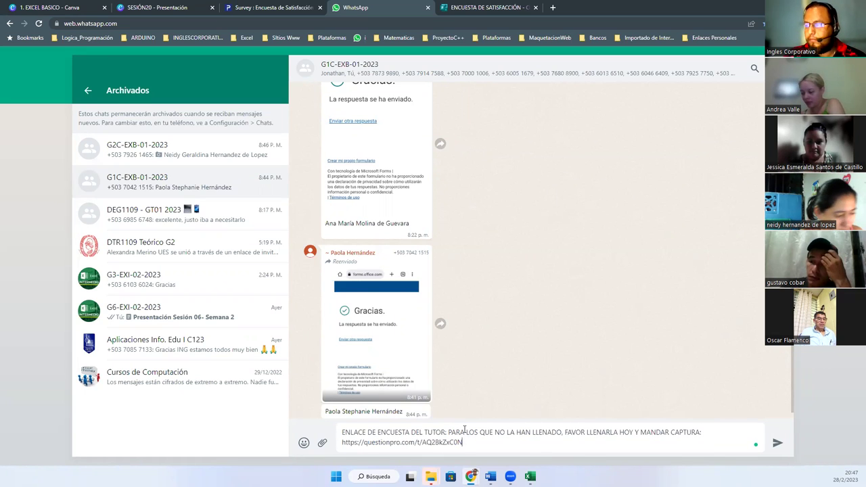
pyautogui.press('BackSpace')
pyautogui.press('BackSpace')
pyautogui.write('N')
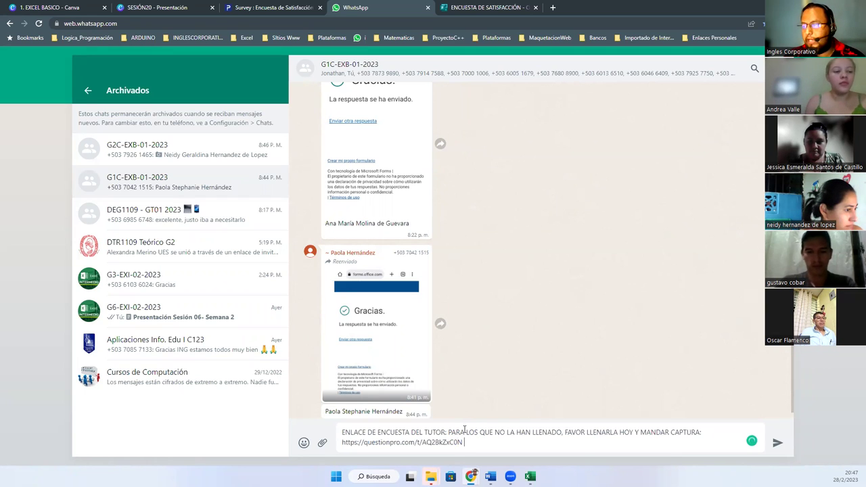
pyautogui.press('Return')
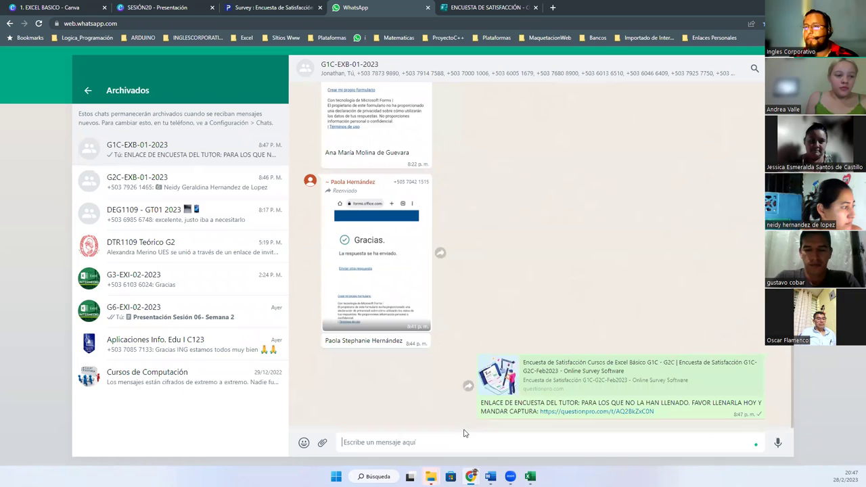
# Send 'ESTA ENCUESTA ES OTRA MUY DISTINTA A LA DE INSAFORP' to the group and close the Forms survey tab
pyautogui.write('ESTA ENCUESTA ES OTR')
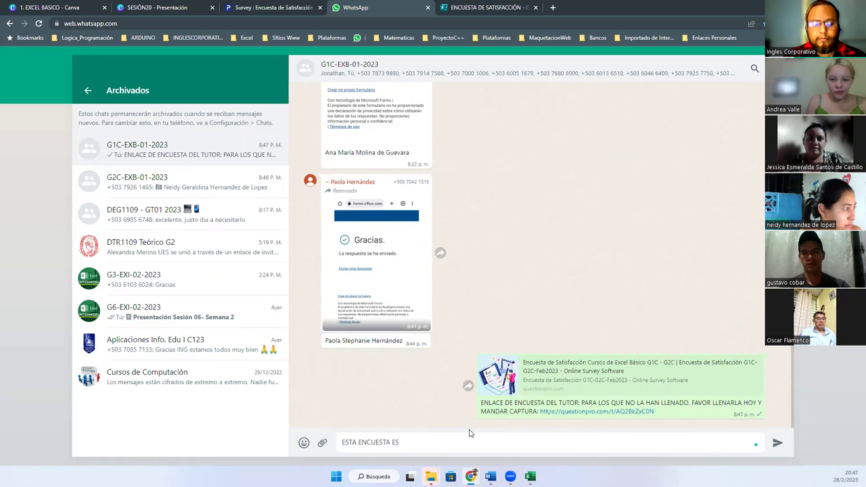
pyautogui.write('A MUY DIST')
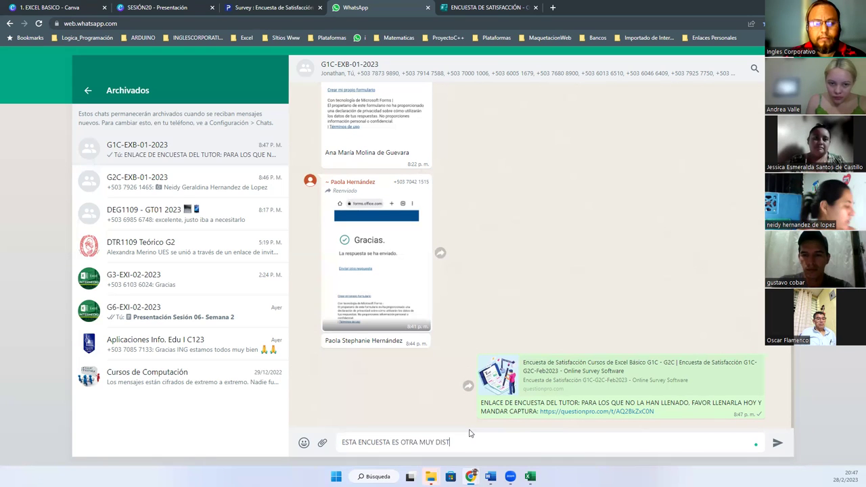
pyautogui.write('INTA A LA DE')
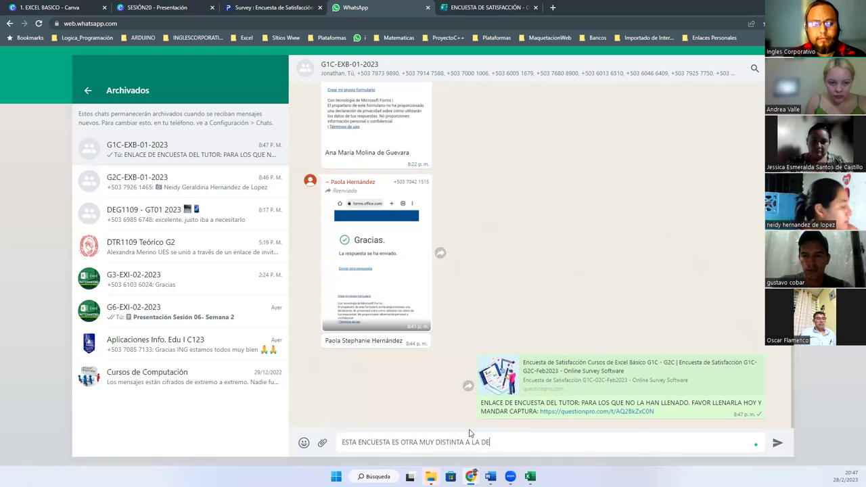
pyautogui.write(' INSAFORP')
pyautogui.press('Return')
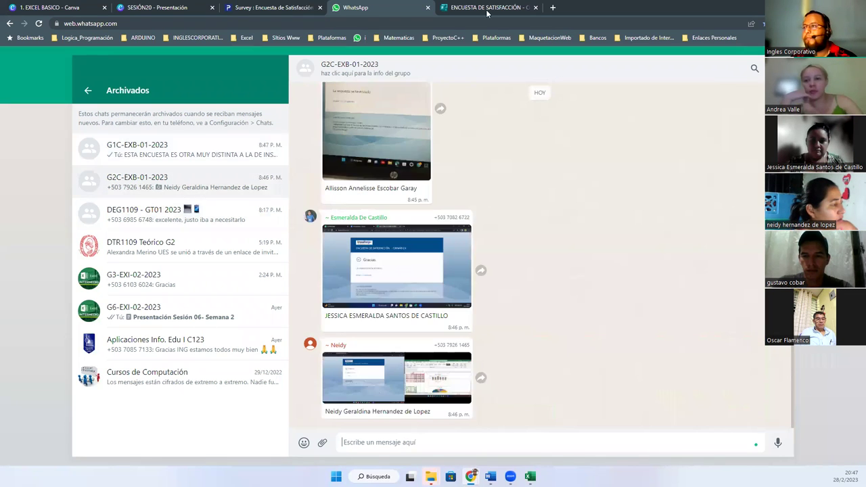
pyautogui.click(453, 10)
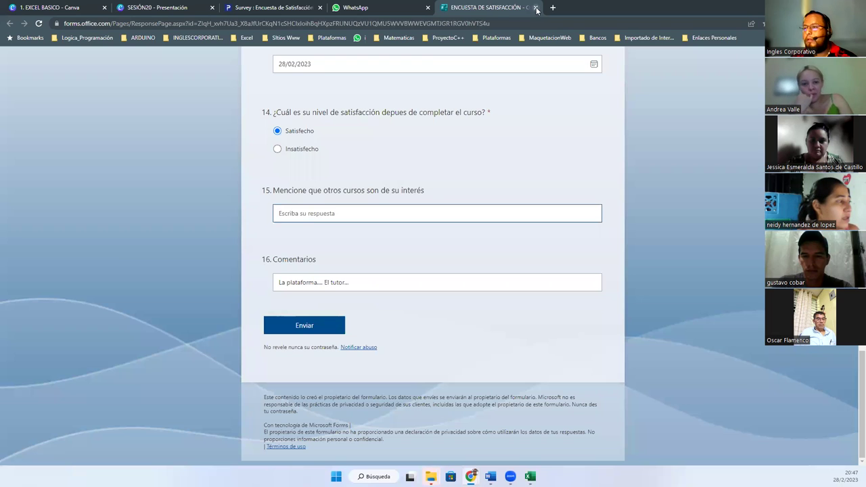
pyautogui.click(535, 8)
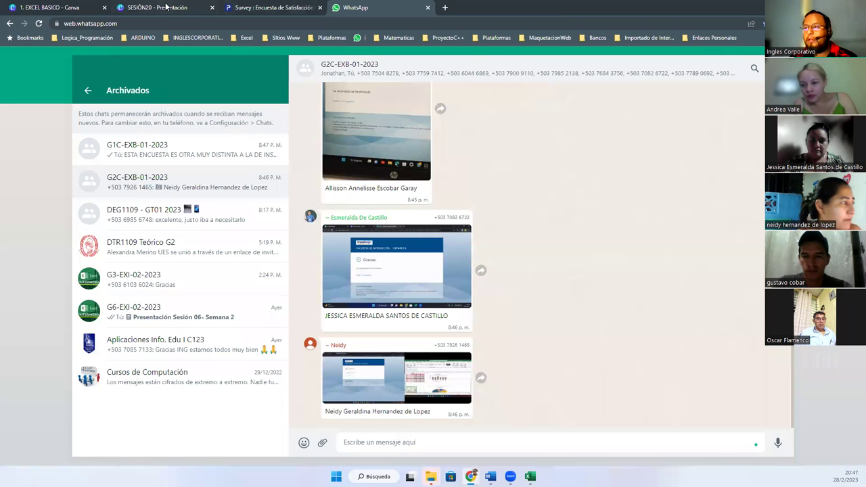
pyautogui.click(166, 7)
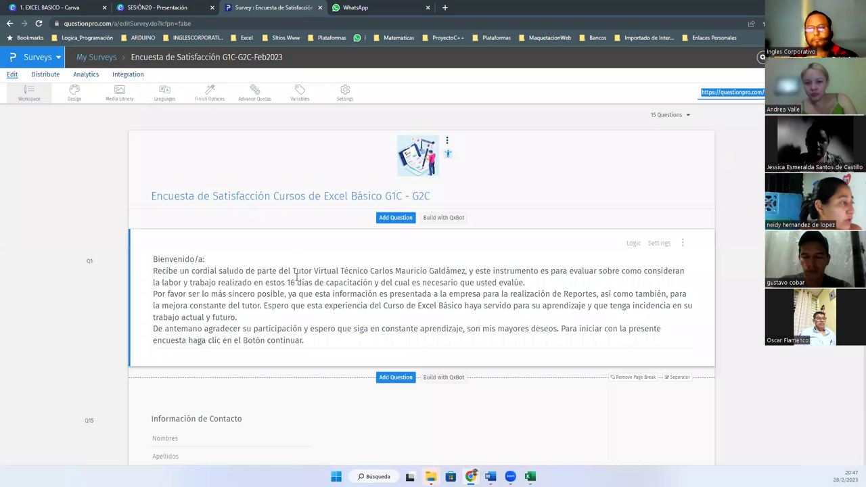
pyautogui.click(355, 8)
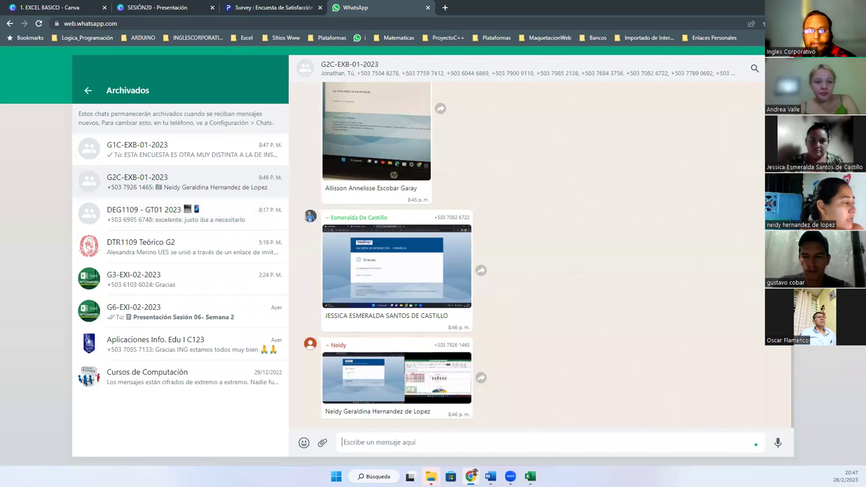
pyautogui.hotkey('alt', 'Tab')
pyautogui.click(439, 284)
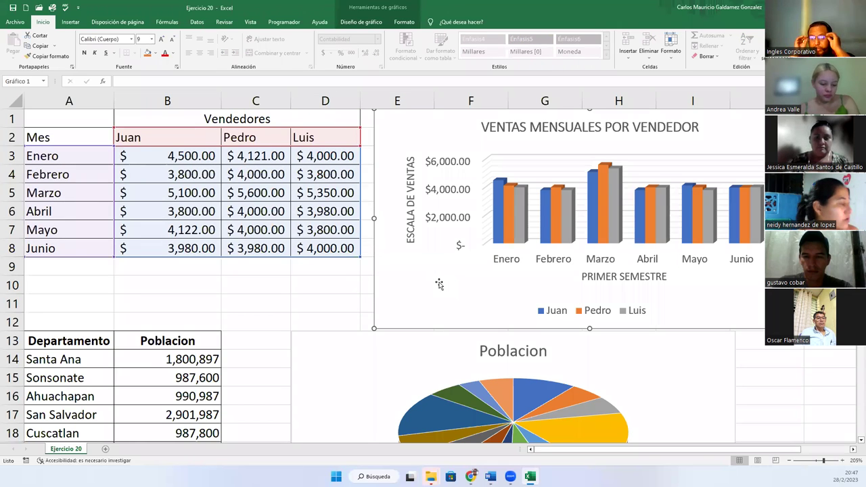
pyautogui.click(435, 269)
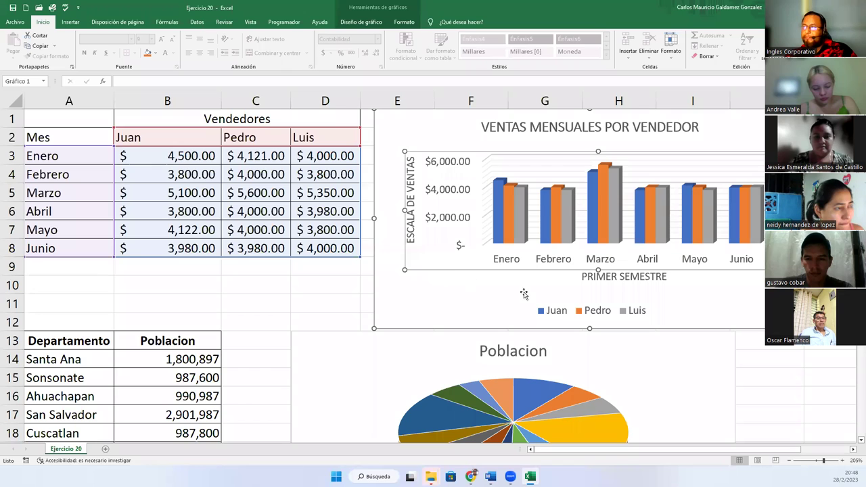
pyautogui.click(358, 22)
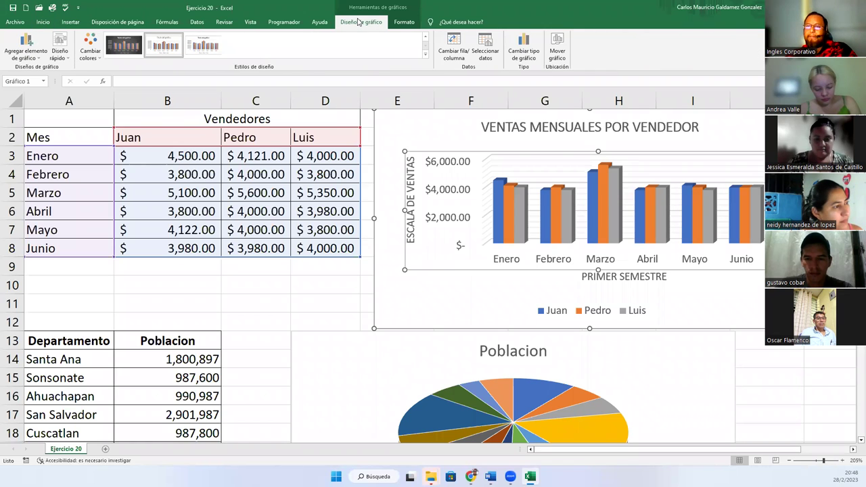
pyautogui.click(28, 56)
pyautogui.moveTo(47, 80)
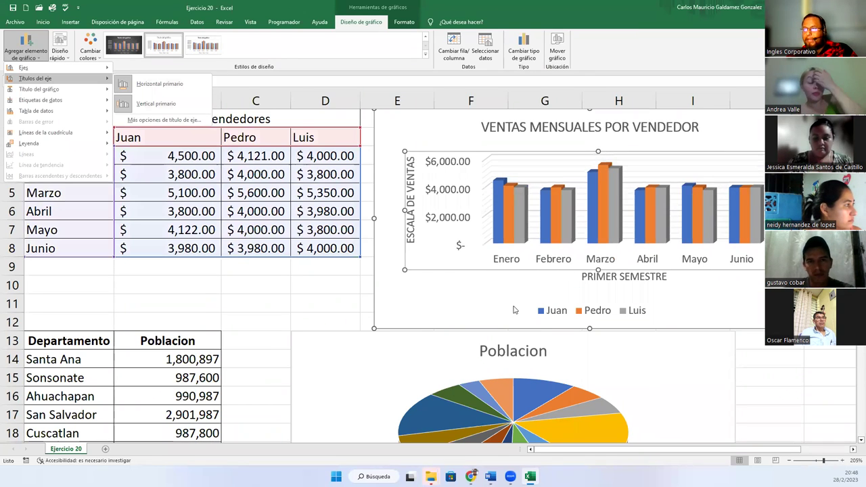
pyautogui.click(619, 278)
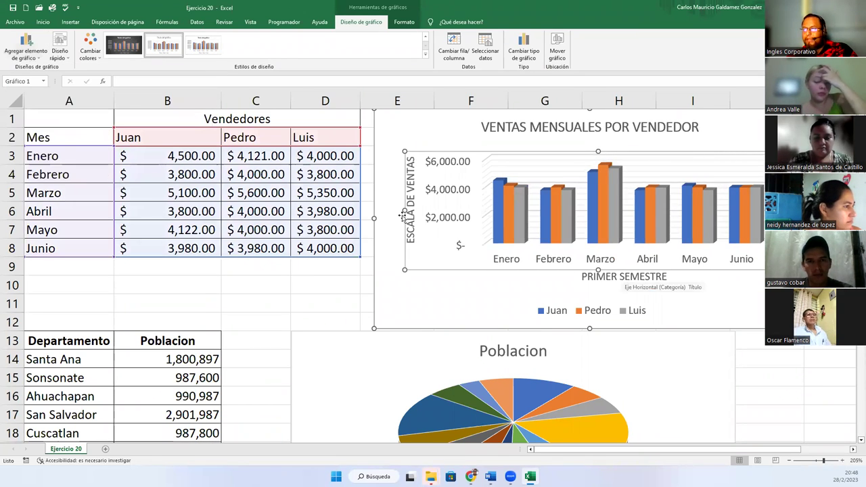
pyautogui.click(410, 233)
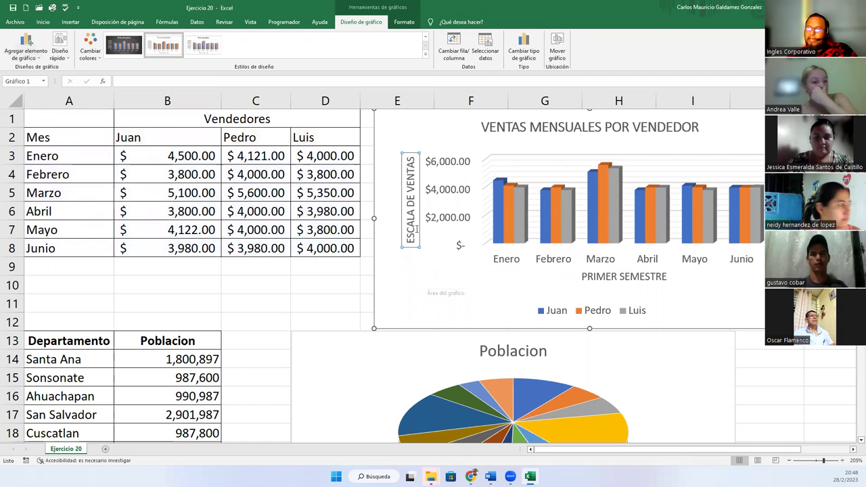
pyautogui.click(570, 130)
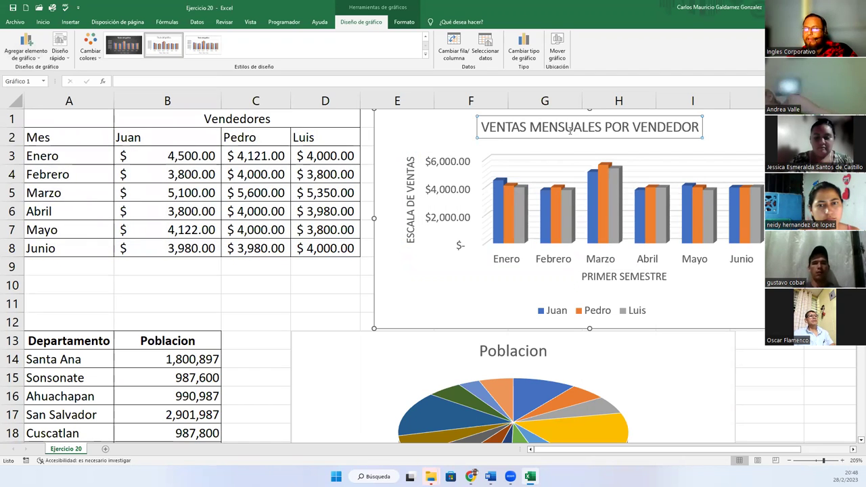
pyautogui.tripleClick(570, 131)
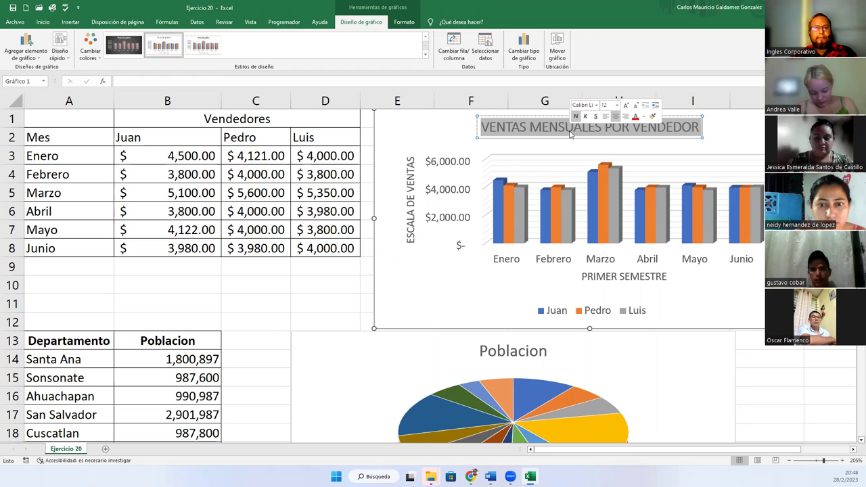
pyautogui.press('Escape')
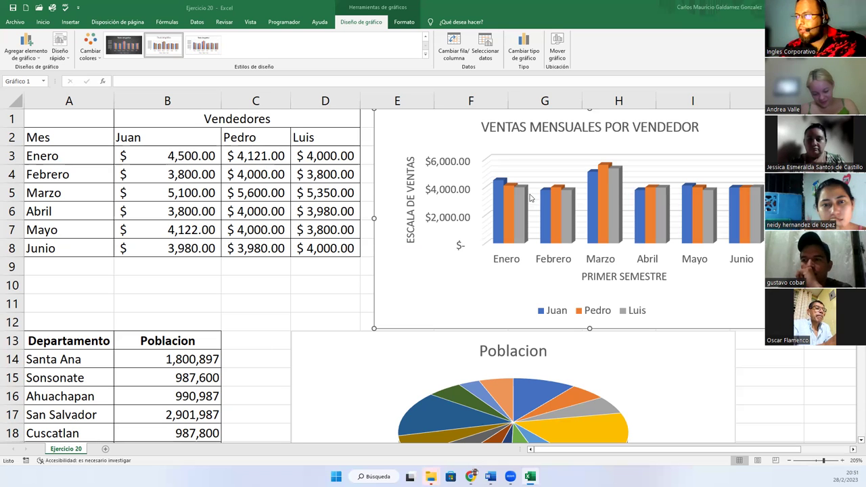
pyautogui.click(593, 137)
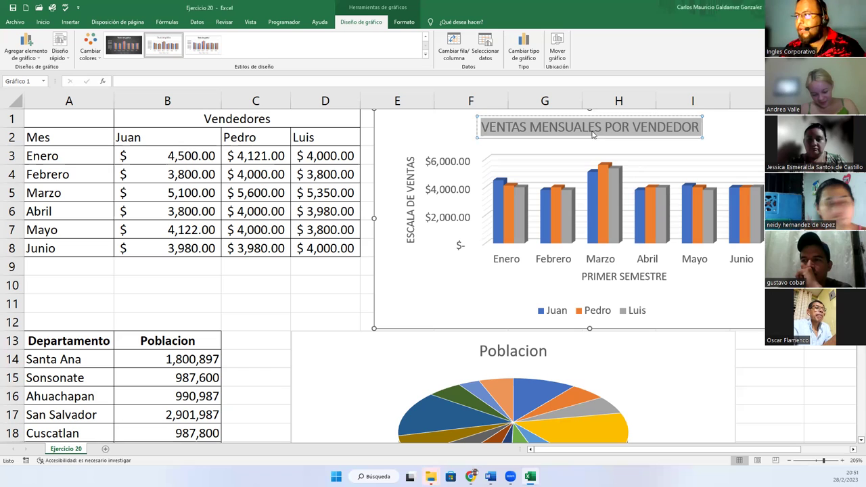
pyautogui.click(411, 225)
pyautogui.click(586, 282)
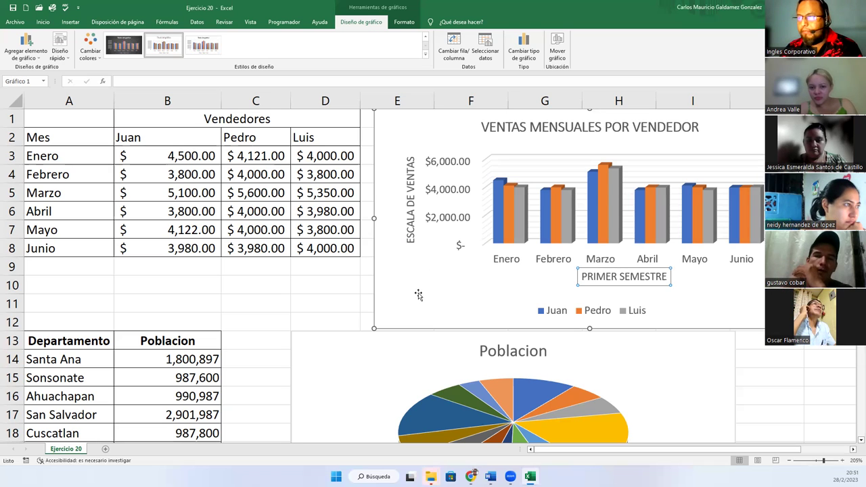
pyautogui.click(401, 280)
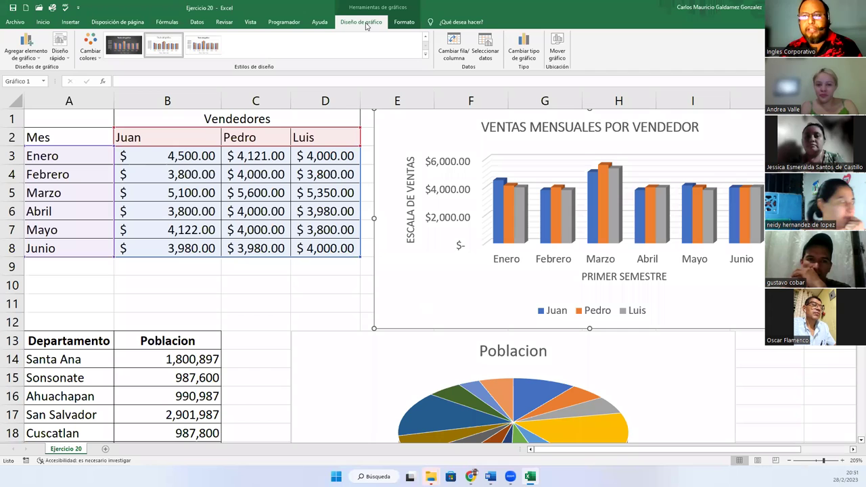
# Place the sales chart legend on the right via Agregar elemento de gráfico > Leyenda > Derecha
pyautogui.click(37, 57)
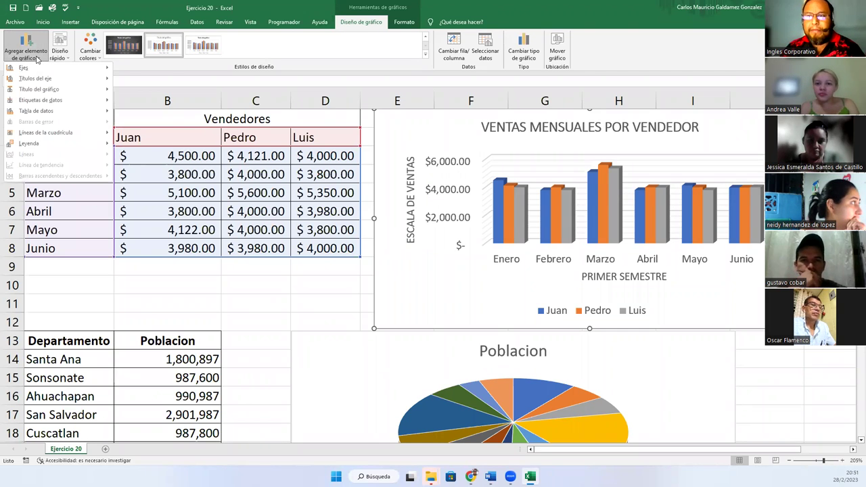
pyautogui.moveTo(75, 150)
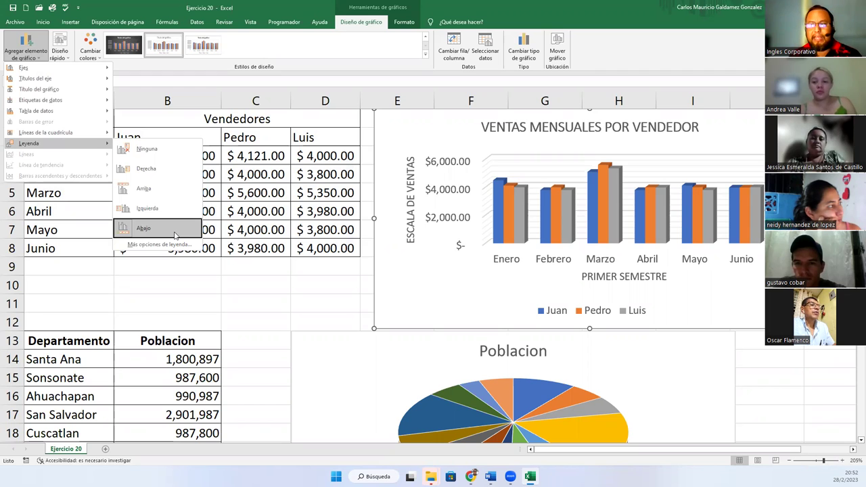
pyautogui.click(163, 171)
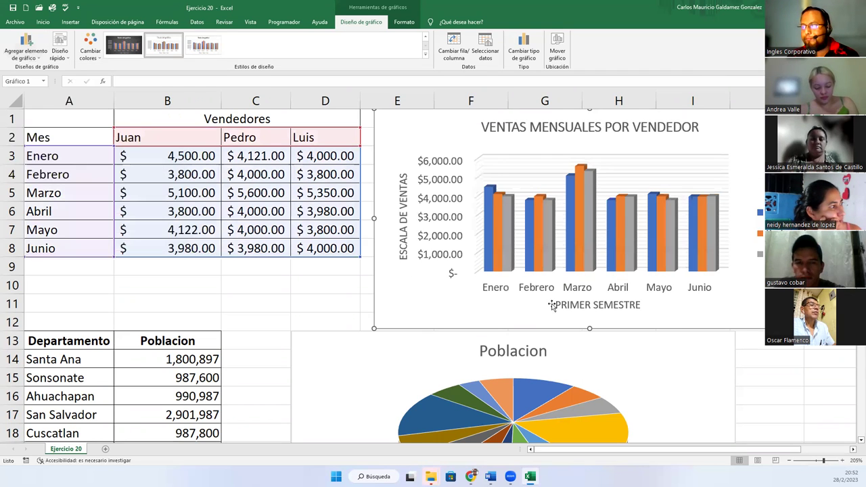
pyautogui.click(429, 297)
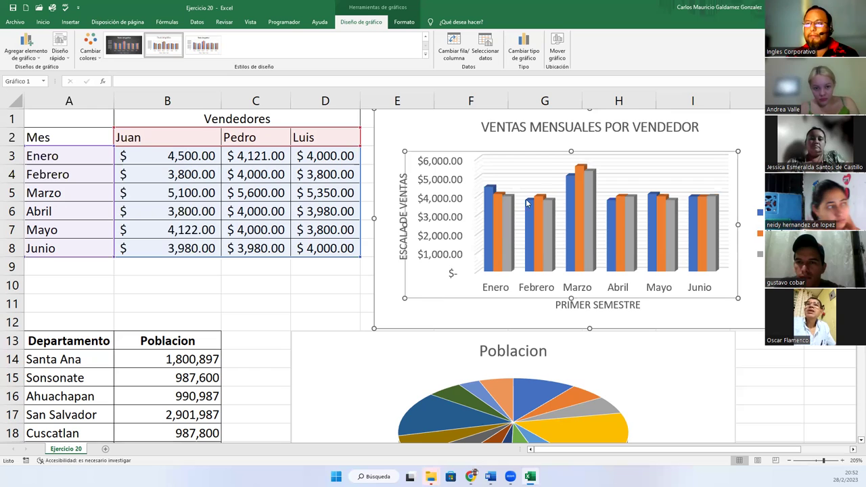
pyautogui.click(65, 57)
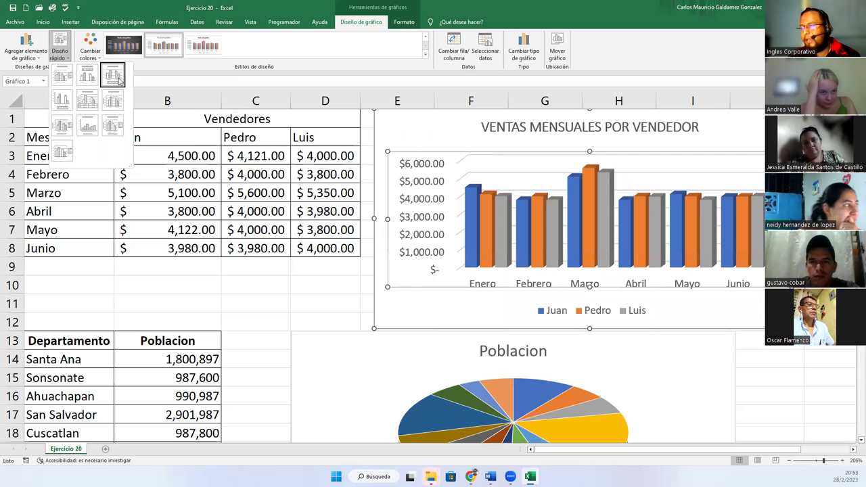
# Apply Diseño 1 from the quick layouts and select the whole chart
pyautogui.click(62, 79)
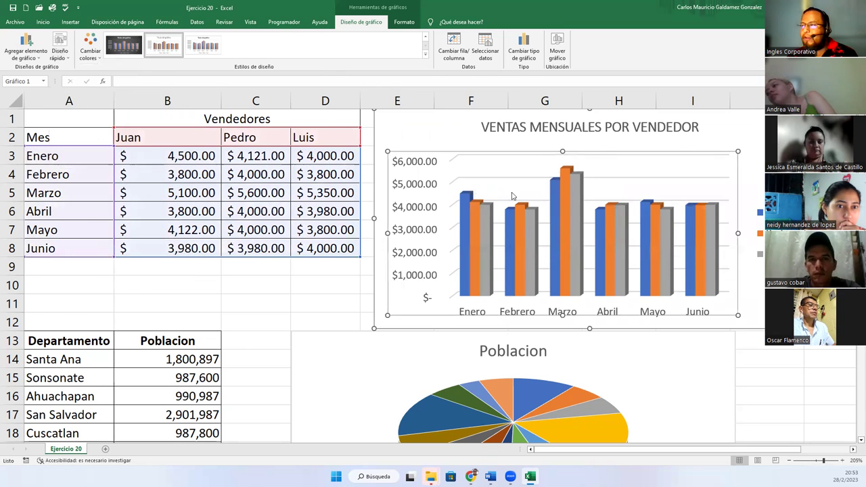
pyautogui.click(409, 135)
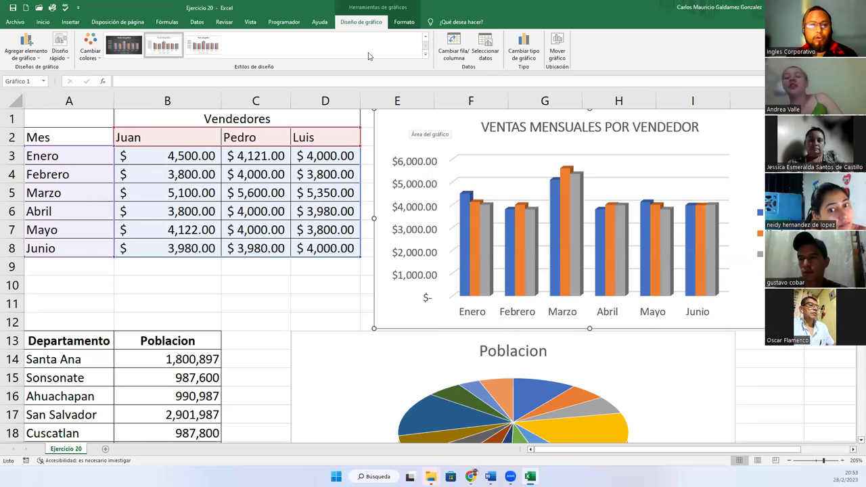
# Show the Format options for the VENTAS MENSUALES POR VENDEDOR chart comparing Juan, Pedro and Luis
pyautogui.click(405, 23)
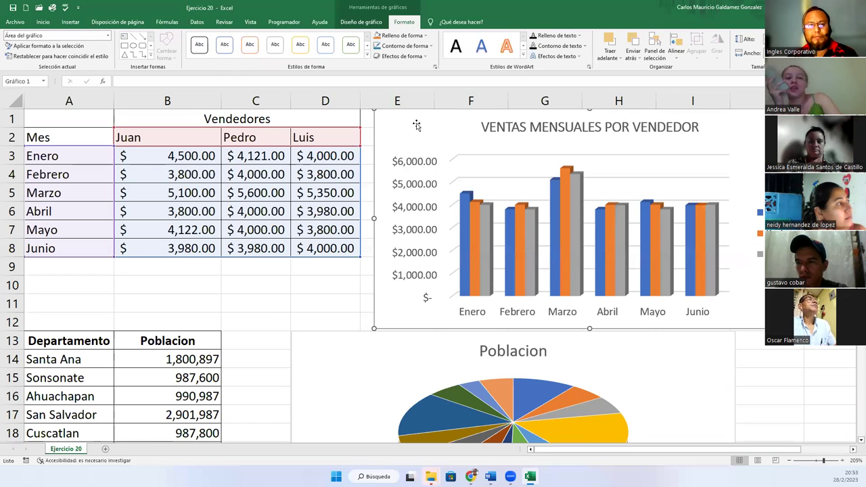
pyautogui.click(853, 449)
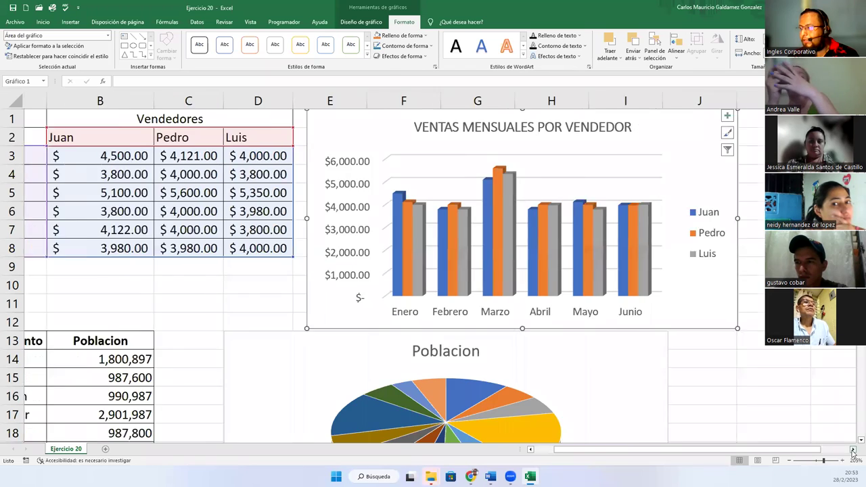
pyautogui.click(853, 449)
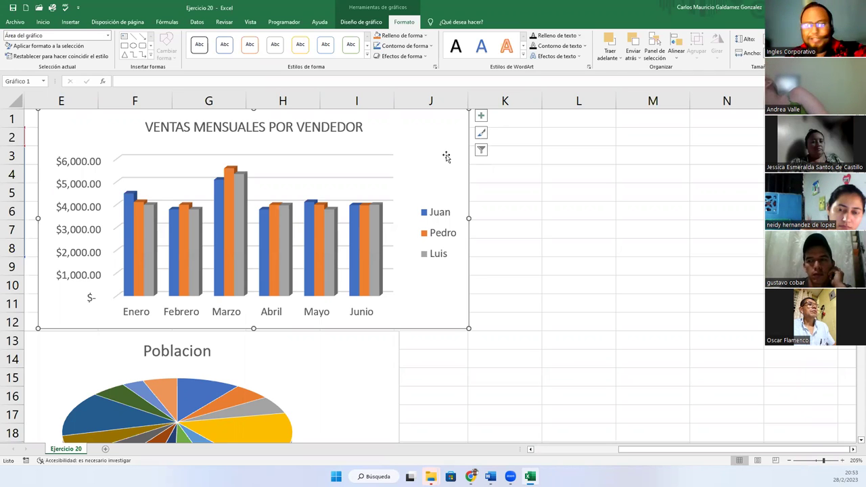
pyautogui.click(479, 116)
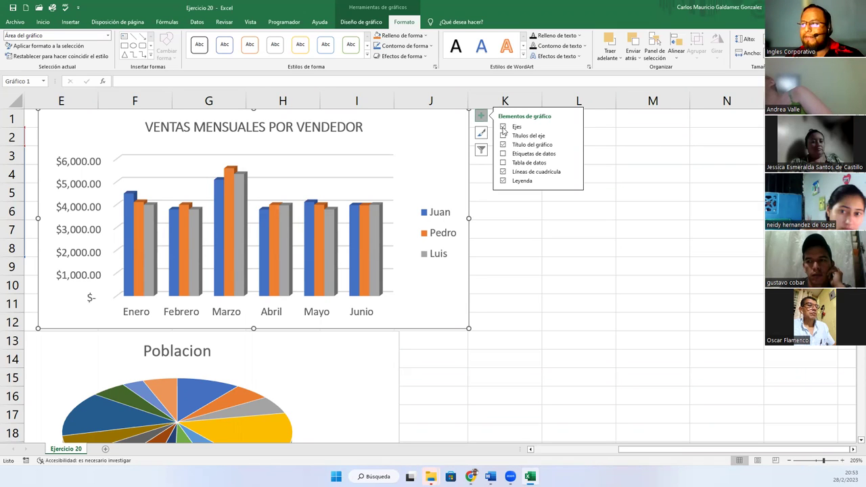
pyautogui.click(361, 22)
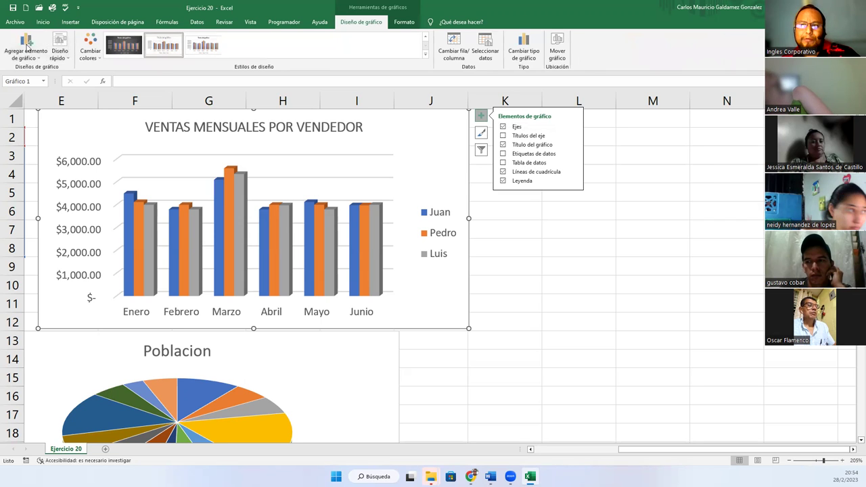
pyautogui.click(27, 47)
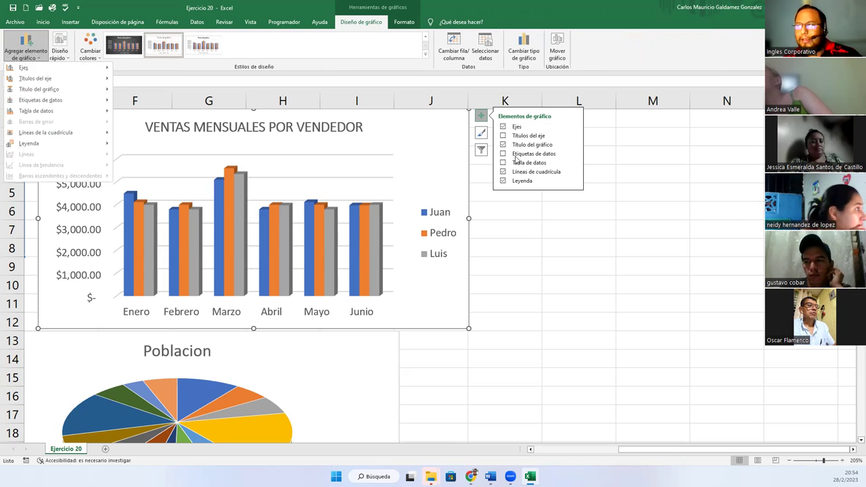
pyautogui.click(445, 154)
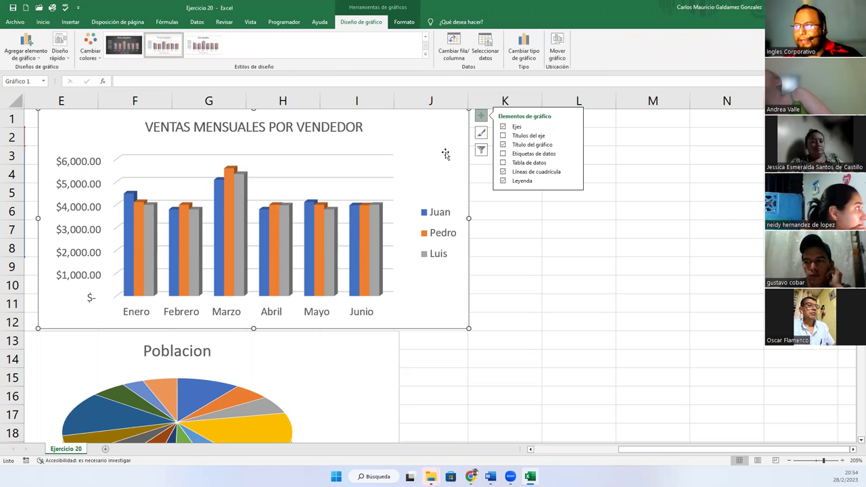
pyautogui.click(481, 116)
# Browse the chart's Estilo, Color and style gallery, then open the filter listing Juan, Pedro, Luis and Enero–Junio
pyautogui.click(481, 132)
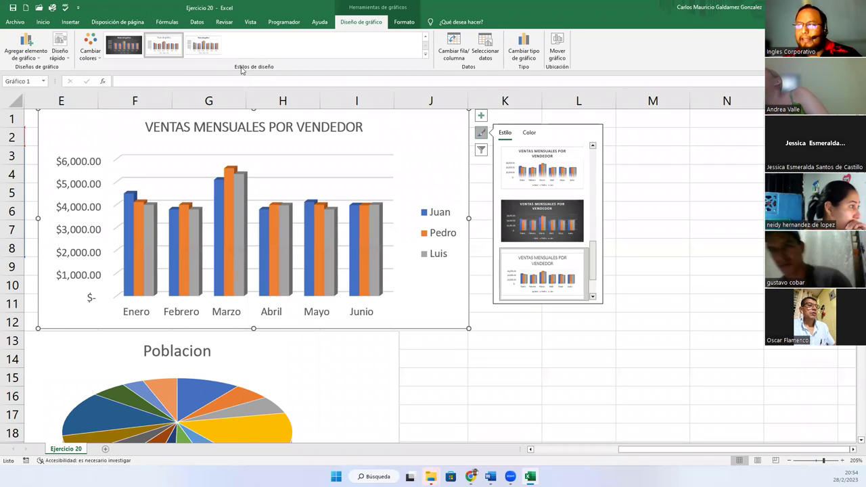
pyautogui.click(529, 133)
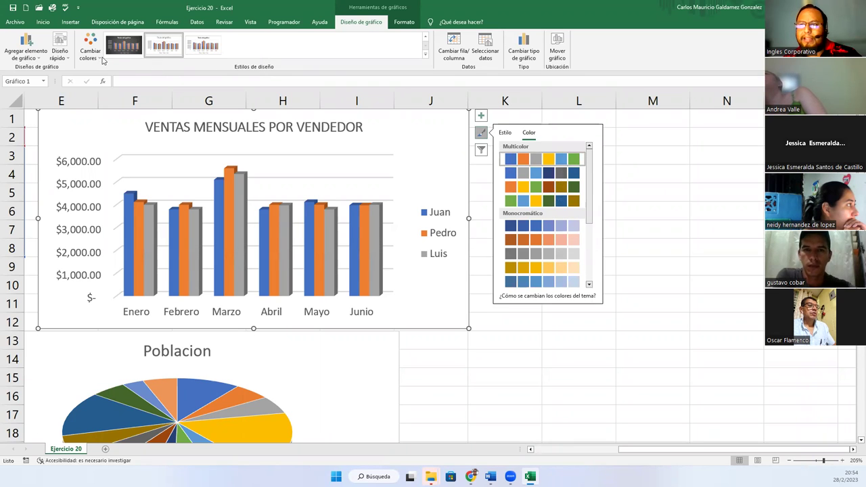
pyautogui.click(91, 53)
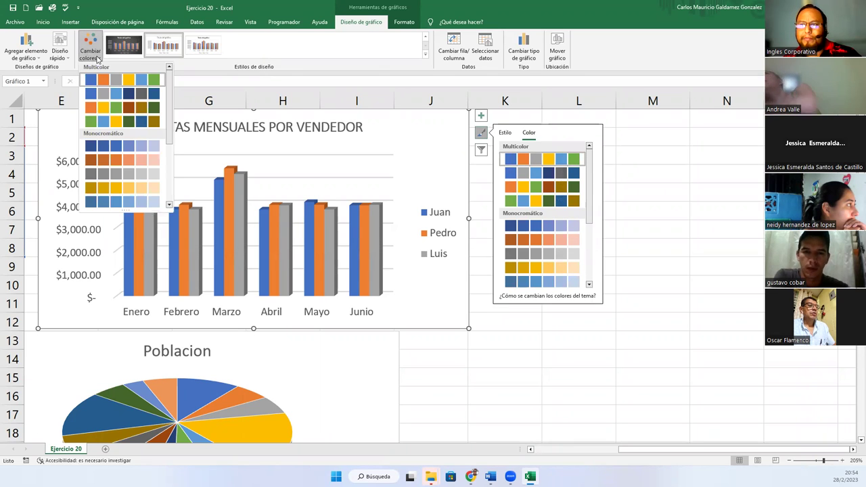
pyautogui.click(426, 53)
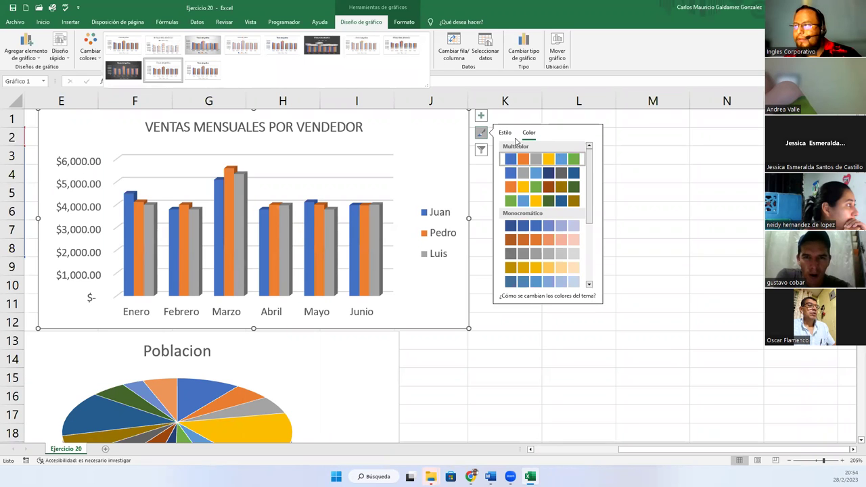
pyautogui.click(506, 133)
pyautogui.click(528, 133)
pyautogui.click(505, 134)
pyautogui.scroll(-5, 588, 177)
pyautogui.moveTo(594, 274); pyautogui.dragTo(593, 175)
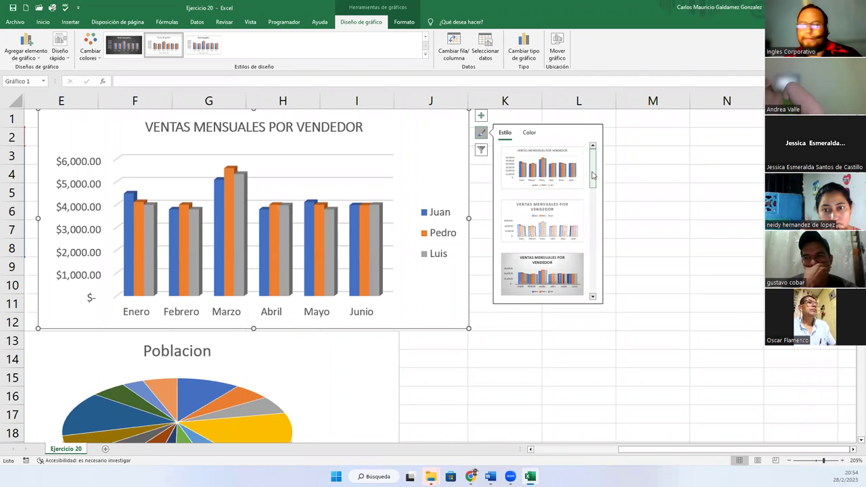
pyautogui.click(481, 150)
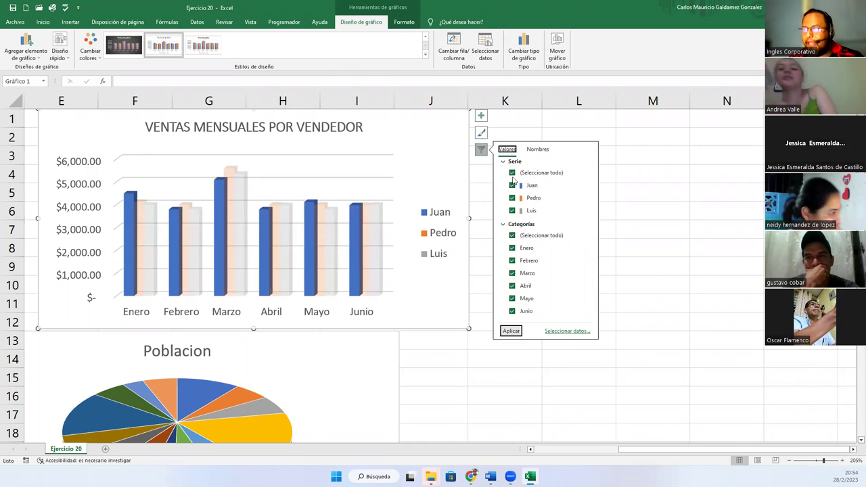
pyautogui.click(512, 173)
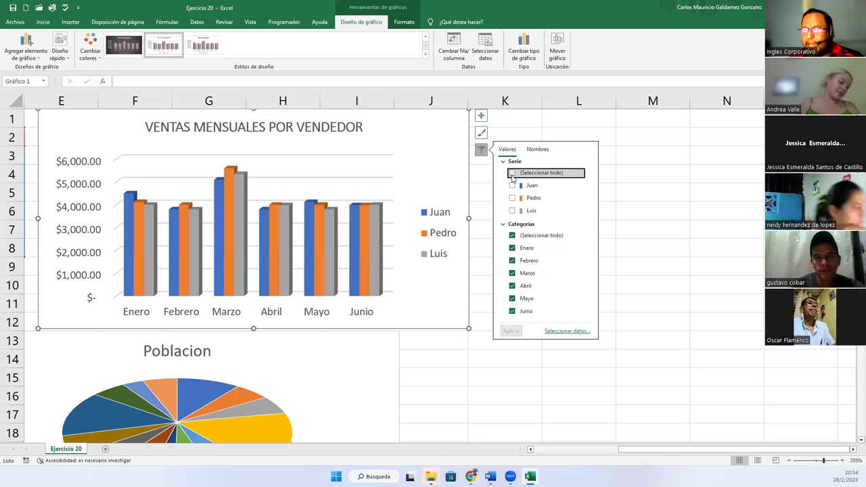
pyautogui.click(512, 185)
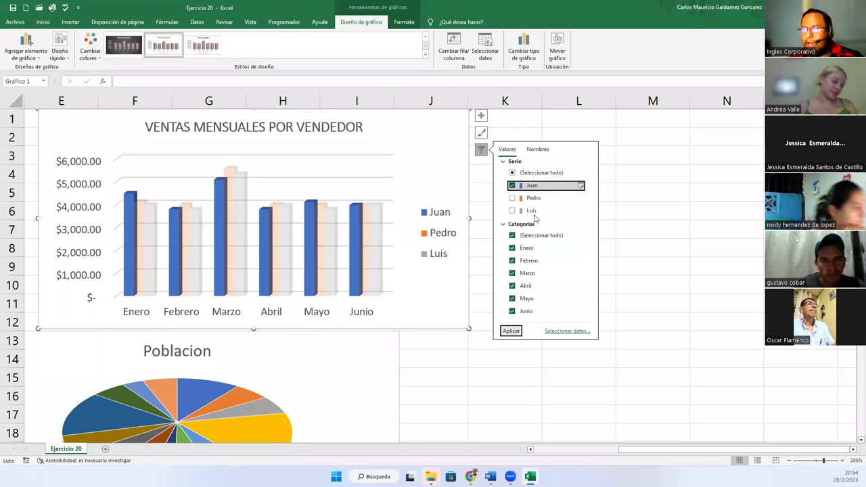
pyautogui.click(511, 330)
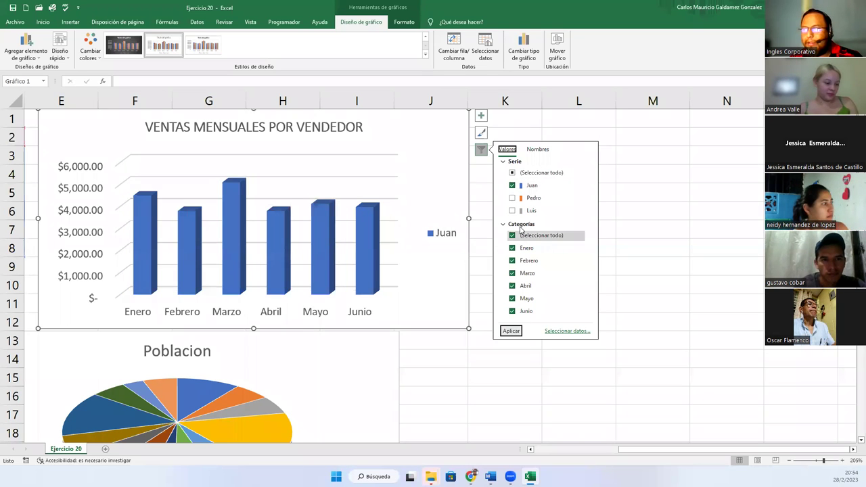
pyautogui.click(512, 198)
pyautogui.click(512, 185)
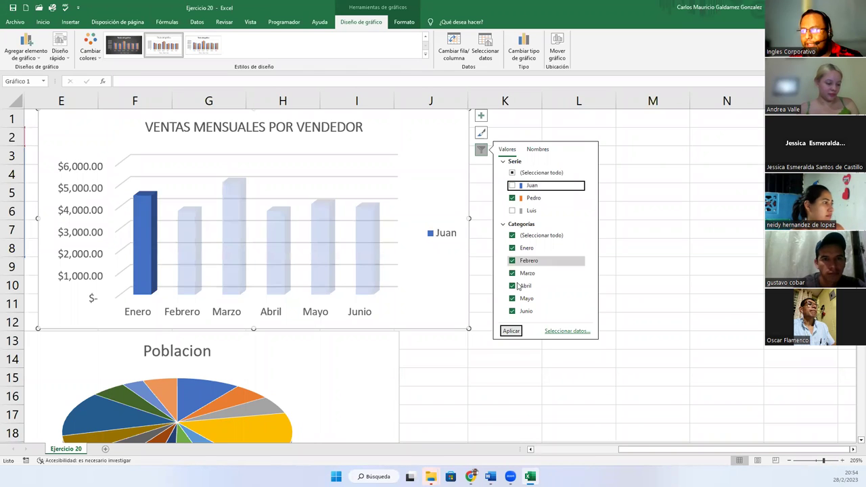
pyautogui.click(512, 331)
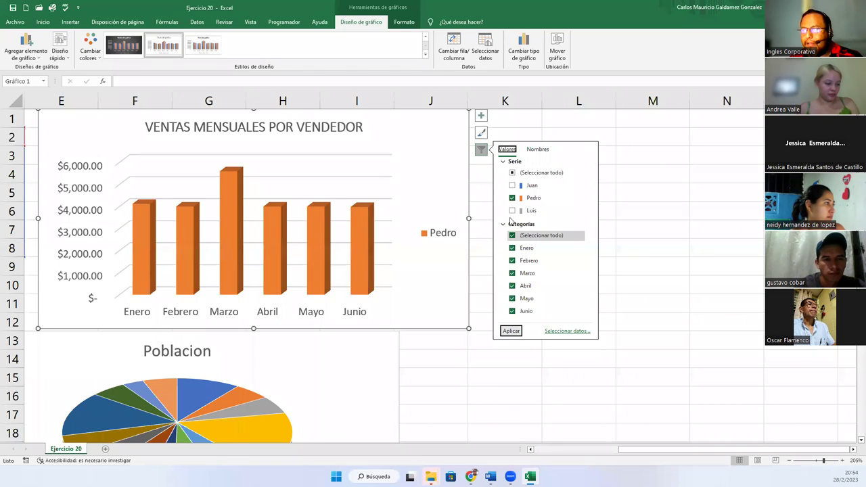
pyautogui.click(512, 211)
pyautogui.click(512, 197)
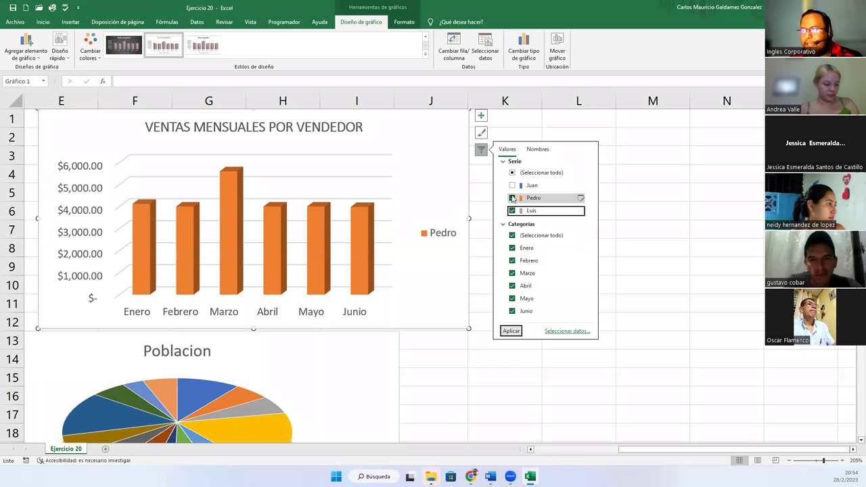
pyautogui.click(511, 331)
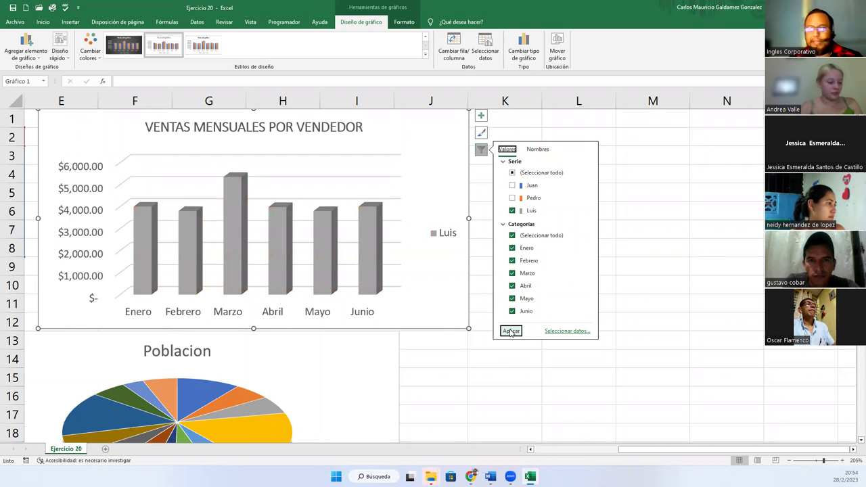
pyautogui.click(512, 198)
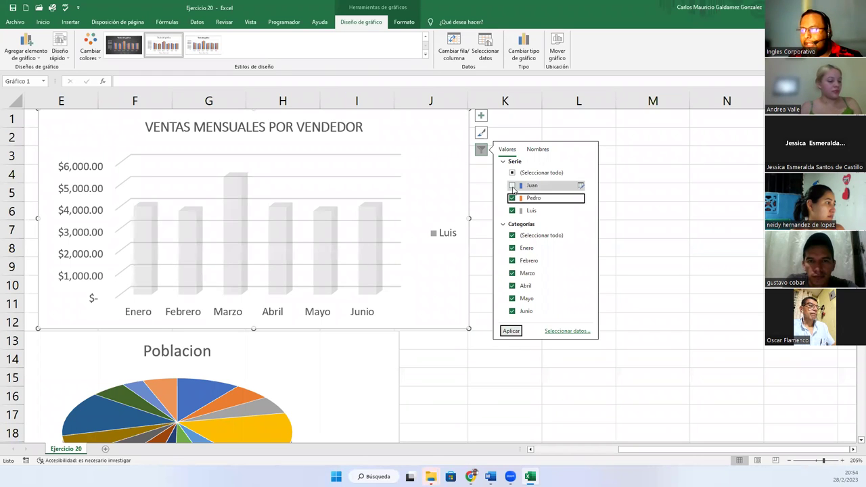
pyautogui.click(512, 185)
pyautogui.click(509, 332)
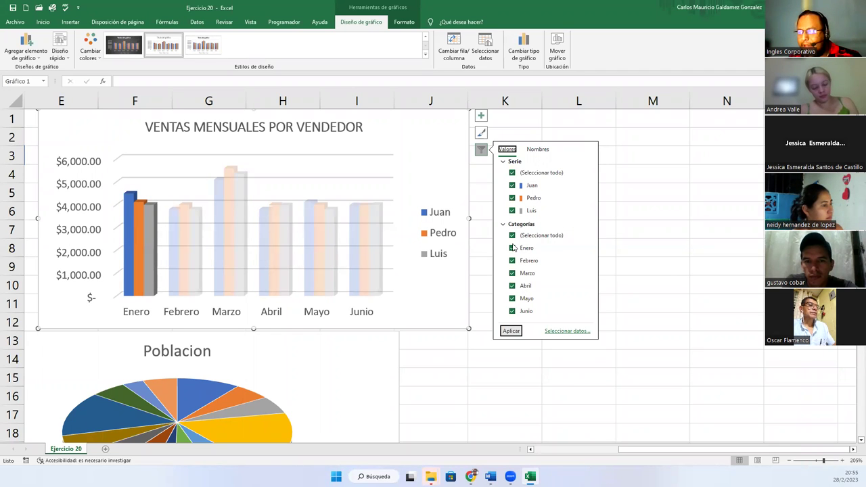
# Filter the sales chart to show only Enero through Marzo
pyautogui.click(512, 286)
pyautogui.click(512, 299)
pyautogui.click(511, 311)
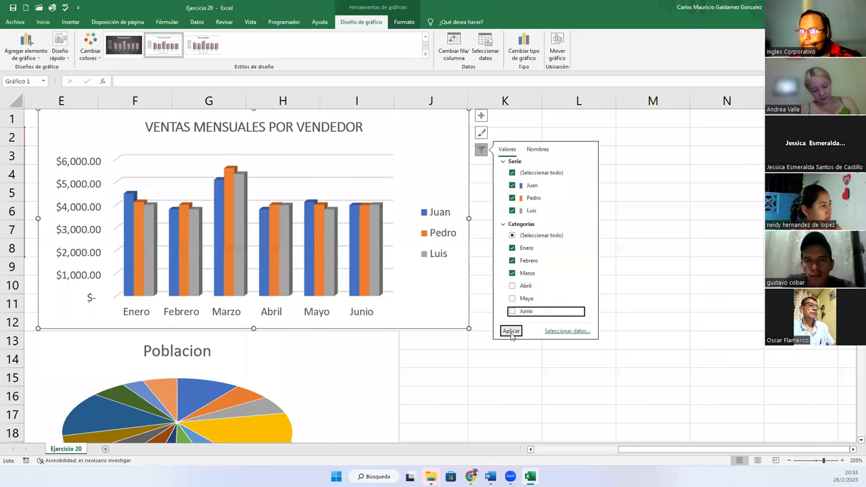
pyautogui.click(511, 331)
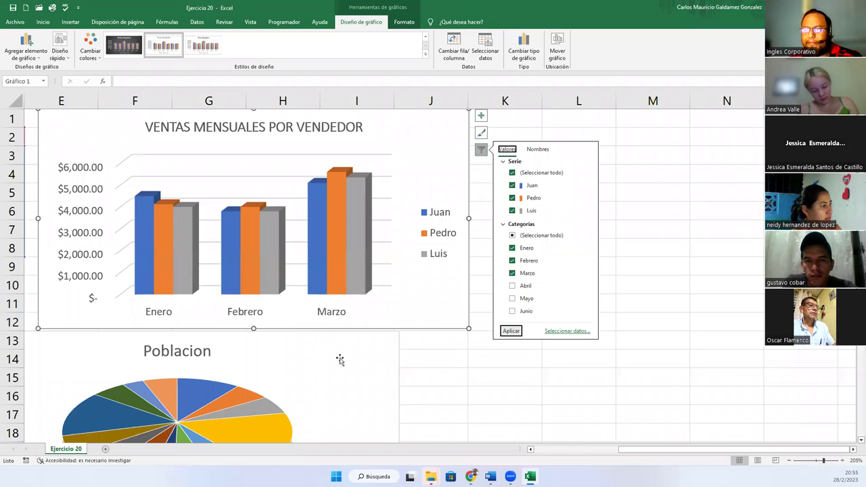
# Switch the chart filter to show only Abril, Mayo and Junio
pyautogui.click(512, 273)
pyautogui.click(512, 261)
pyautogui.click(512, 248)
pyautogui.click(512, 285)
pyautogui.click(512, 298)
pyautogui.click(512, 311)
pyautogui.click(512, 330)
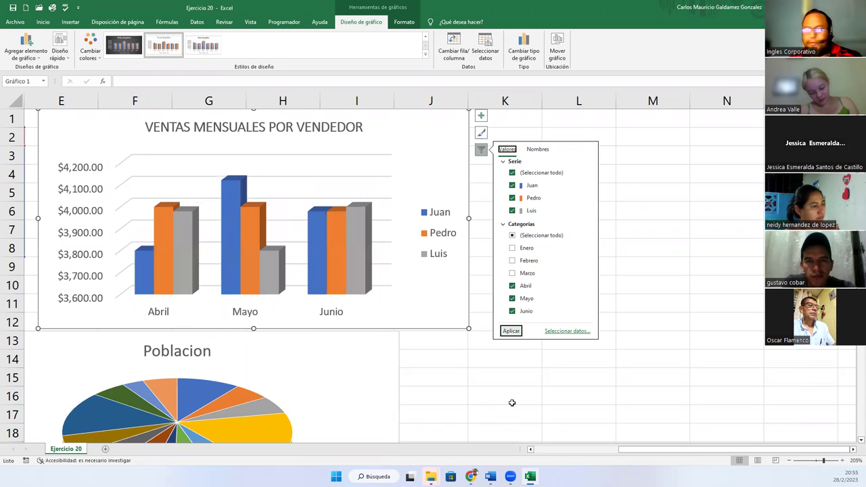
# Limit the chart to Febrero, Abril and Junio
pyautogui.click(512, 311)
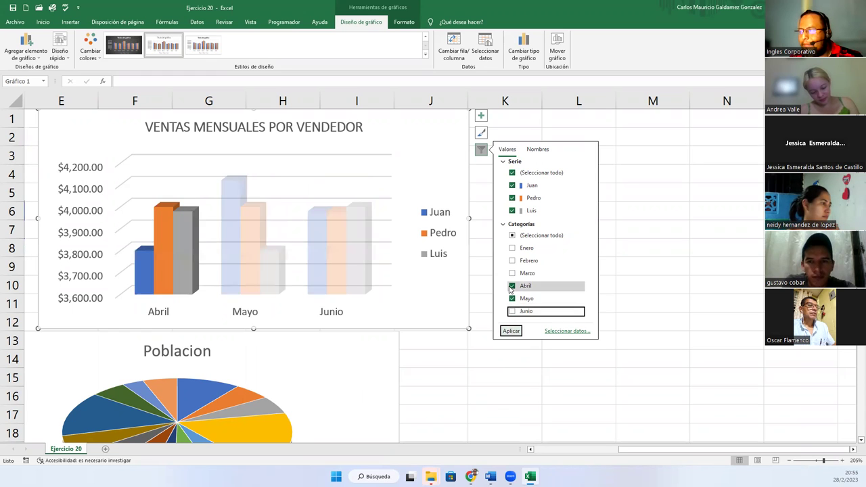
pyautogui.click(512, 285)
pyautogui.click(512, 298)
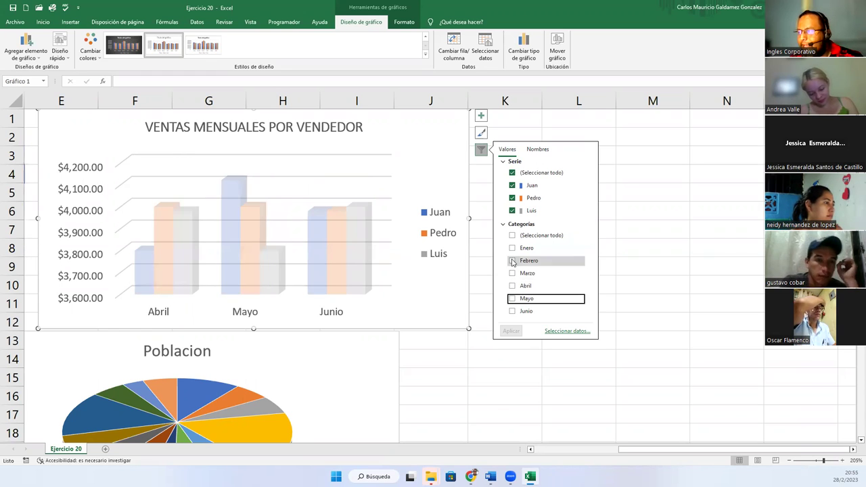
pyautogui.click(511, 260)
pyautogui.click(512, 286)
pyautogui.click(512, 311)
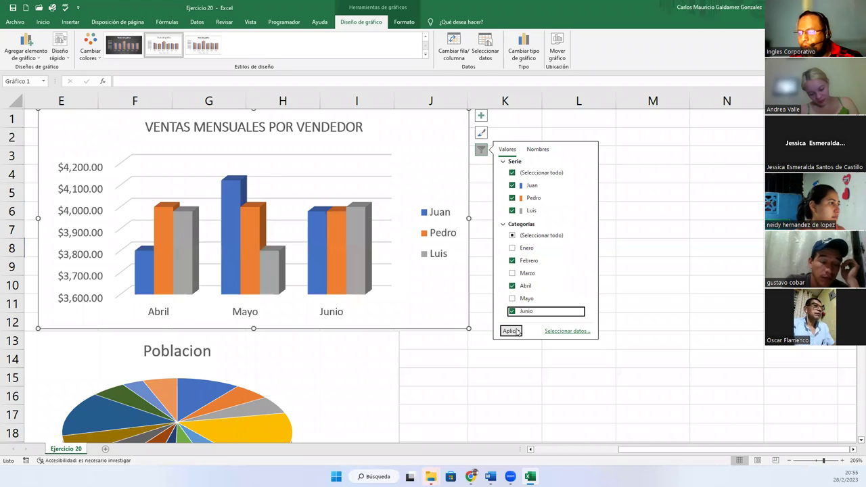
pyautogui.click(511, 331)
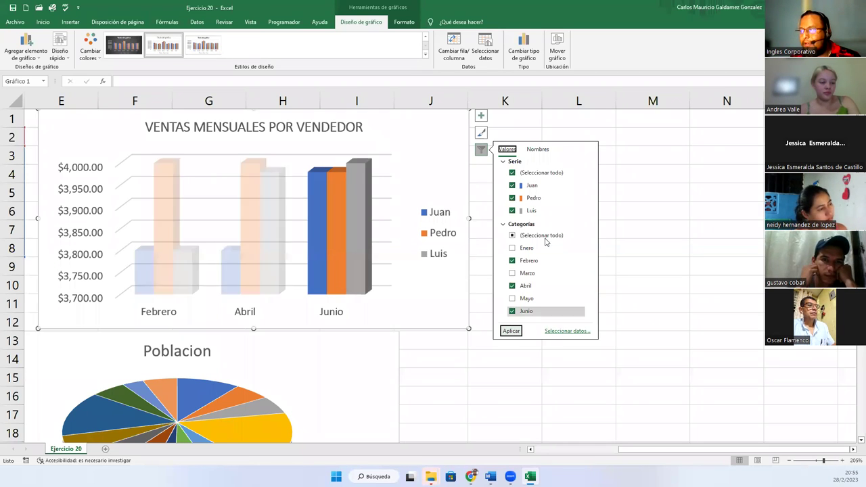
# Reselect all six months, apply, and close the chart filter
pyautogui.click(512, 236)
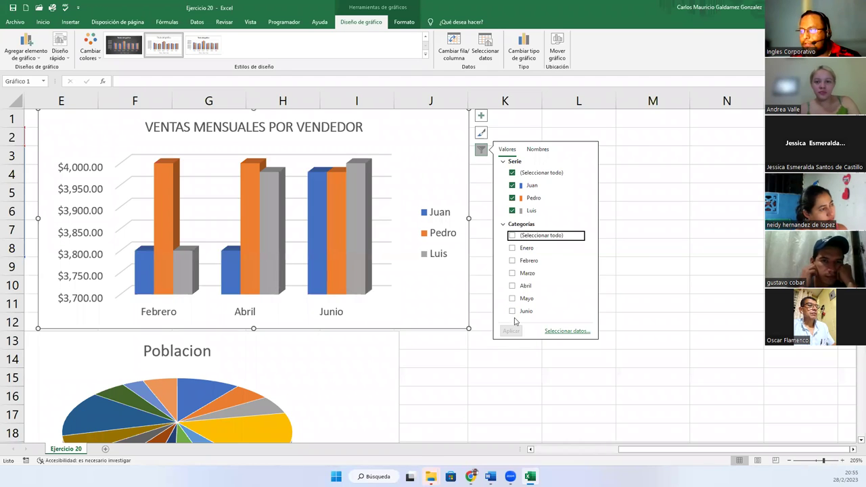
pyautogui.click(513, 236)
pyautogui.click(510, 330)
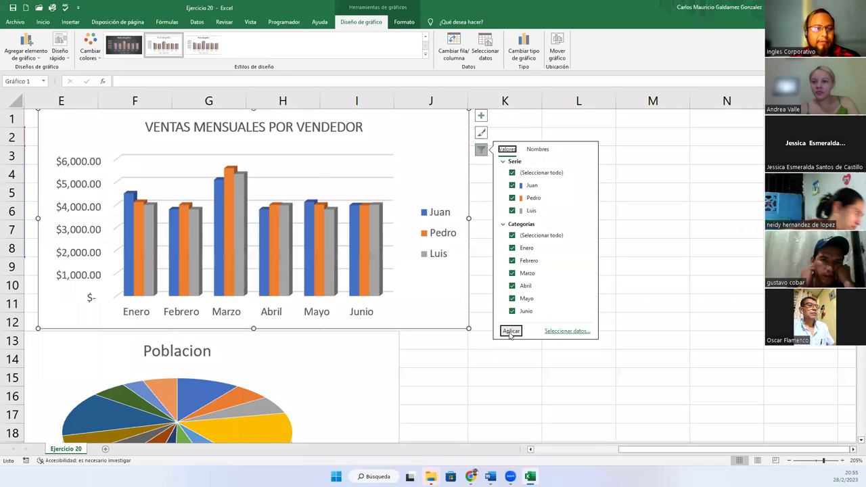
pyautogui.click(443, 306)
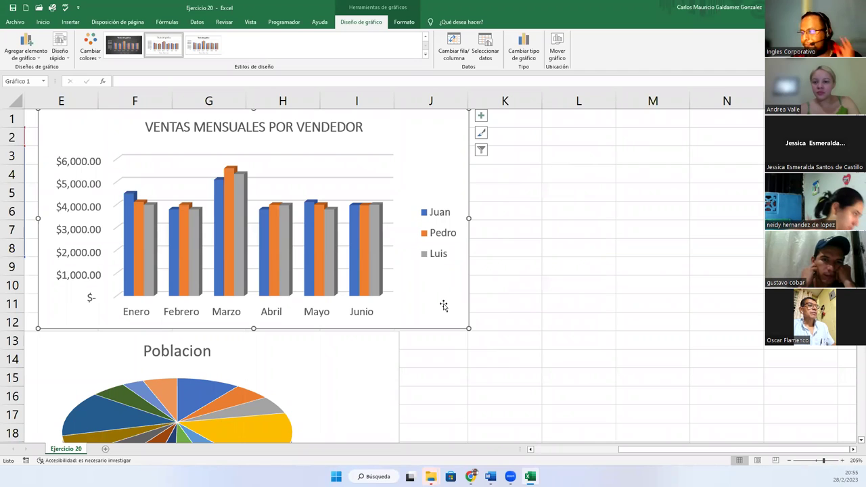
# On the Formato tab, select Juan's blue column series in the sales chart
pyautogui.click(398, 24)
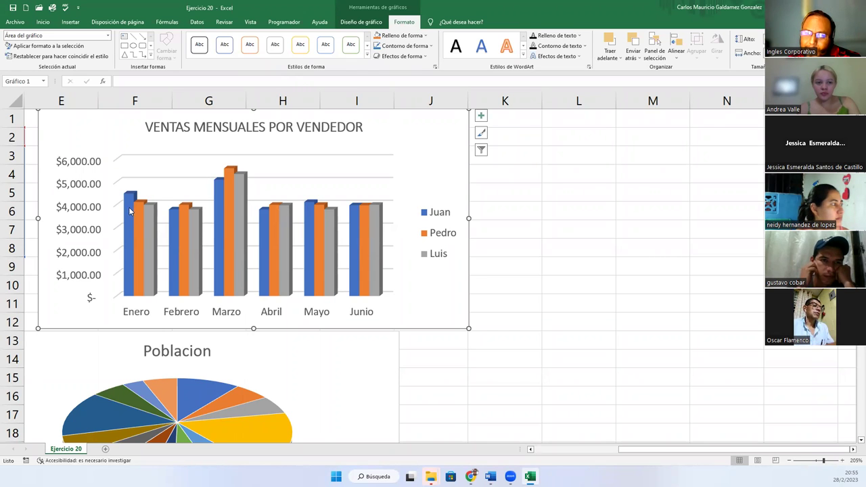
pyautogui.moveTo(127, 198)
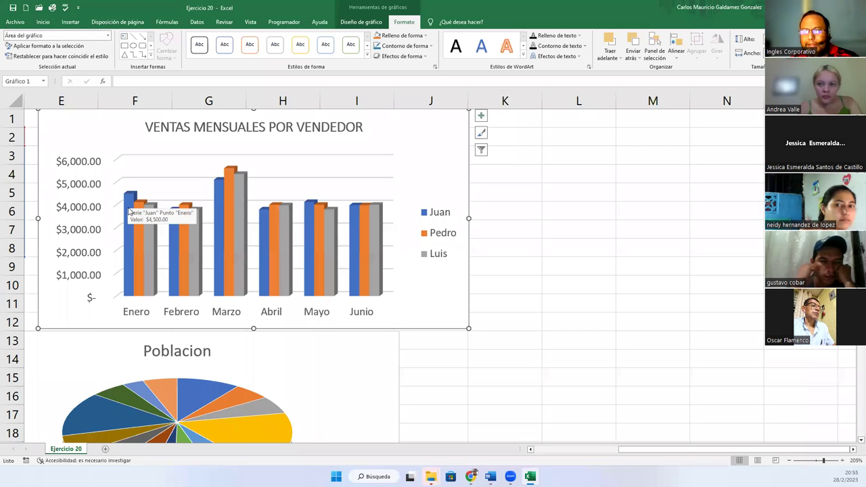
pyautogui.click(129, 211)
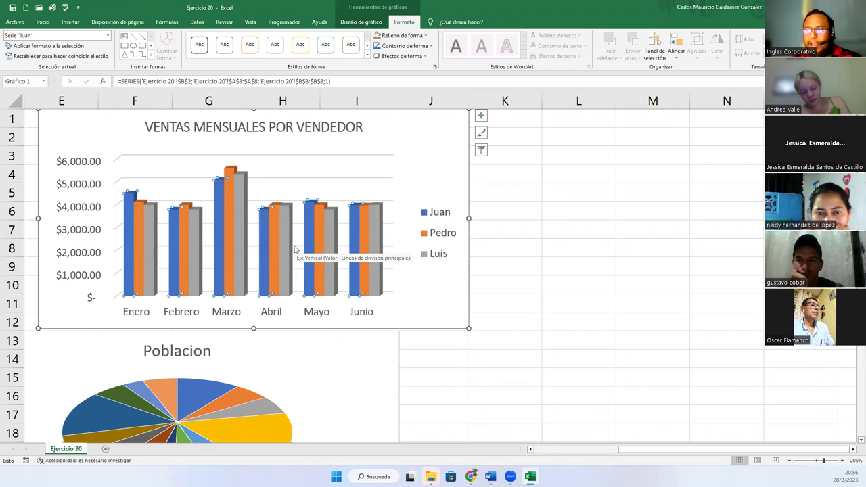
# Open Format Data Series for Juan's columns, checking the Fill and Effects settings
pyautogui.doubleClick(126, 218)
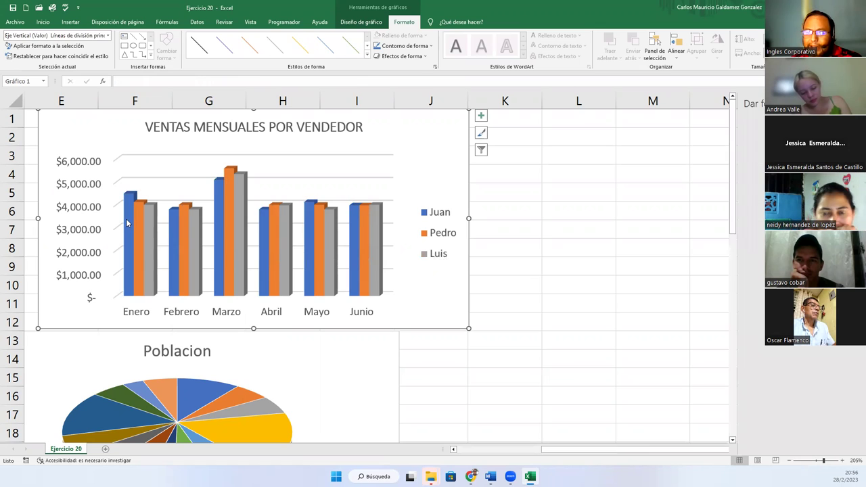
pyautogui.click(127, 265)
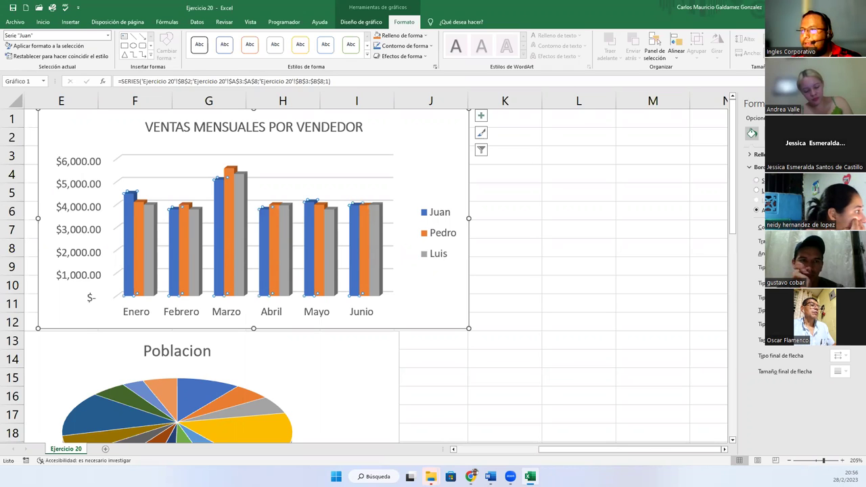
pyautogui.click(755, 155)
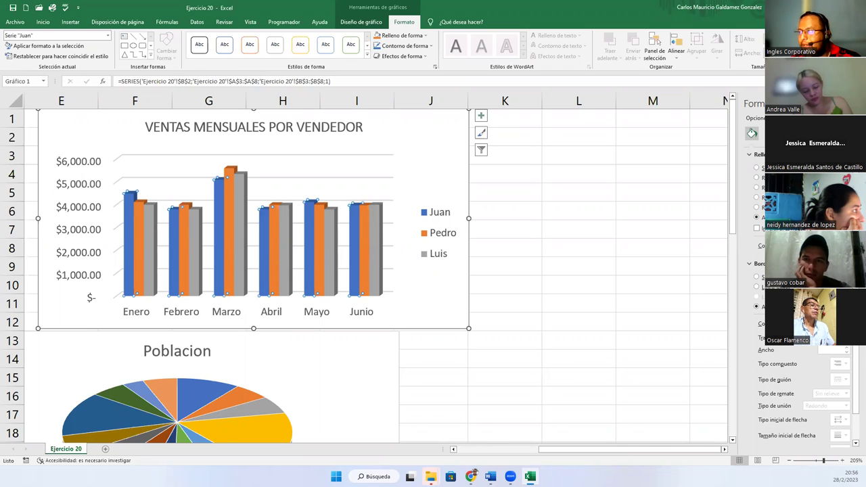
pyautogui.click(750, 154)
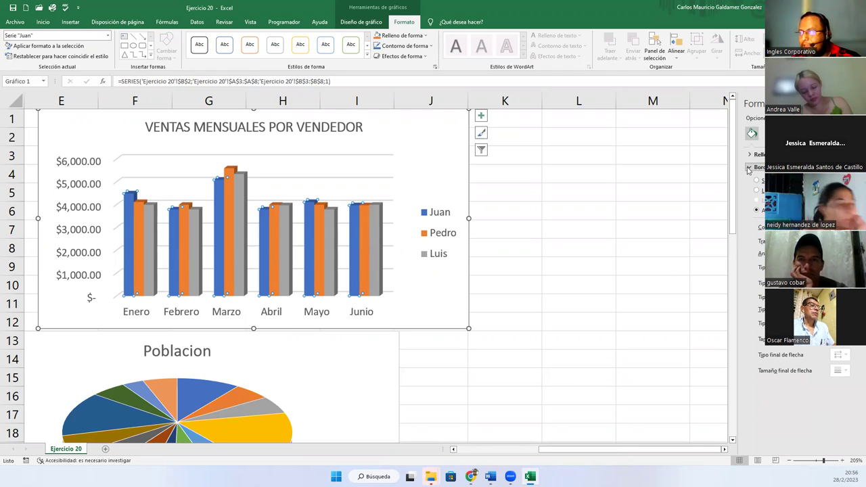
pyautogui.click(769, 133)
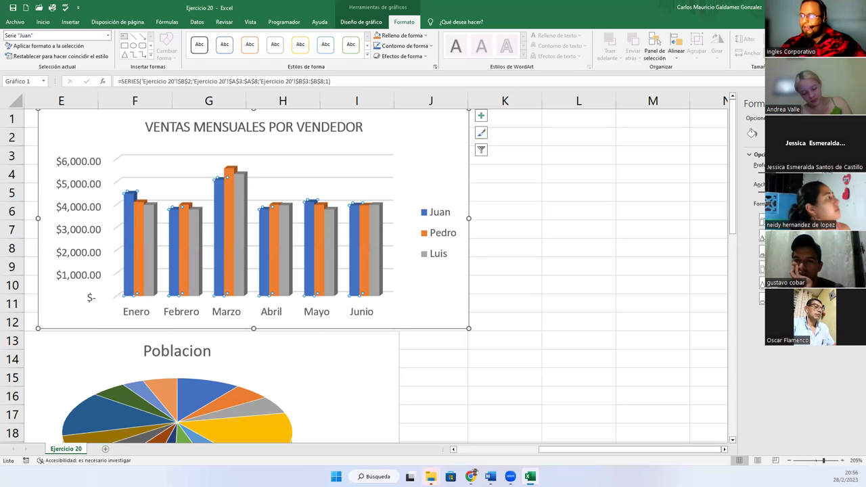
# Try pyramid, cylinder, full cone and truncated cone shapes on Juan's columns, settling on cylinder
pyautogui.click(762, 237)
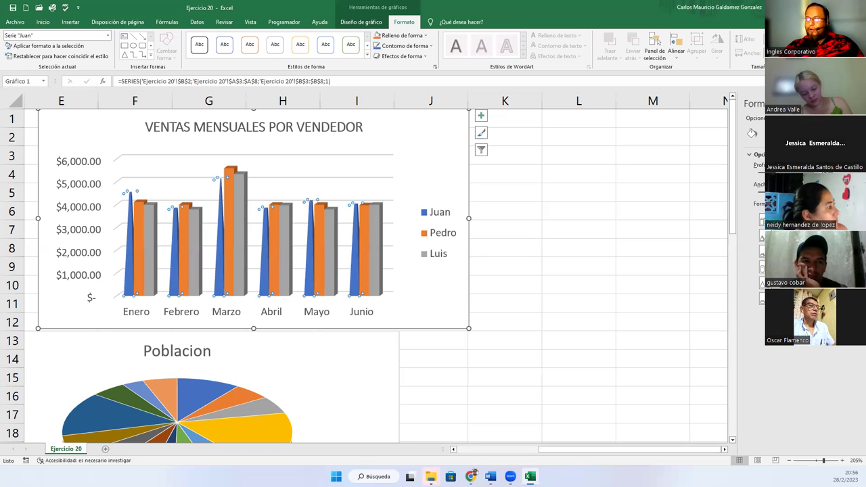
pyautogui.click(762, 268)
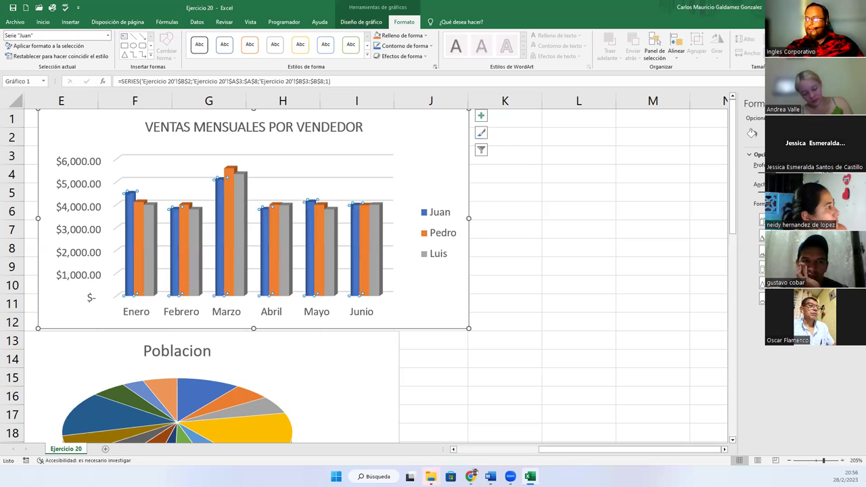
pyautogui.click(763, 284)
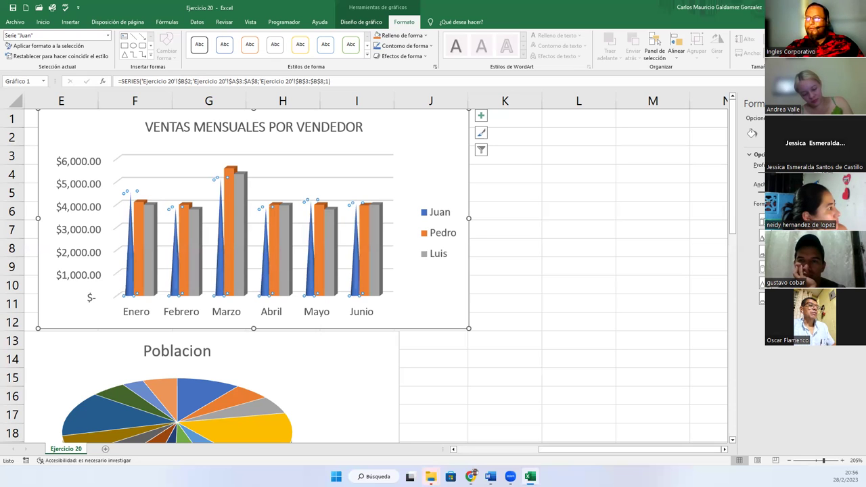
pyautogui.click(762, 300)
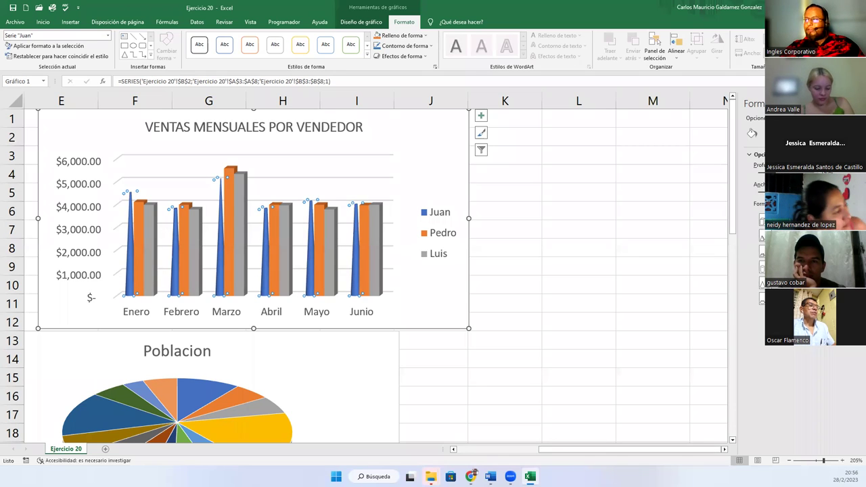
pyautogui.click(762, 268)
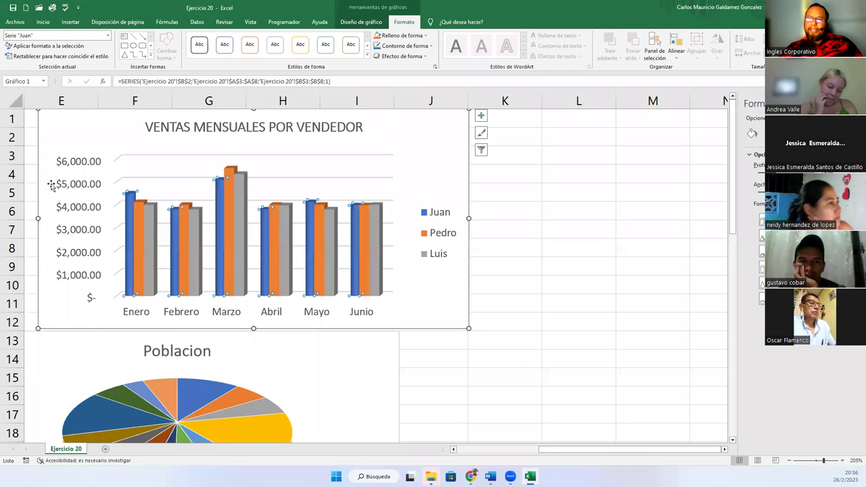
# Make Pedro's and Luis's columns cylinders to match Juan's
pyautogui.click(139, 216)
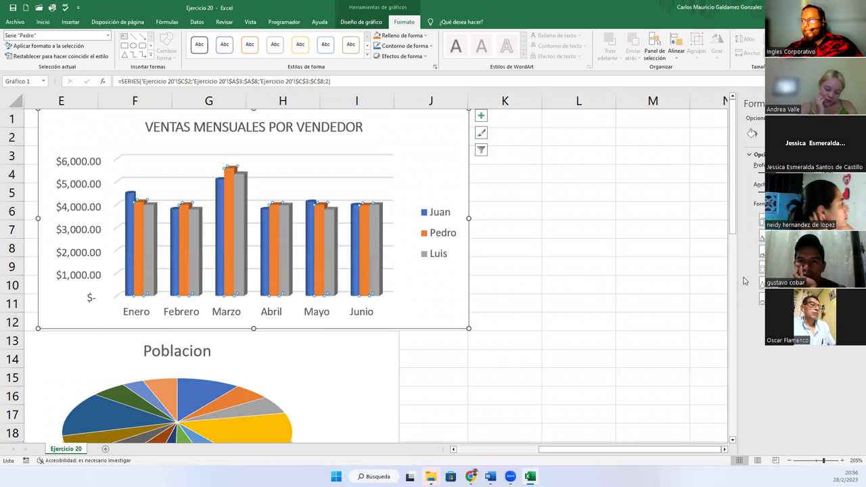
pyautogui.click(762, 269)
pyautogui.click(153, 219)
pyautogui.click(762, 268)
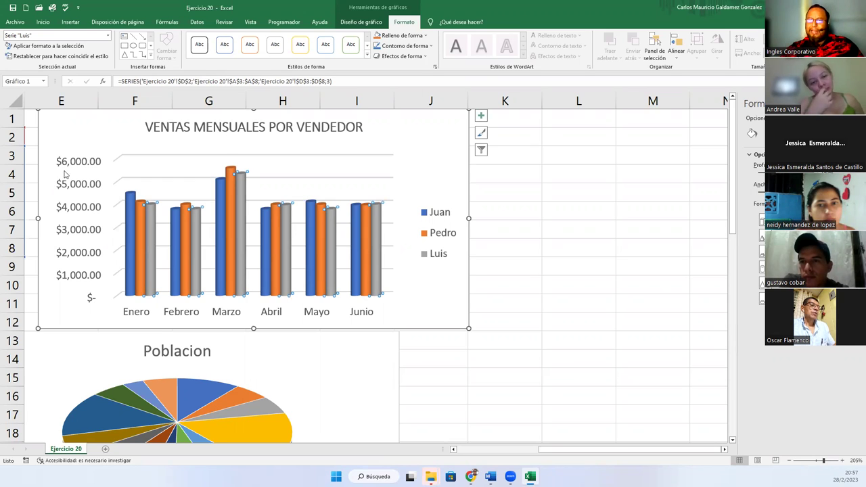
# Switch Juan's columns to Full Cone and select Pedro's and Luis's series for reshaping
pyautogui.click(129, 200)
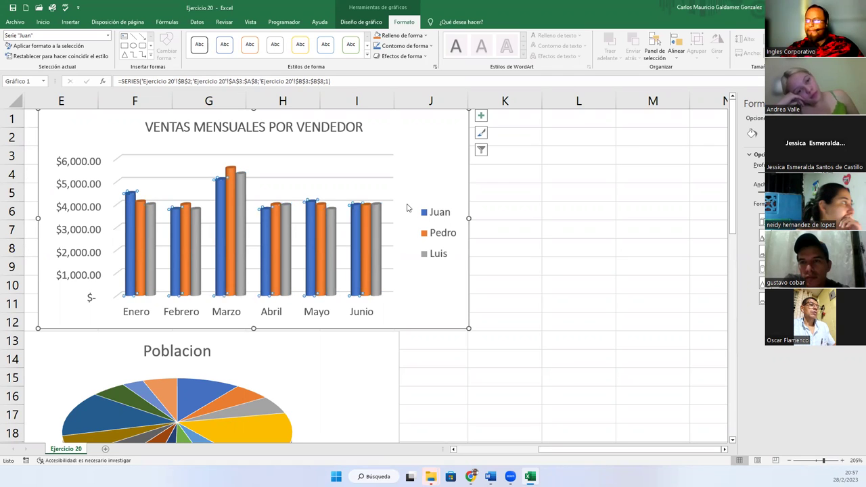
pyautogui.click(761, 283)
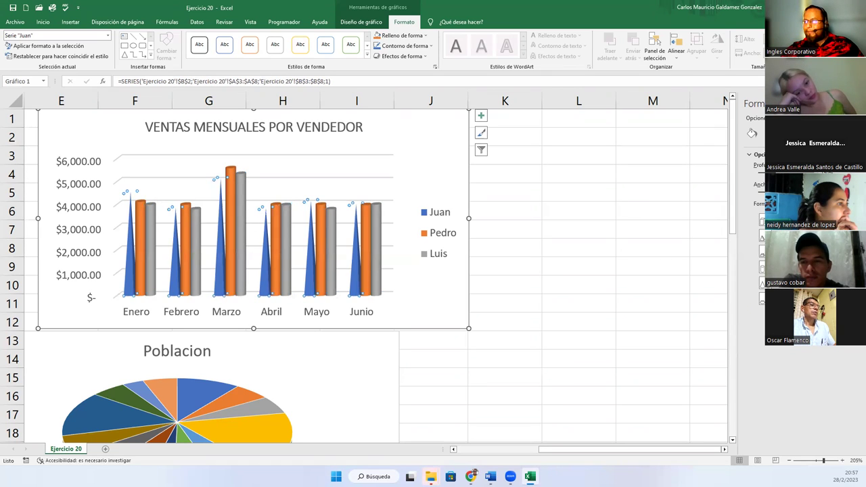
pyautogui.click(141, 230)
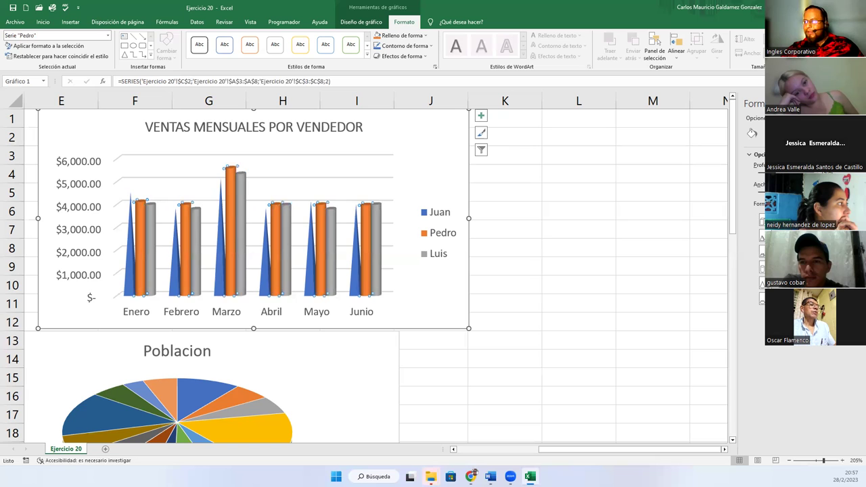
pyautogui.click(149, 230)
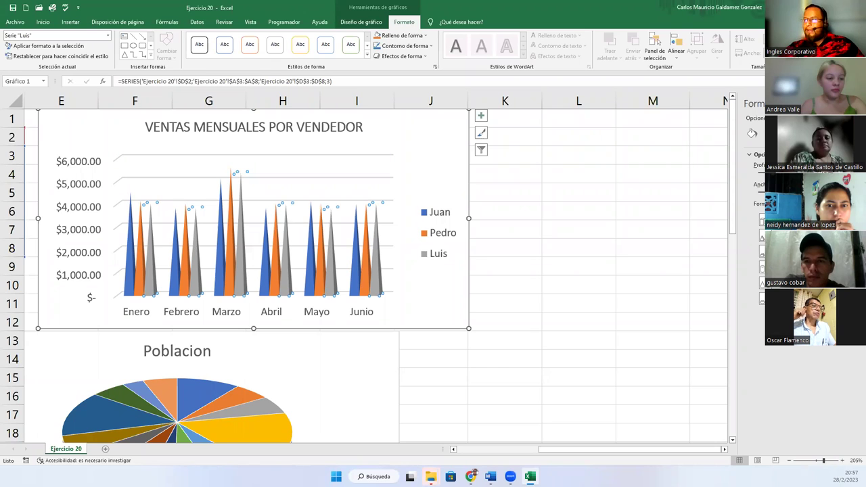
# Explore Juan's Glow, 3-D Format and Soft Edges effects, then close the preset gallery
pyautogui.click(771, 134)
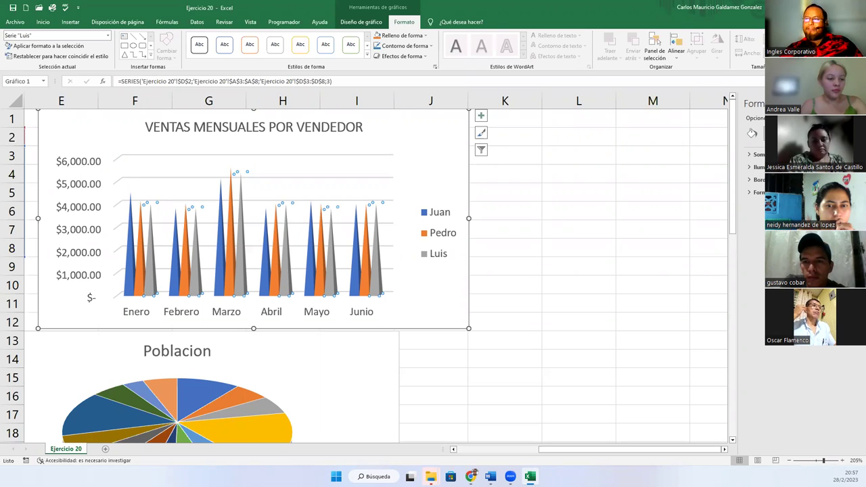
pyautogui.click(748, 167)
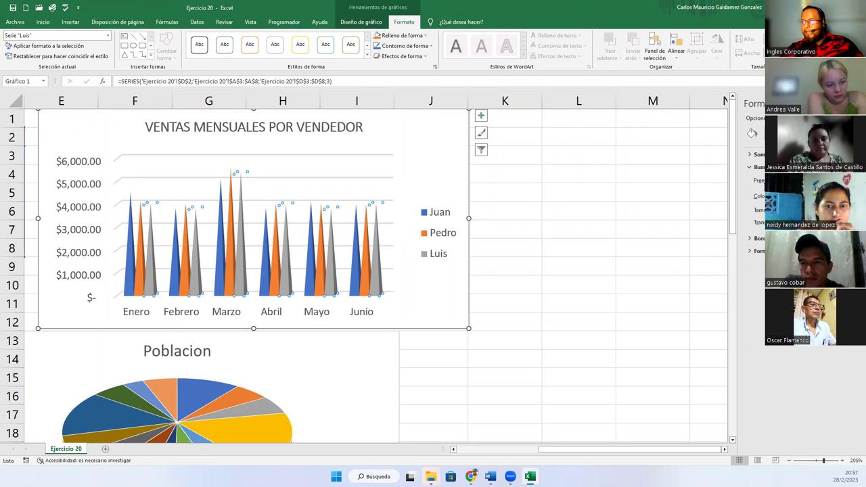
pyautogui.click(131, 238)
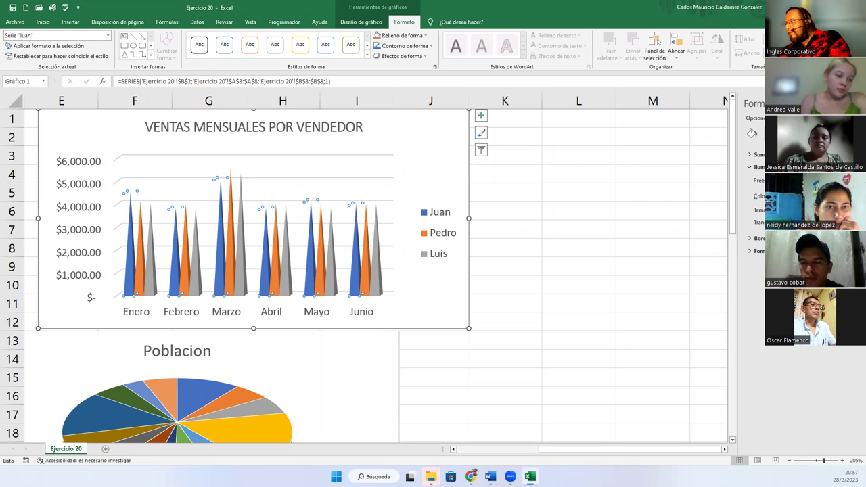
pyautogui.click(749, 166)
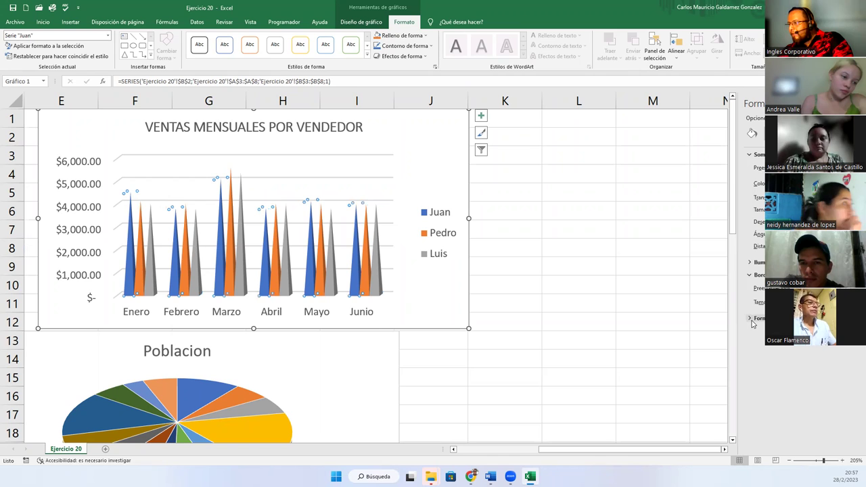
pyautogui.click(749, 319)
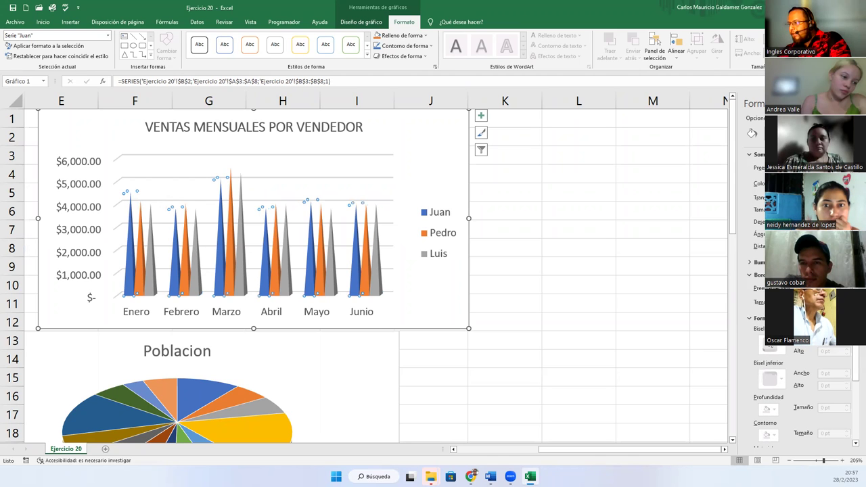
pyautogui.click(749, 318)
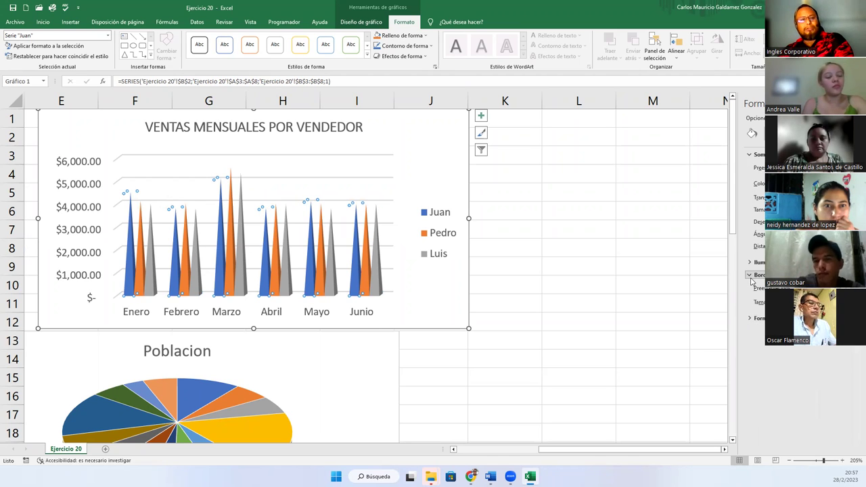
pyautogui.click(749, 275)
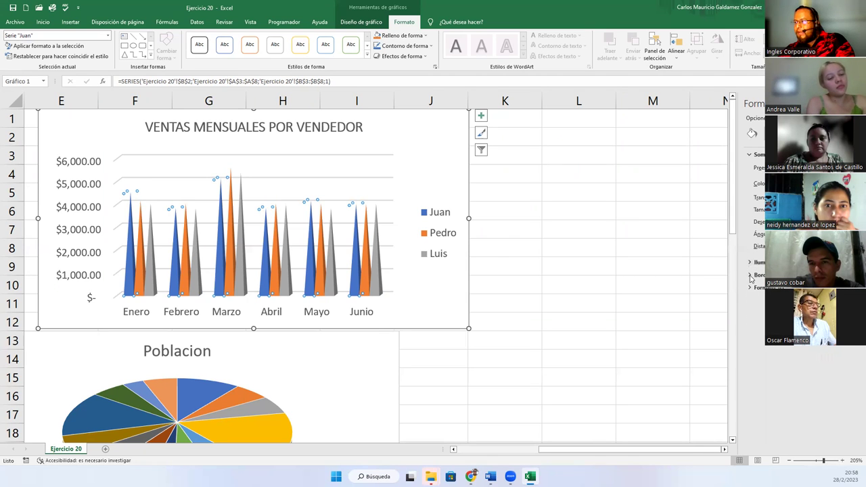
pyautogui.click(751, 275)
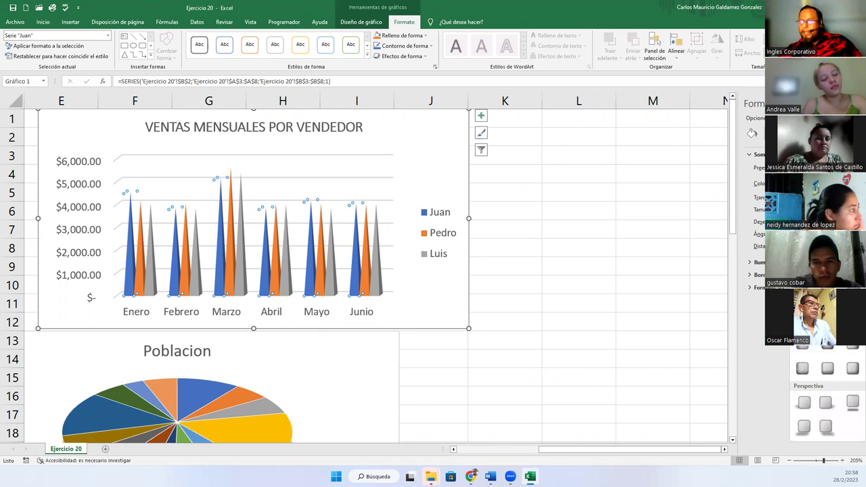
pyautogui.press('Escape')
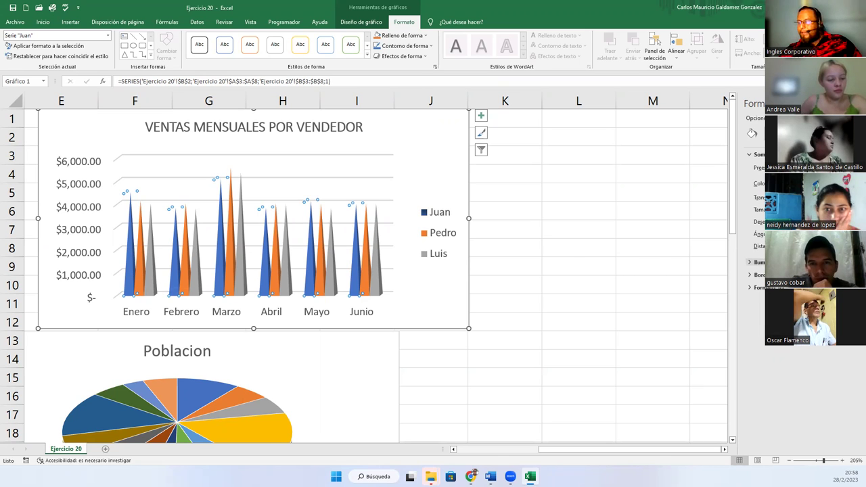
# Enlarge the sales chart to column M, row 18 and move the Poblacion pie chart below it
pyautogui.moveTo(473, 333); pyautogui.dragTo(636, 424)
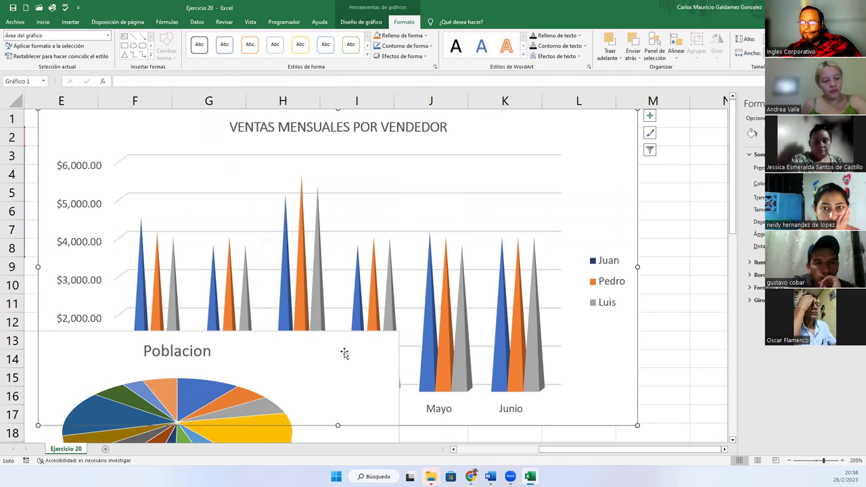
pyautogui.scroll(-1, 348, 406)
pyautogui.click(368, 365)
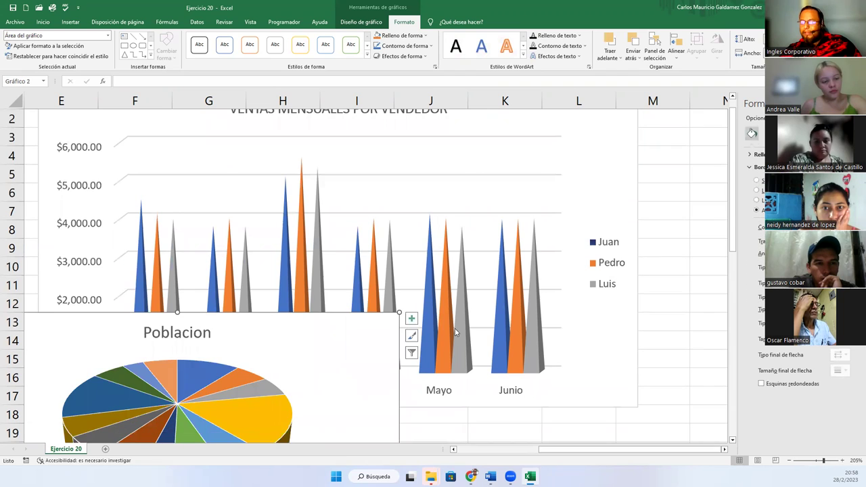
pyautogui.moveTo(386, 326); pyautogui.dragTo(390, 424)
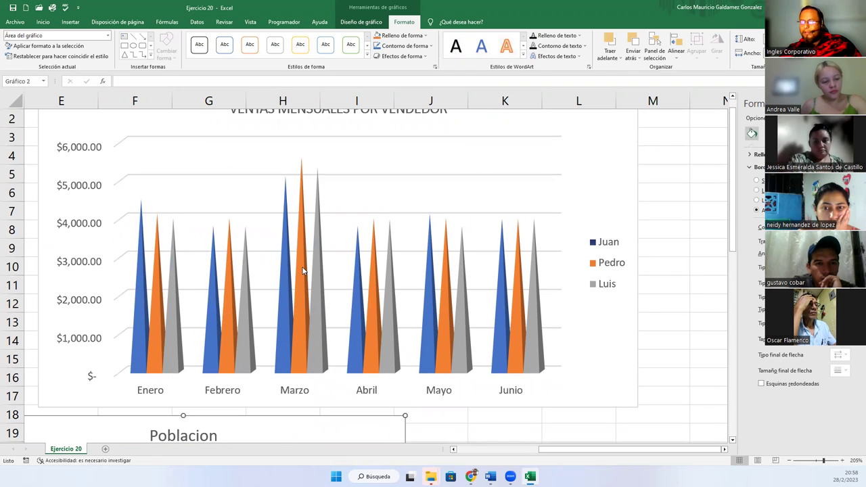
# Try perspective shadow presets on Juan's cones, then select the whole chart area
pyautogui.click(138, 292)
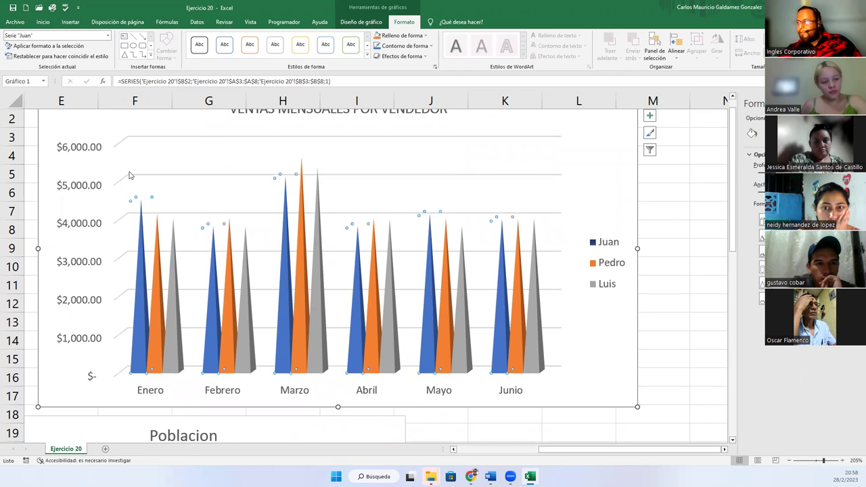
pyautogui.click(771, 133)
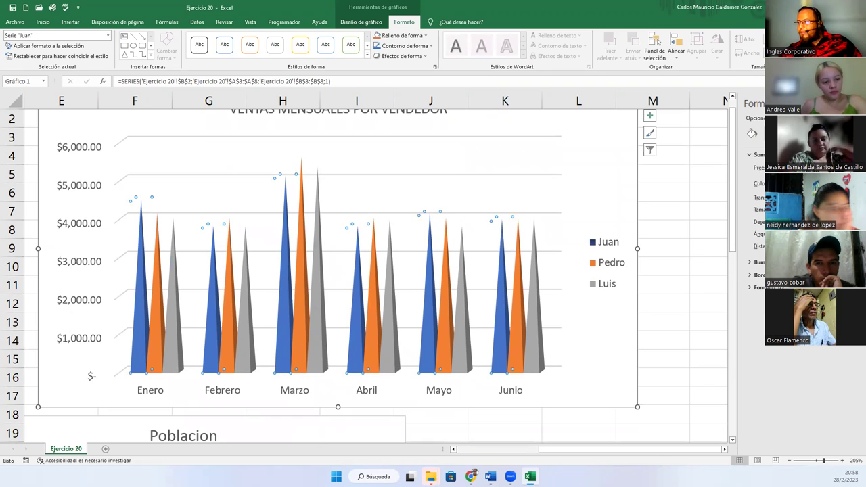
pyautogui.click(848, 168)
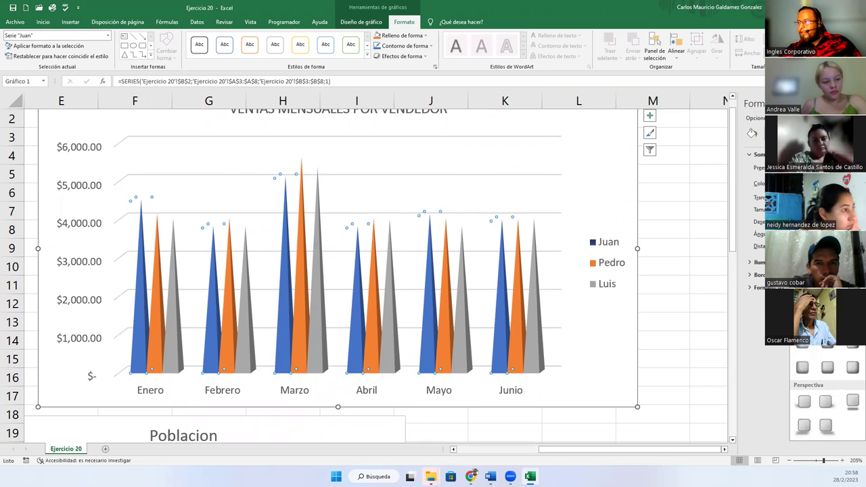
pyautogui.click(829, 376)
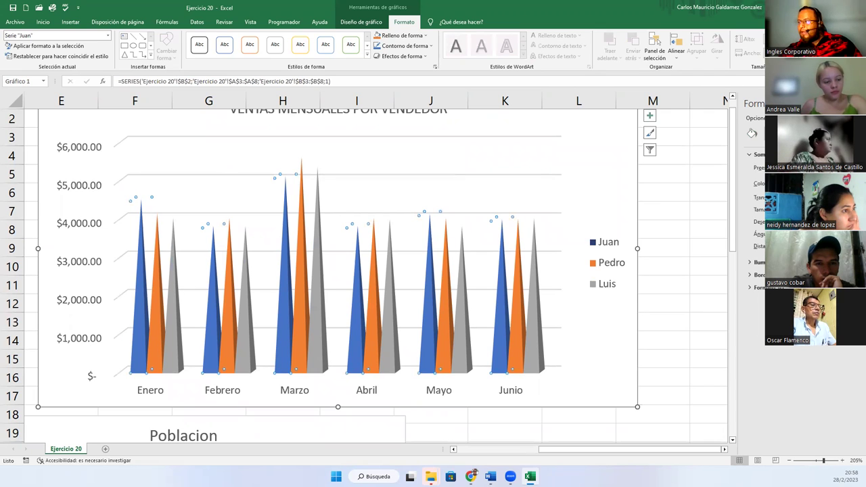
pyautogui.click(848, 162)
pyautogui.click(853, 405)
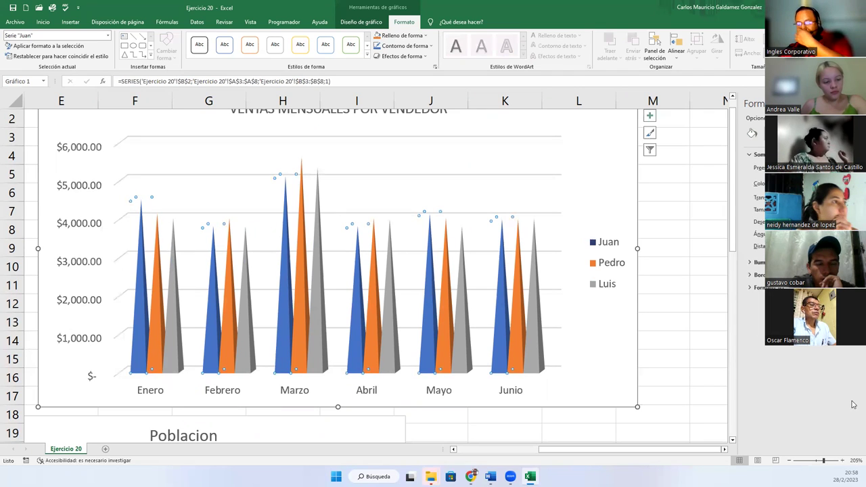
pyautogui.moveTo(534, 300)
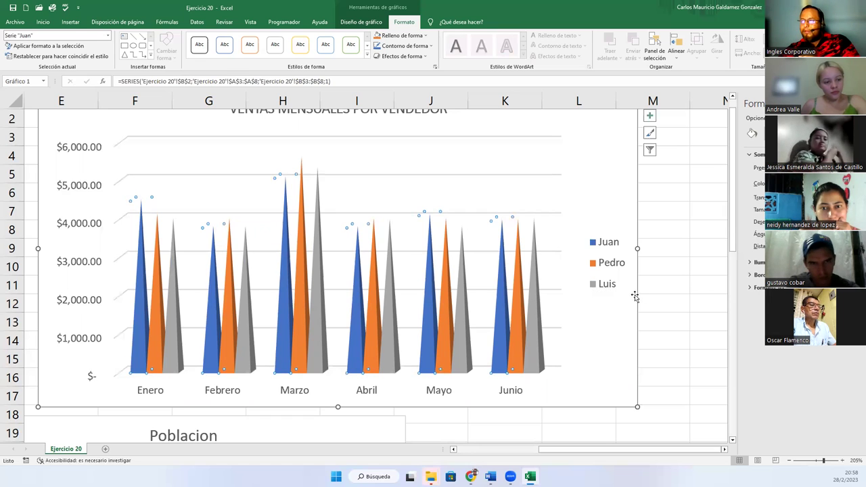
pyautogui.click(593, 338)
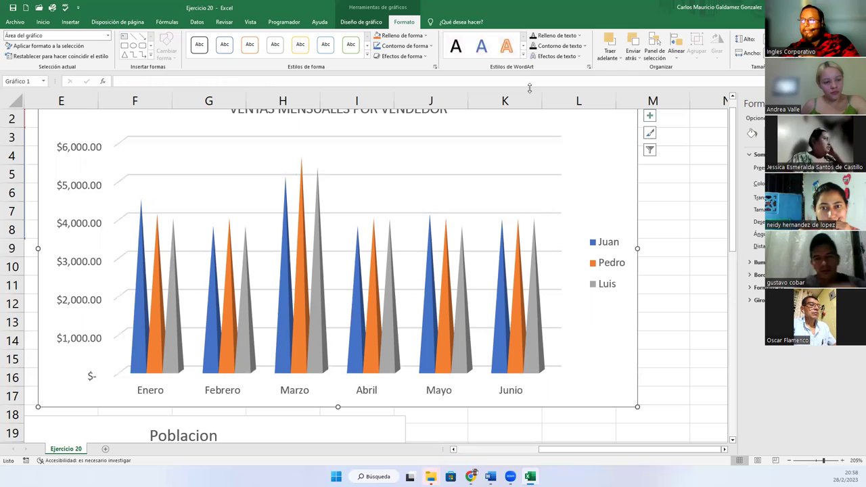
pyautogui.click(360, 22)
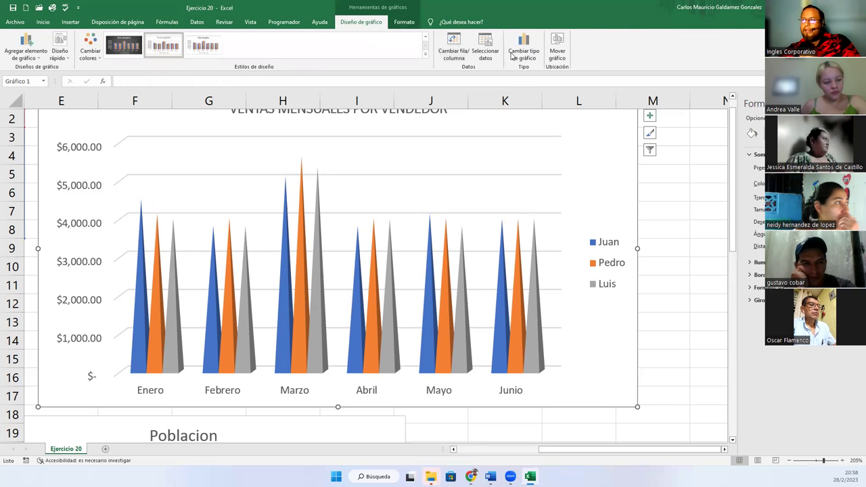
# Change the chart type to Clustered Column and apply a Perspective shadow to Juan's bars
pyautogui.click(513, 58)
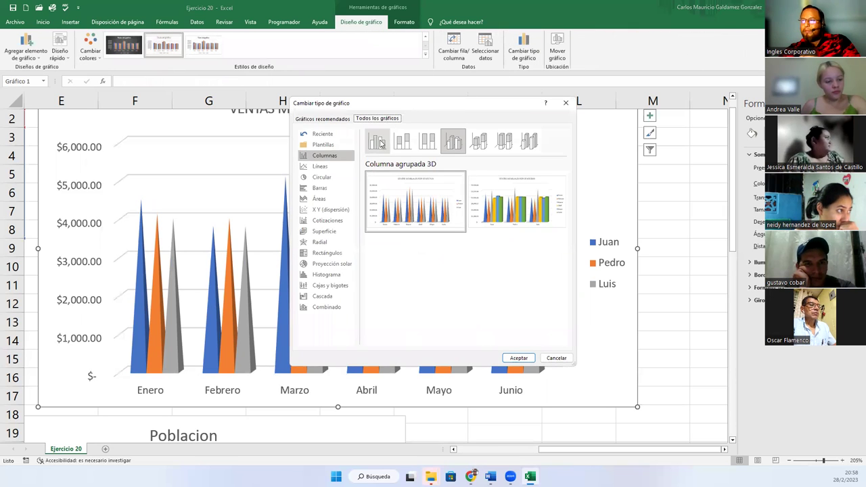
pyautogui.click(511, 357)
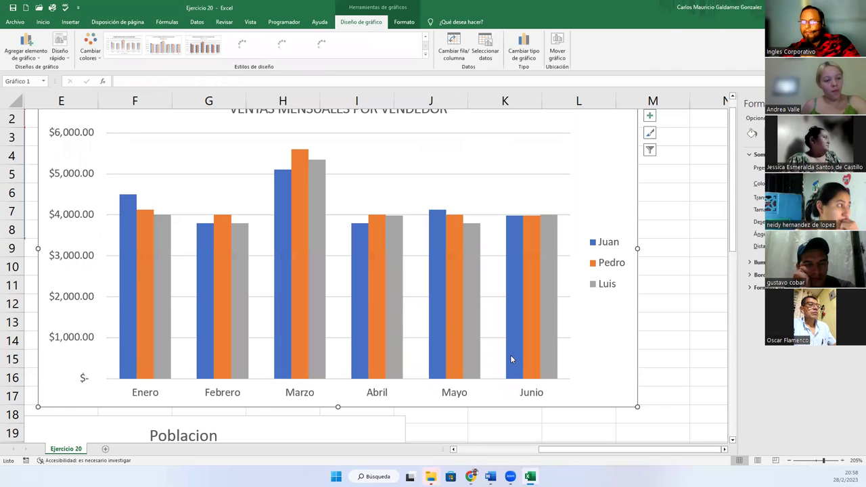
pyautogui.click(127, 271)
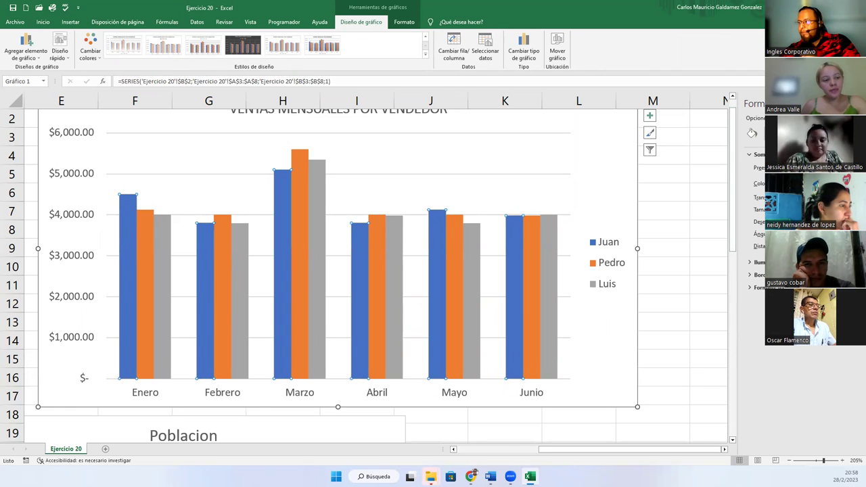
pyautogui.click(811, 168)
pyautogui.click(852, 401)
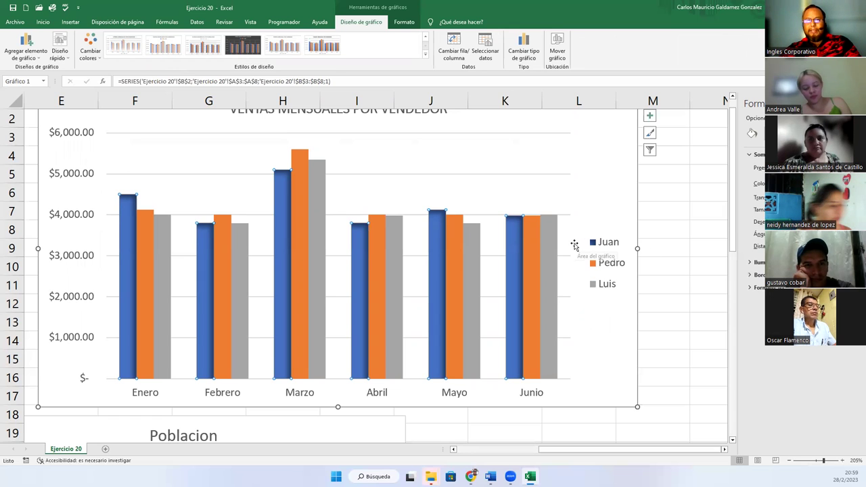
# Add series glows by colour: purple for Juan, yellow for Pedro, green for Luis
pyautogui.click(752, 262)
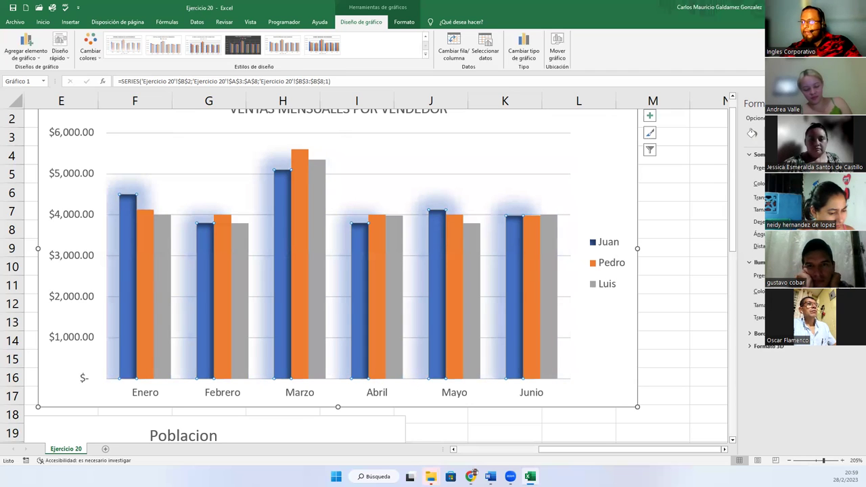
pyautogui.click(838, 291)
pyautogui.click(853, 364)
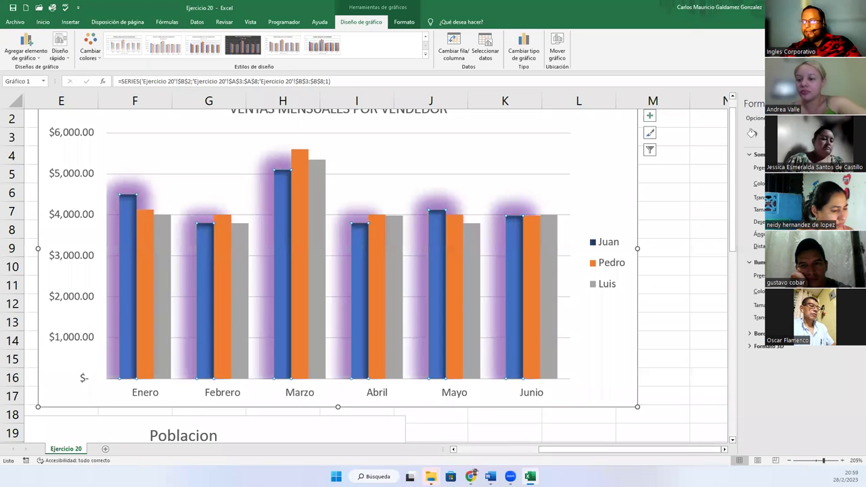
pyautogui.click(143, 237)
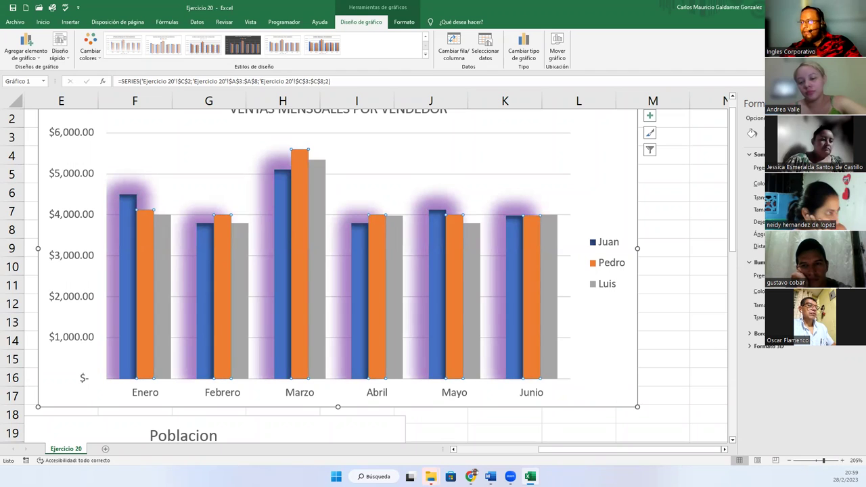
pyautogui.click(849, 276)
pyautogui.click(802, 392)
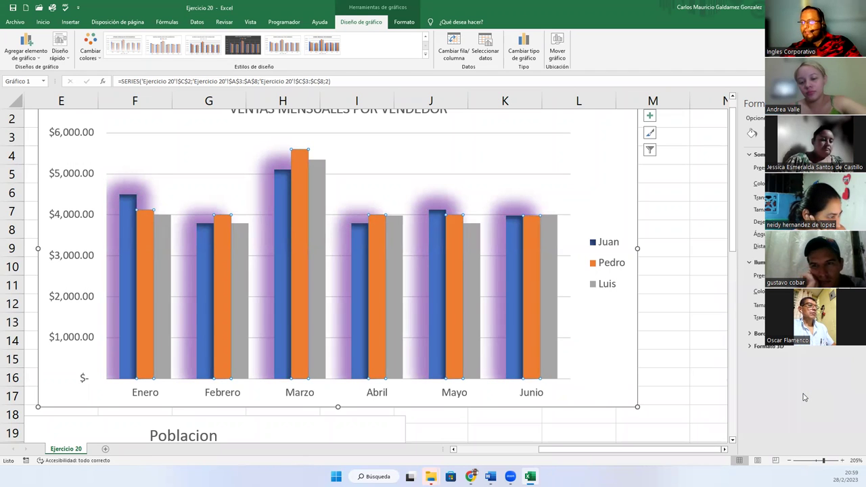
pyautogui.click(169, 235)
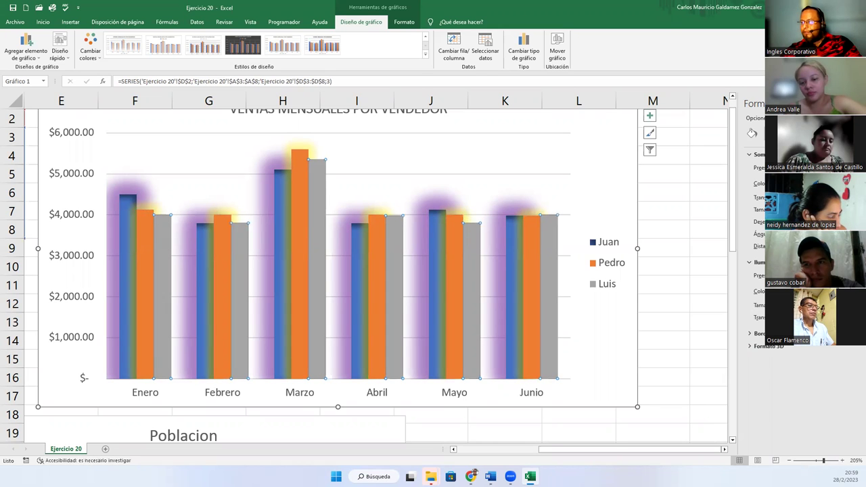
pyautogui.click(849, 276)
pyautogui.click(852, 391)
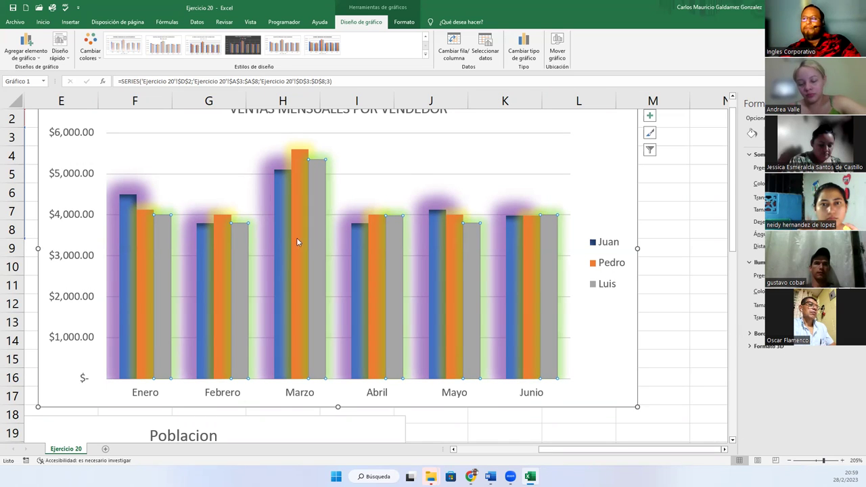
pyautogui.click(404, 23)
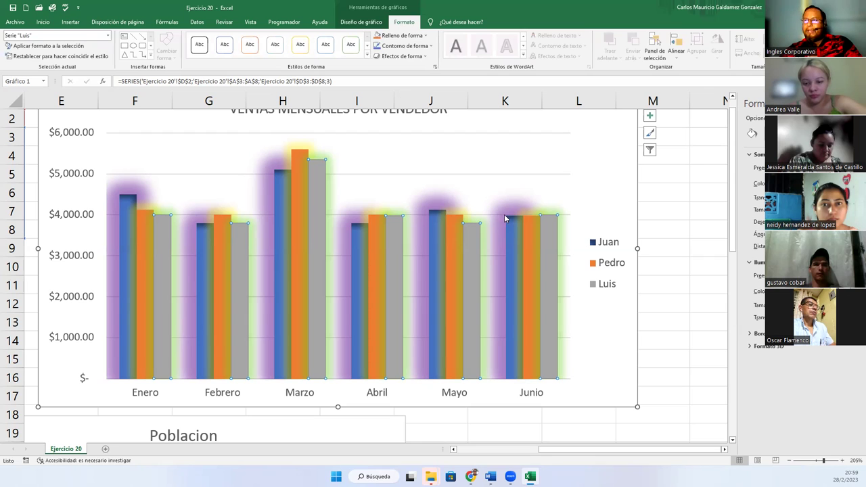
# Style the horizontal-axis month labels as yellow, then light-blue WordArt
pyautogui.click(215, 398)
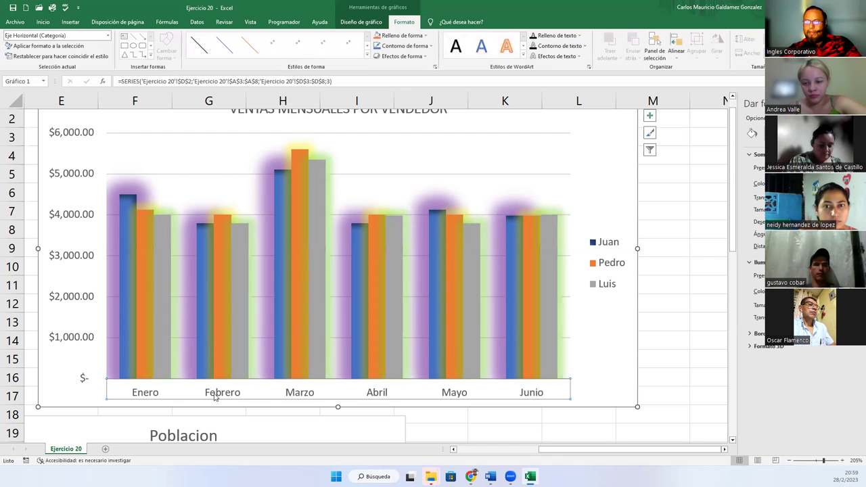
pyautogui.click(523, 57)
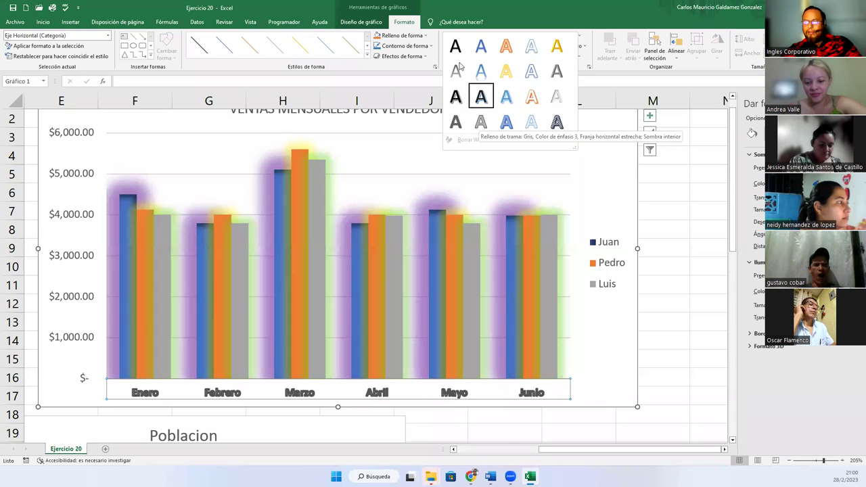
pyautogui.click(505, 70)
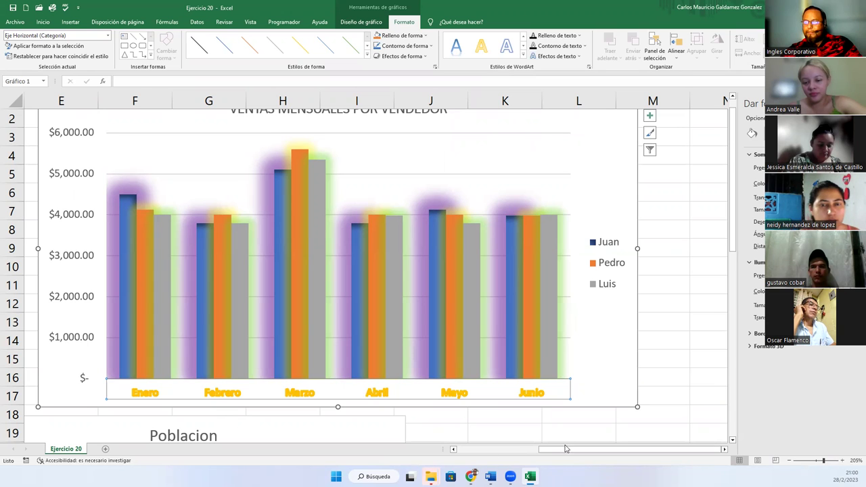
pyautogui.moveTo(565, 448); pyautogui.dragTo(537, 449)
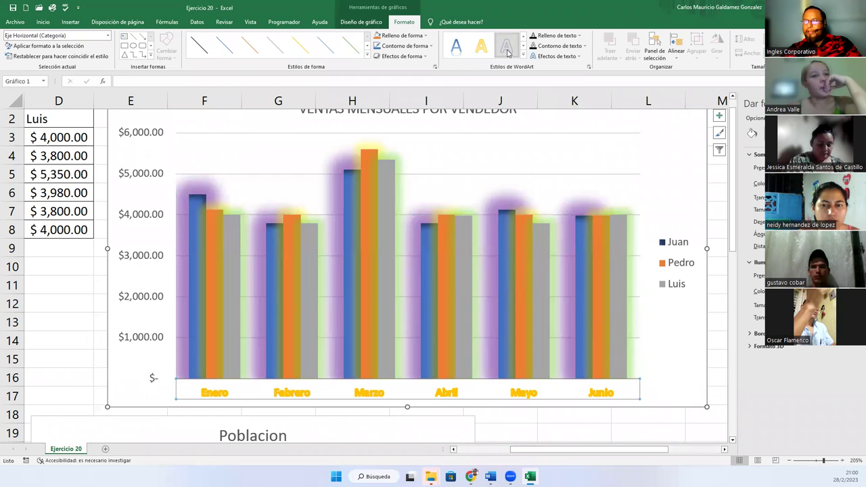
pyautogui.click(454, 55)
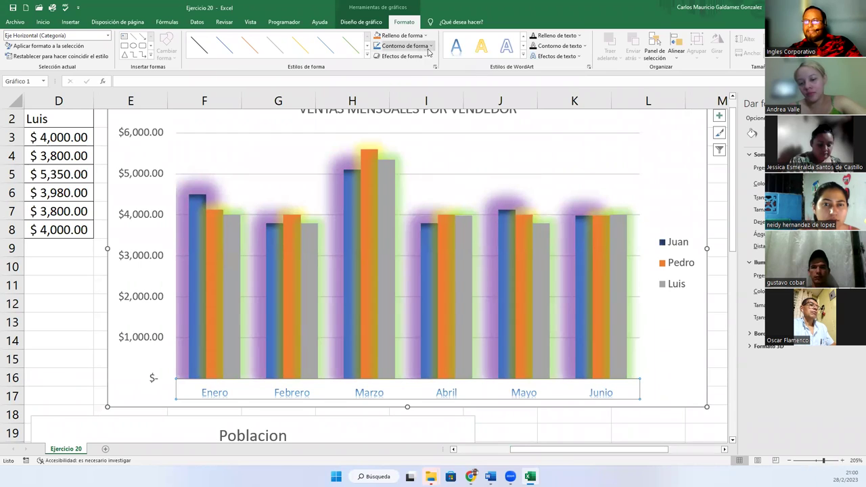
# Check the axis Shape Outline options without changes, then undo the label styling and glows
pyautogui.click(428, 48)
pyautogui.moveTo(447, 161)
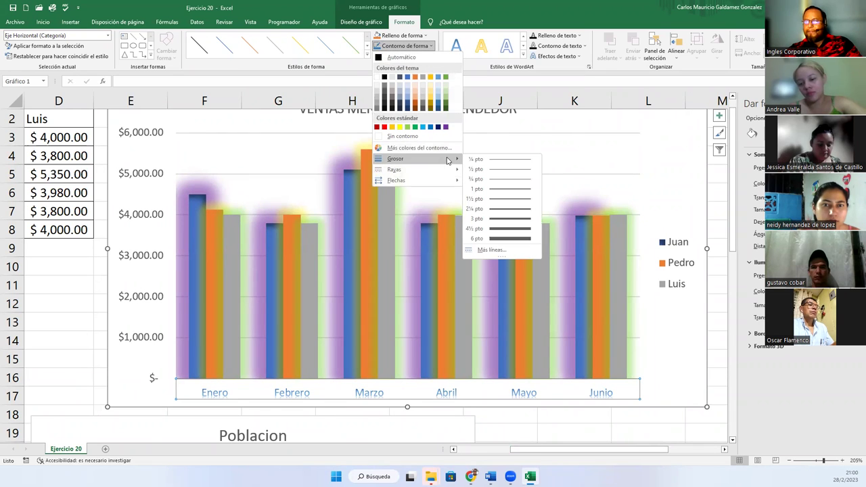
pyautogui.click(669, 365)
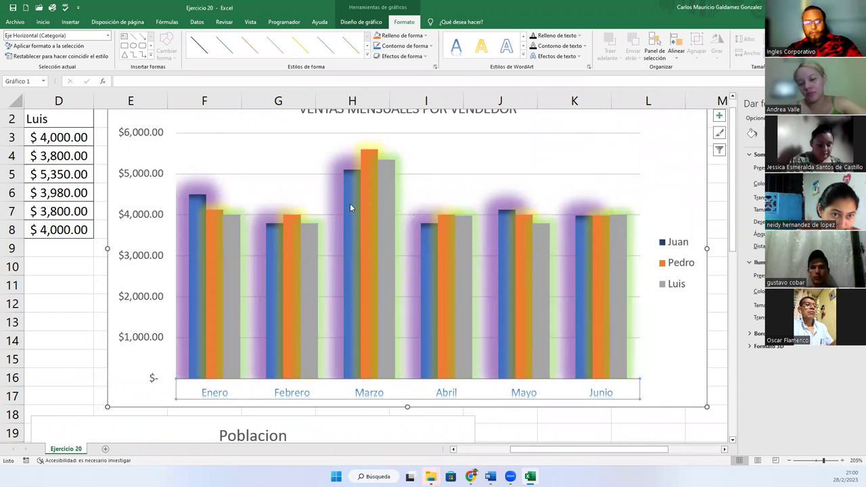
pyautogui.moveTo(351, 208)
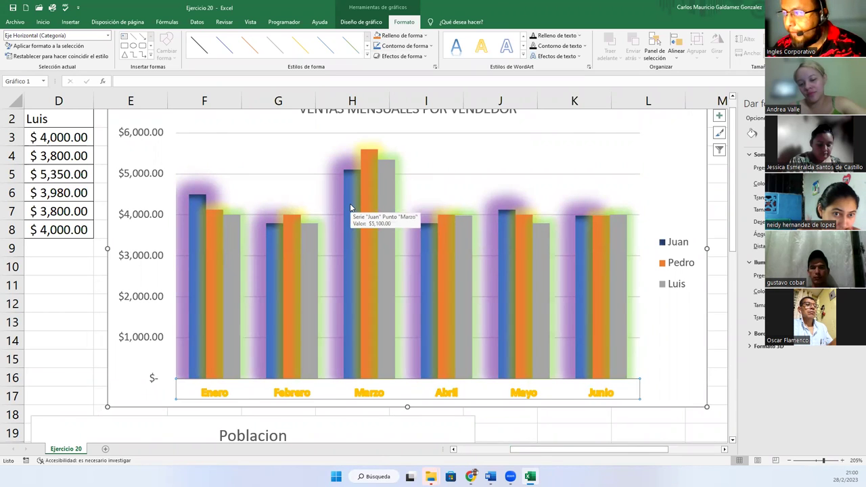
pyautogui.click(350, 208)
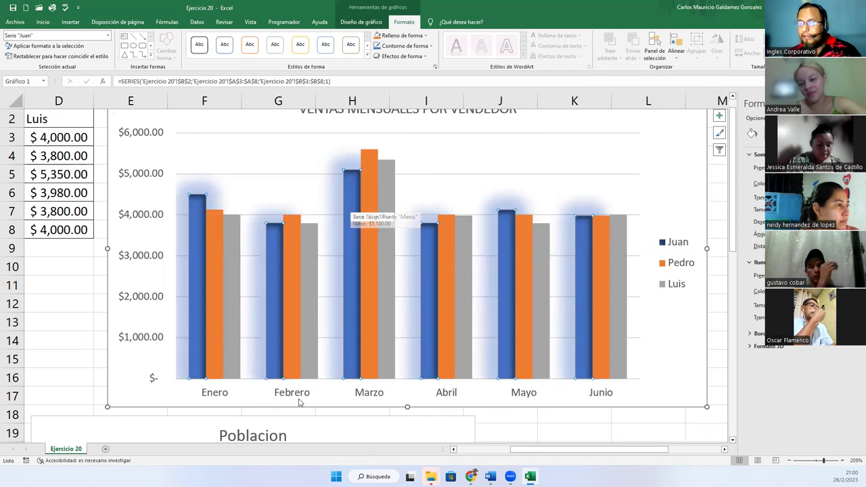
# Review the Poblacion pie and Cantidad vendida line charts, then reselect the Ventas mensuales por vendedor chart
pyautogui.click(361, 22)
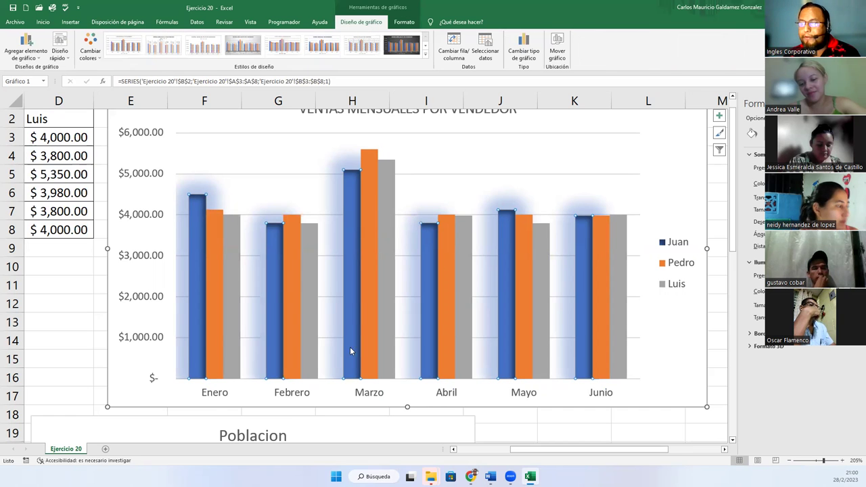
pyautogui.scroll(-5, 266, 324)
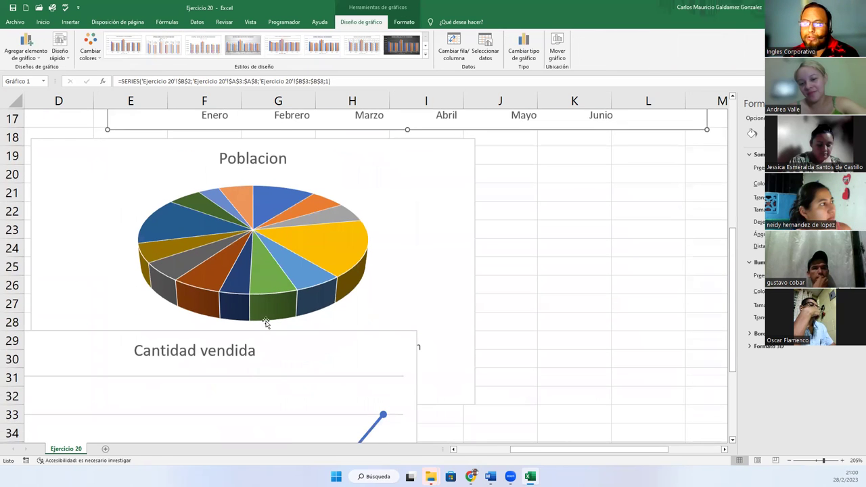
pyautogui.click(413, 195)
pyautogui.click(309, 350)
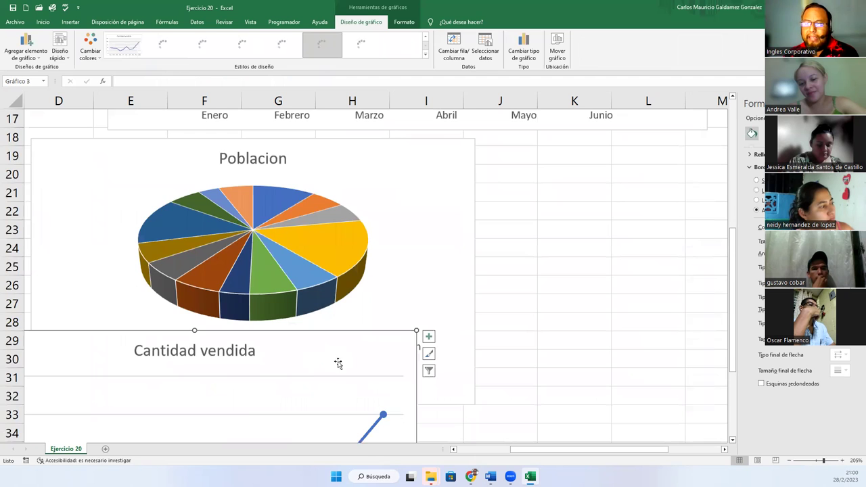
pyautogui.scroll(-4, 338, 363)
pyautogui.scroll(-1, 352, 358)
pyautogui.scroll(10, 410, 322)
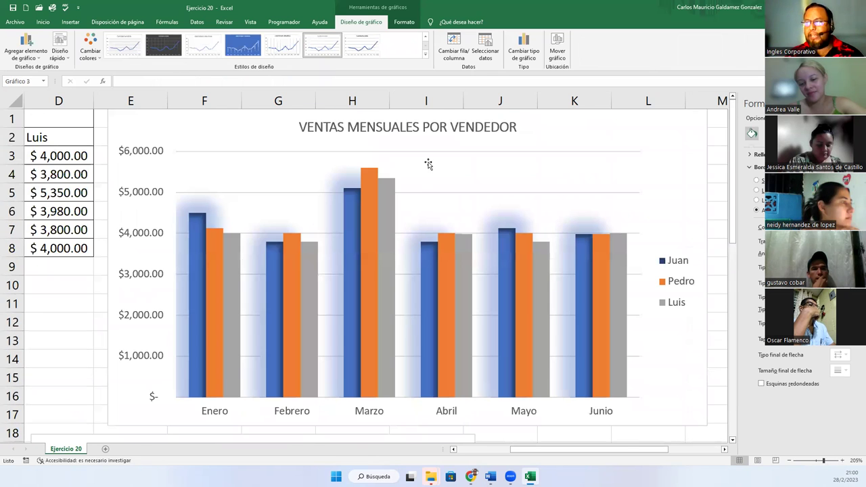
pyautogui.click(433, 144)
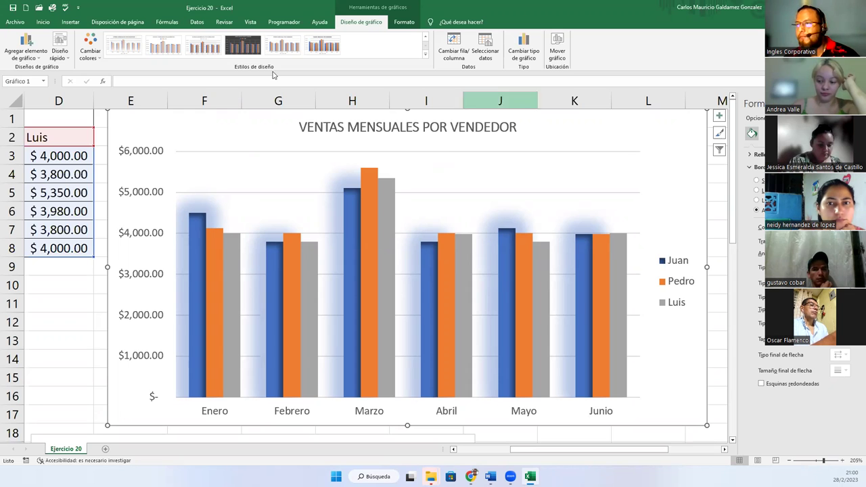
# Undo twice to restore the 3D cone columns, then deselect the chart and show the Vendedores table
pyautogui.hotkey('ctrl', 'z')
pyautogui.hotkey('ctrl', 'z')
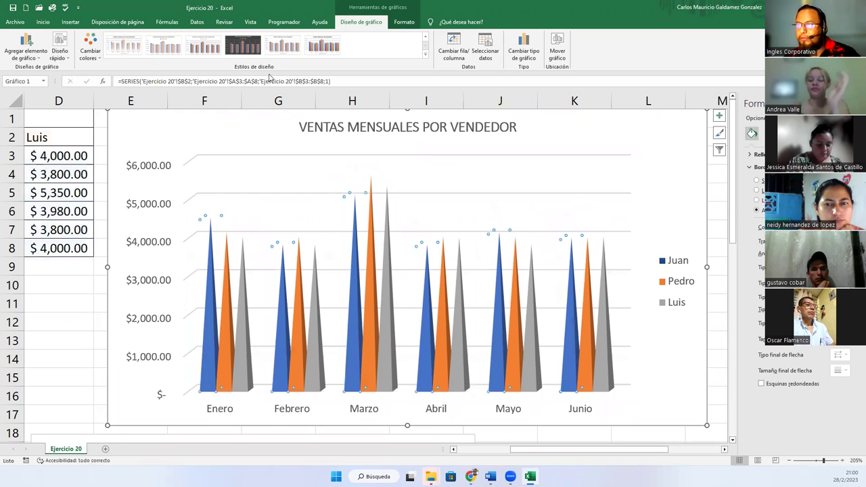
pyautogui.hotkey('ctrl', 'z')
pyautogui.hotkey('ctrl', 'z')
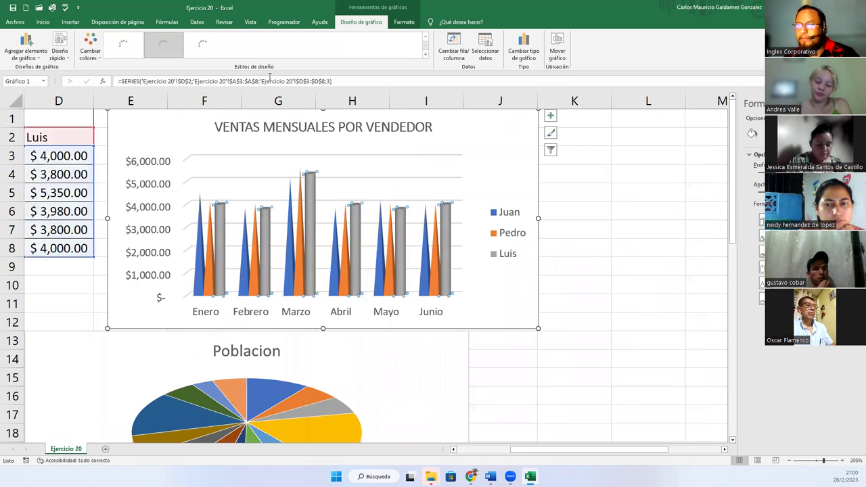
pyautogui.click(574, 223)
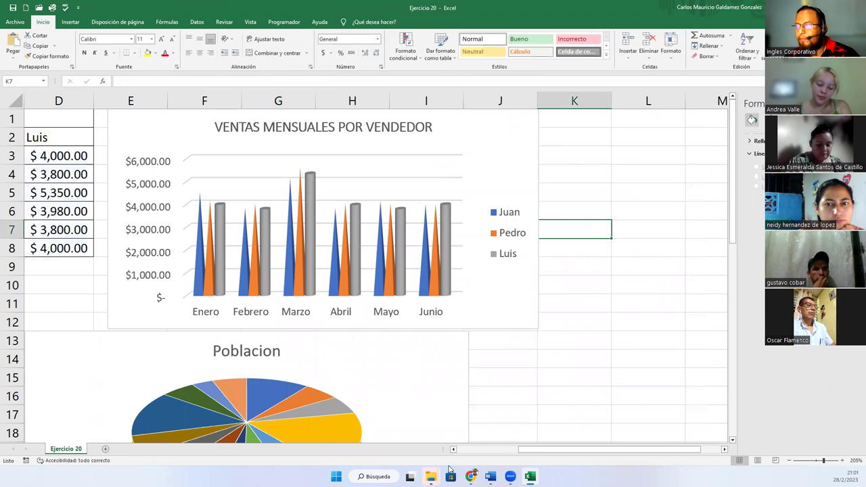
pyautogui.click(462, 453)
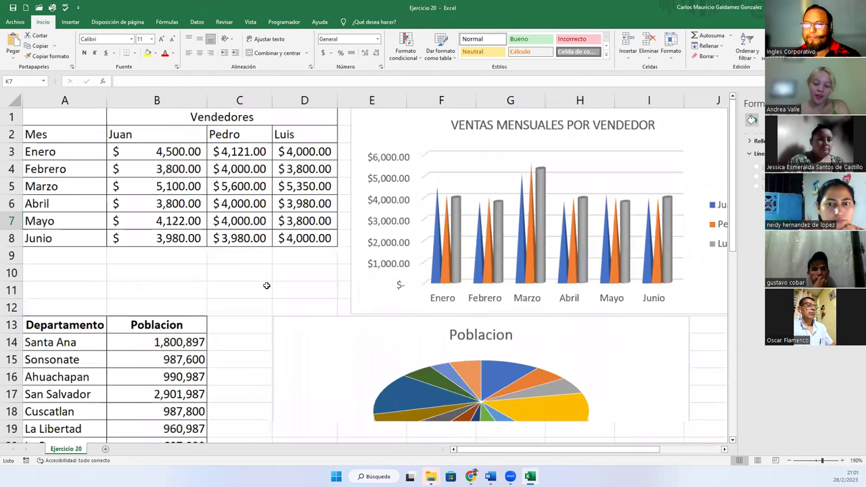
pyautogui.scroll(-1, 267, 285)
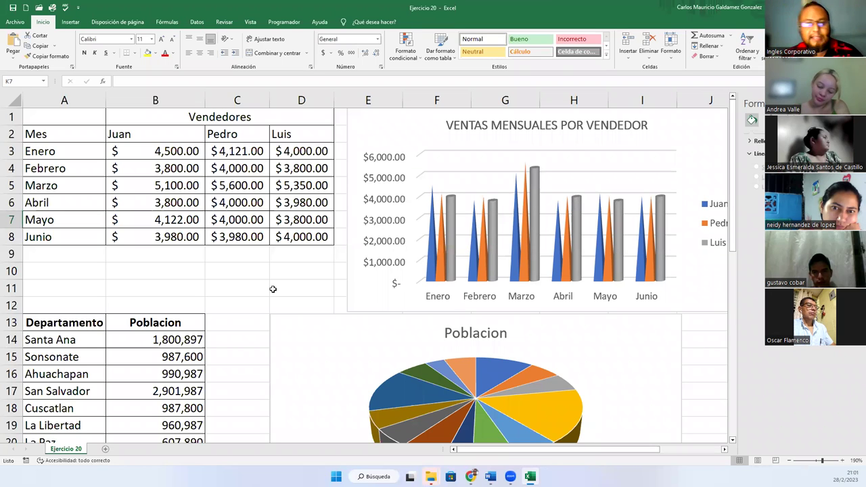
# Select each data series in the sales chart and set its cone columns to box shape
pyautogui.click(399, 137)
pyautogui.scroll(1, 399, 142)
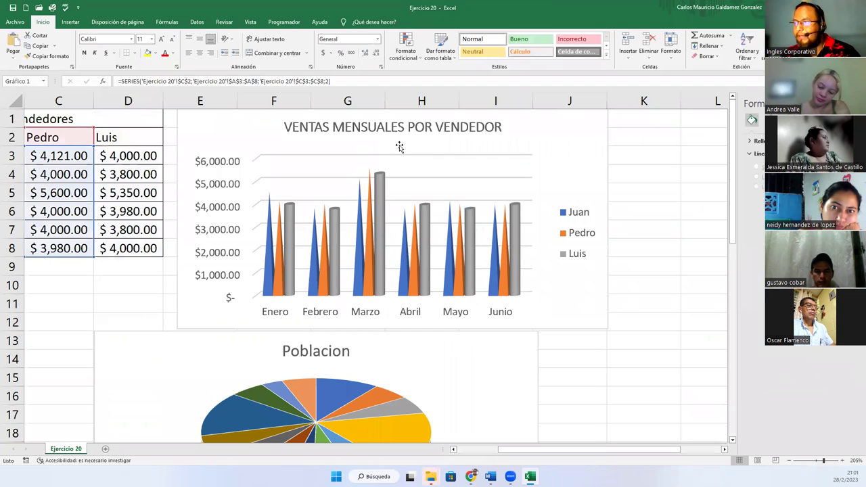
pyautogui.click(382, 215)
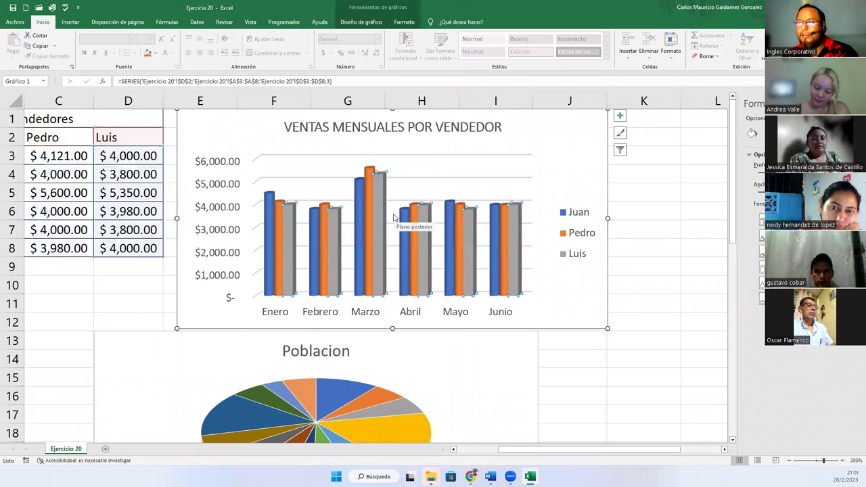
pyautogui.press('Up')
pyautogui.press('Up')
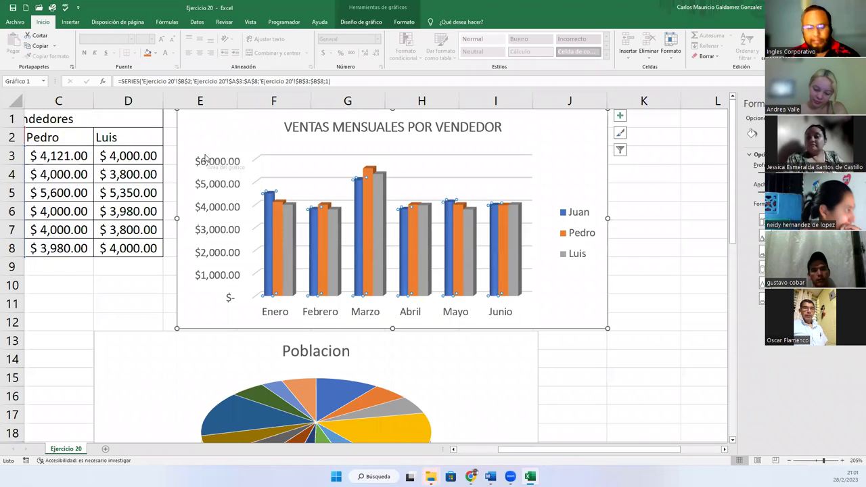
pyautogui.press('Down')
pyautogui.press('Up')
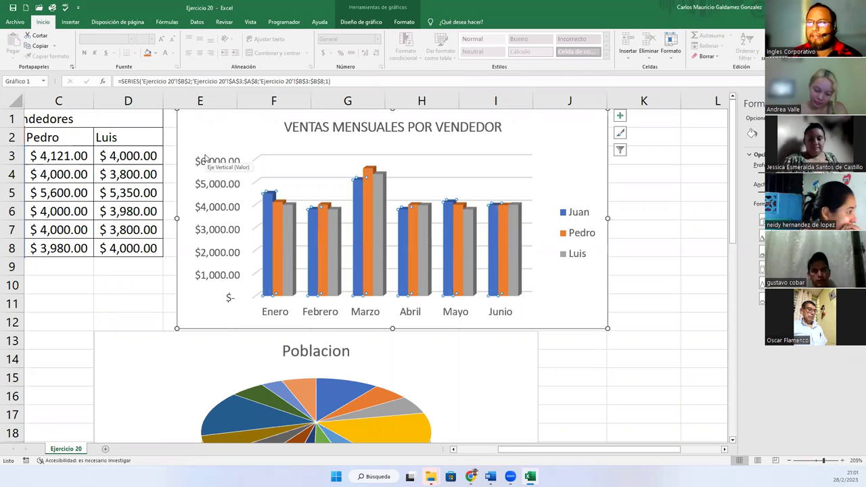
# Apply the light grey style from the Diseño de gráfico styles gallery, then deselect the chart
pyautogui.click(361, 21)
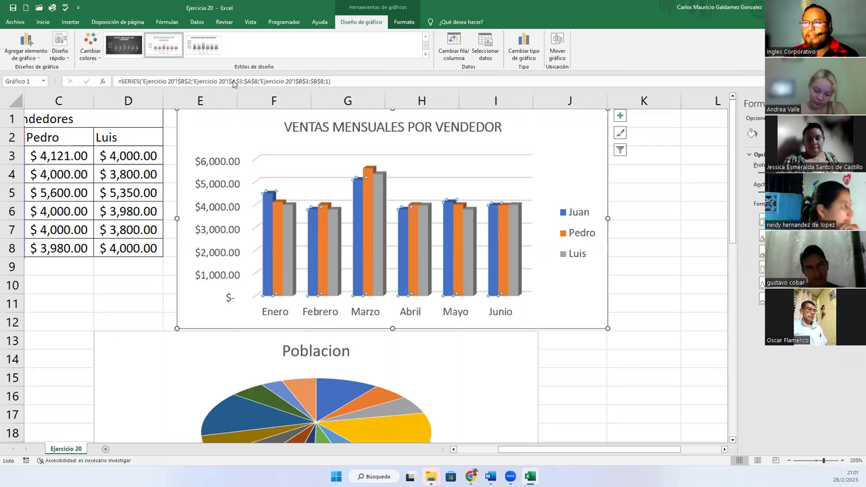
pyautogui.click(424, 55)
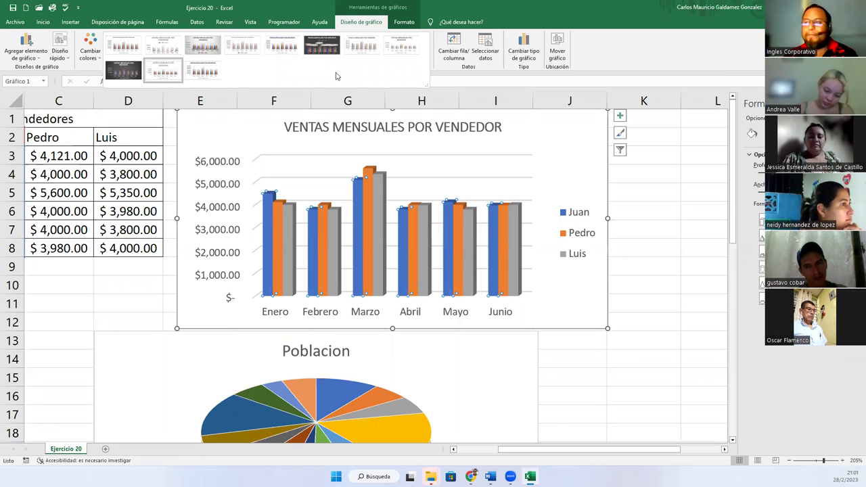
pyautogui.click(321, 45)
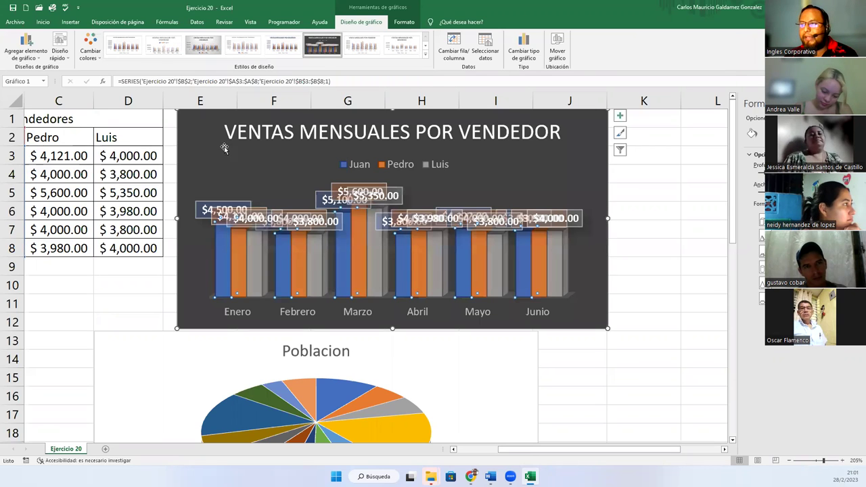
pyautogui.click(199, 52)
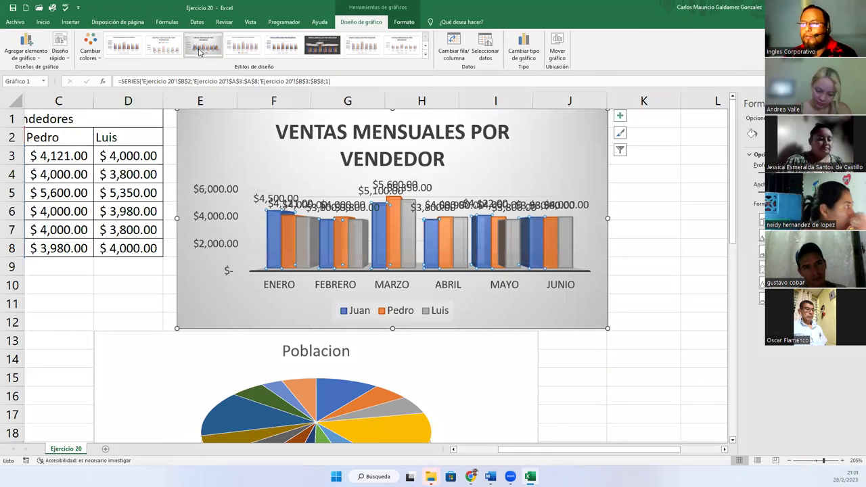
pyautogui.click(59, 53)
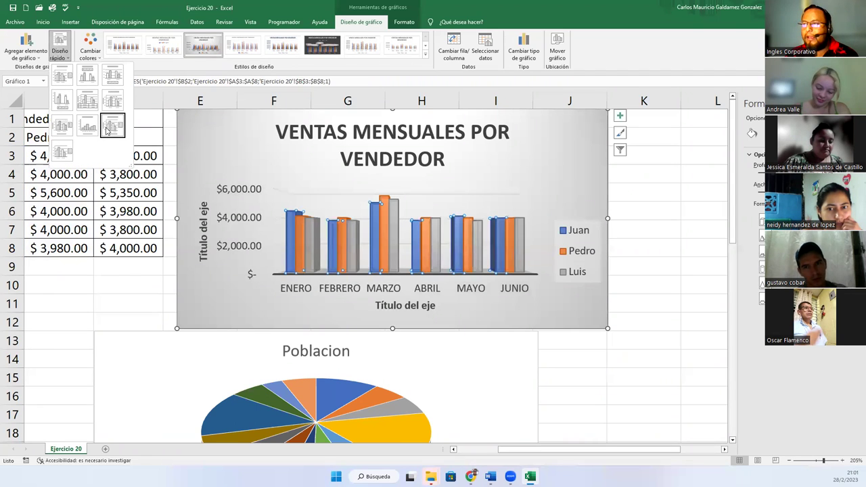
pyautogui.press('Escape')
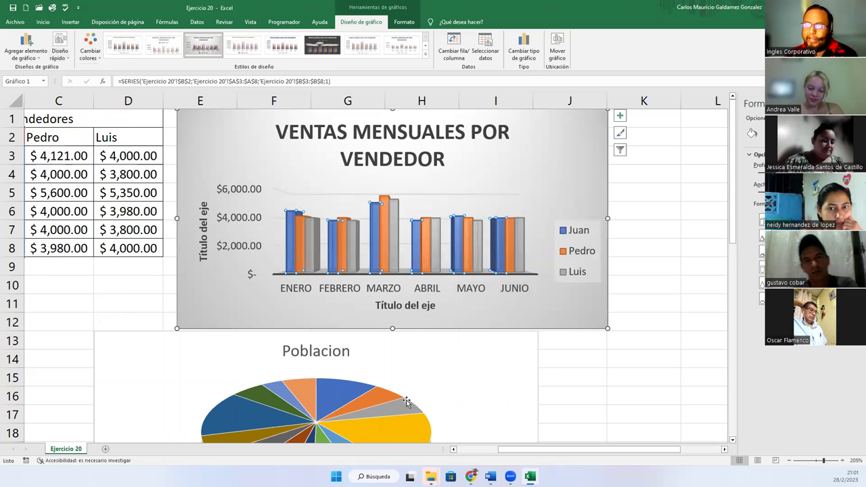
pyautogui.click(425, 54)
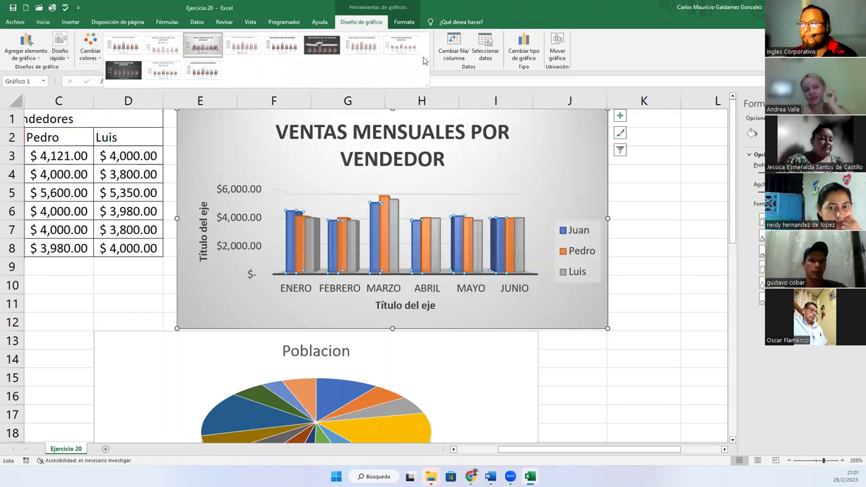
pyautogui.click(507, 187)
pyautogui.click(676, 217)
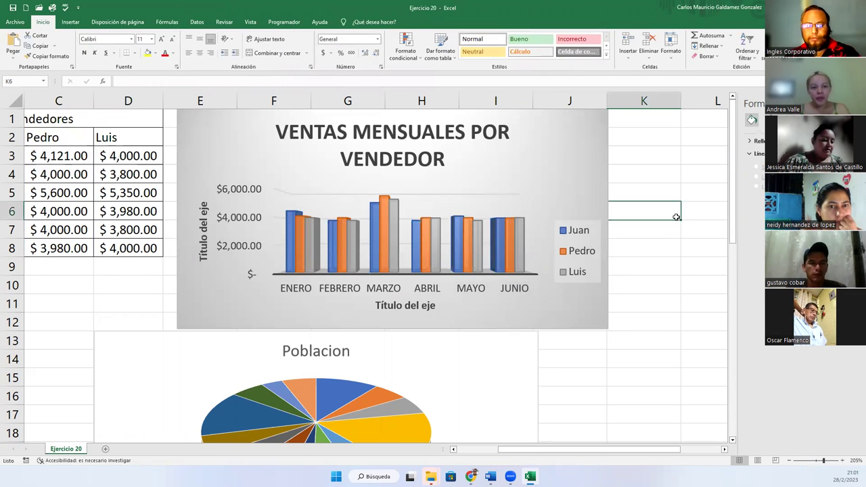
pyautogui.click(477, 310)
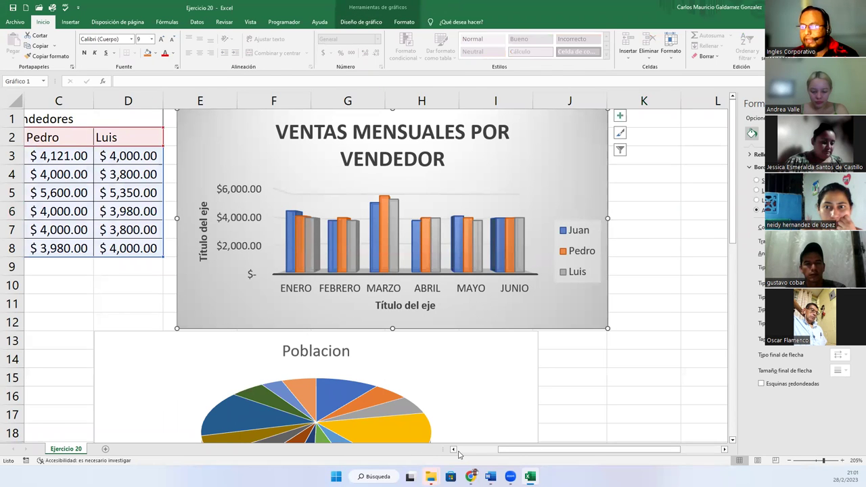
pyautogui.click(457, 450)
pyautogui.click(457, 451)
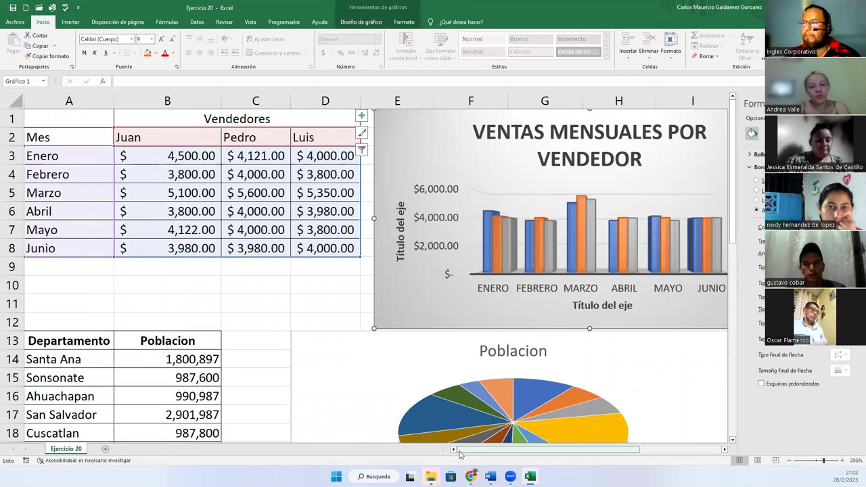
pyautogui.click(338, 305)
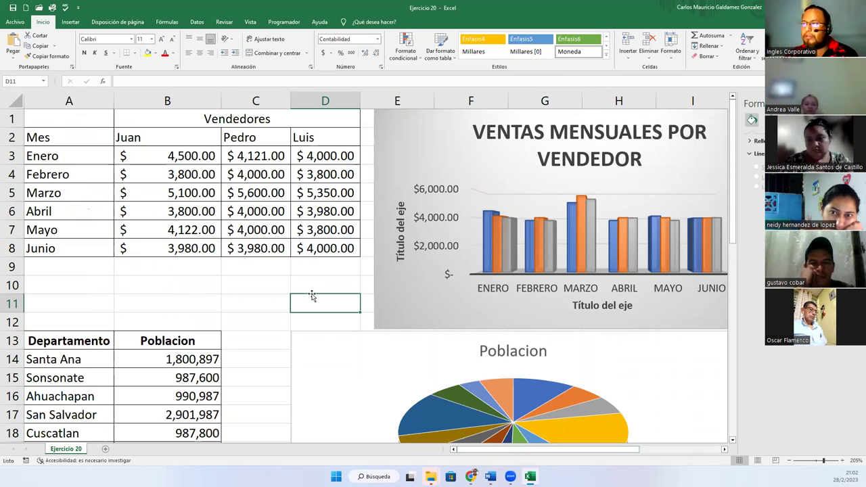
pyautogui.click(385, 142)
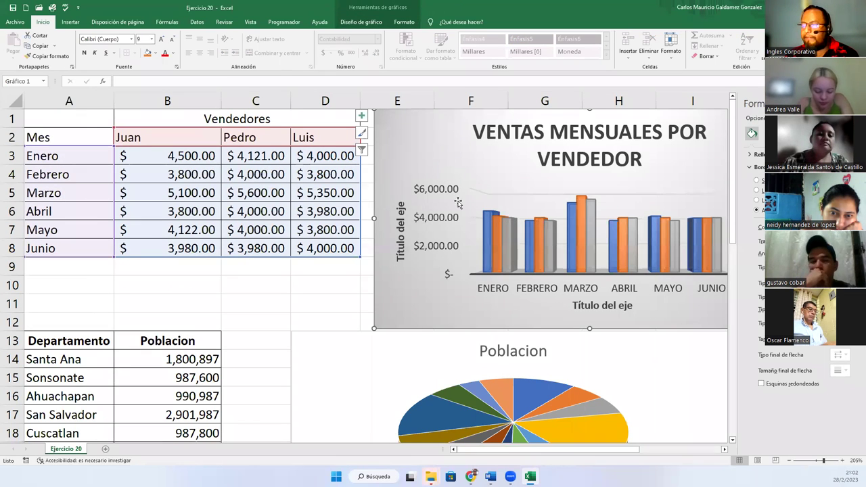
pyautogui.scroll(-5, 376, 226)
pyautogui.click(321, 223)
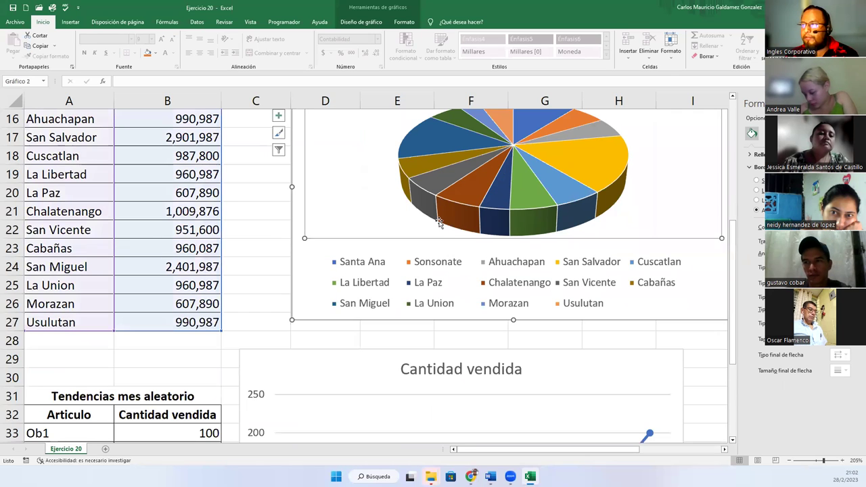
pyautogui.scroll(-5, 296, 372)
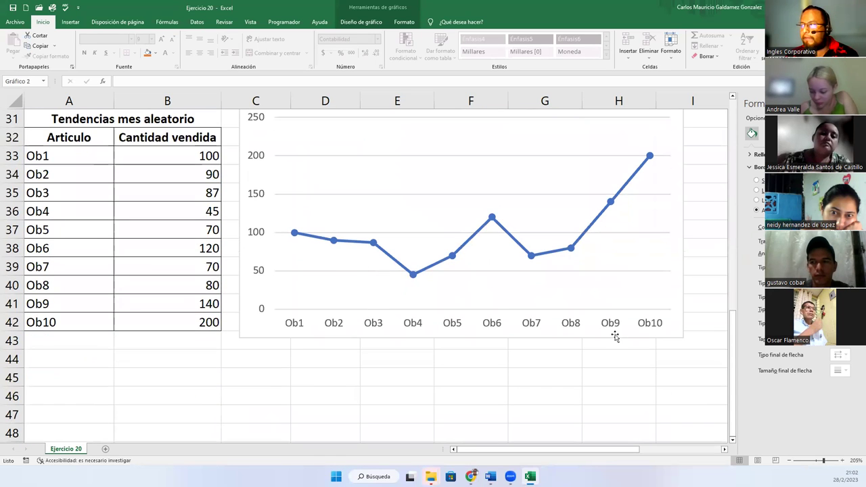
pyautogui.scroll(1, 392, 178)
pyautogui.click(351, 166)
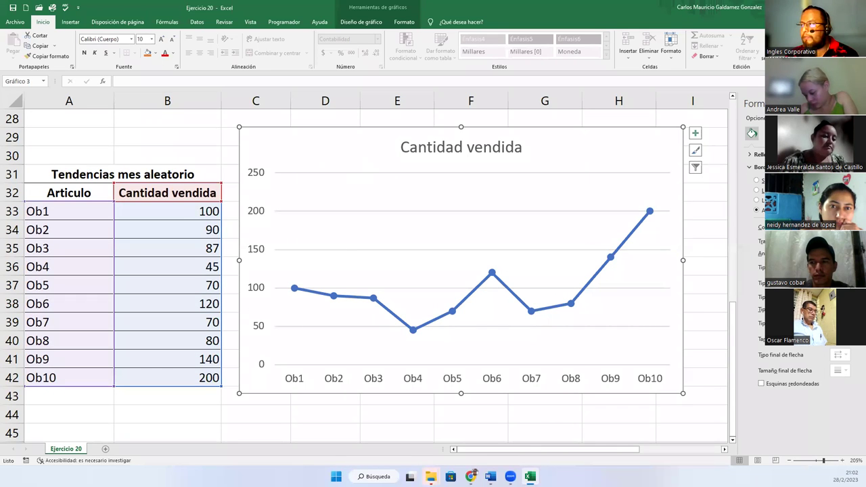
pyautogui.scroll(9, 442, 296)
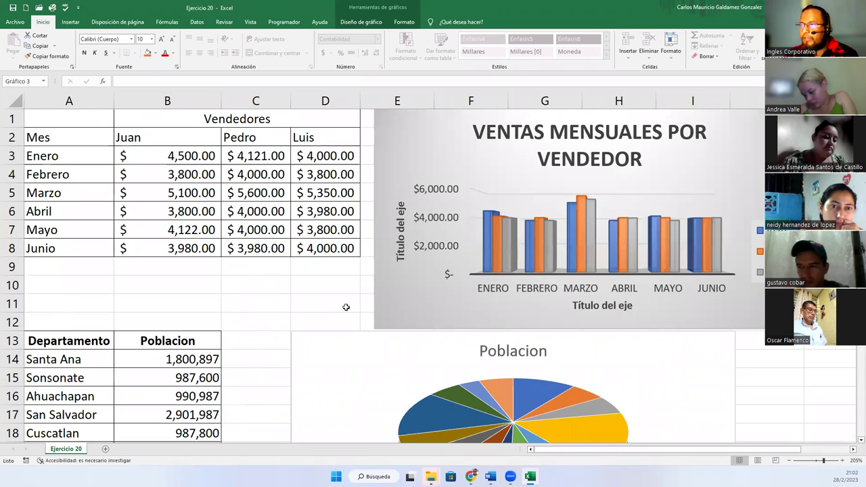
pyautogui.click(219, 292)
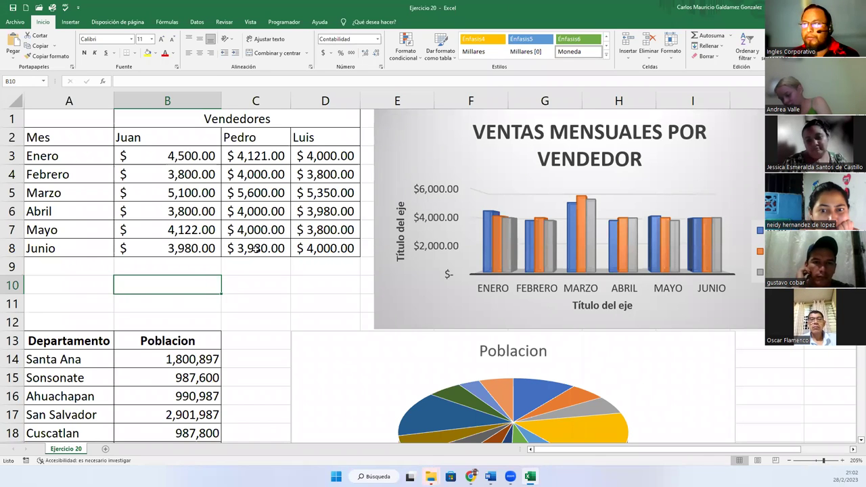
# Present the SESIÓN20 Canva slides full screen and advance to slide 17, '¡Muchas gracias!'
pyautogui.hotkey('alt', 'Tab')
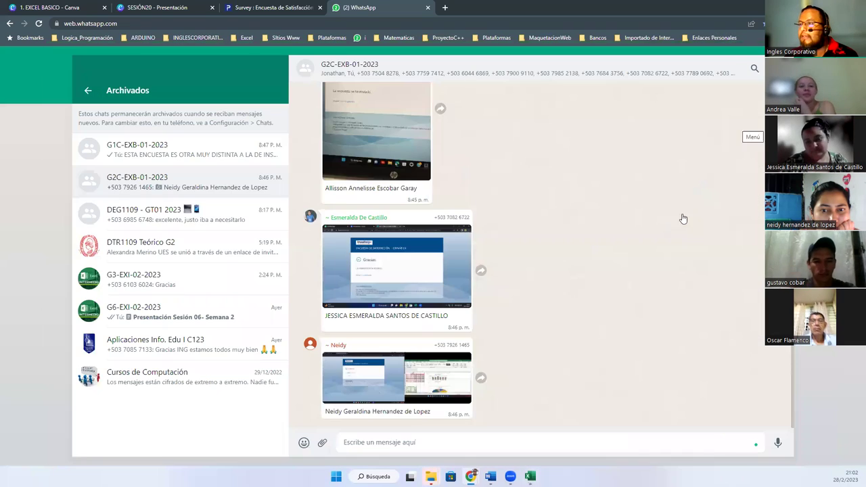
pyautogui.click(250, 7)
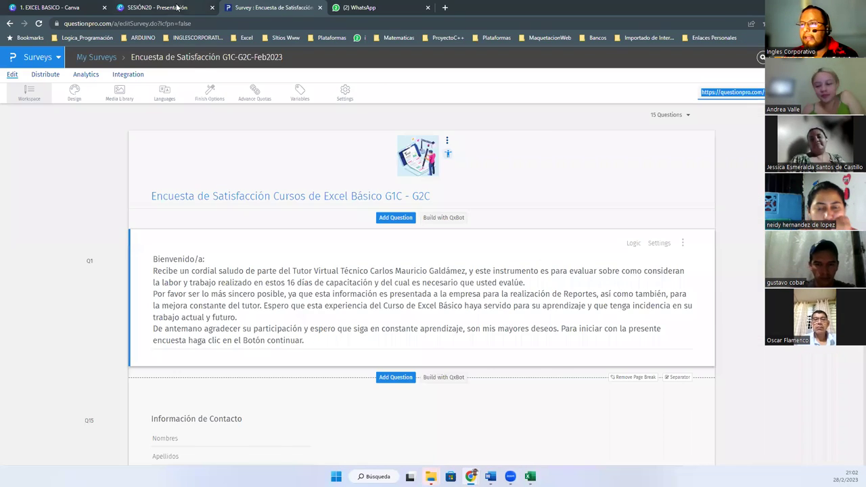
pyautogui.click(157, 7)
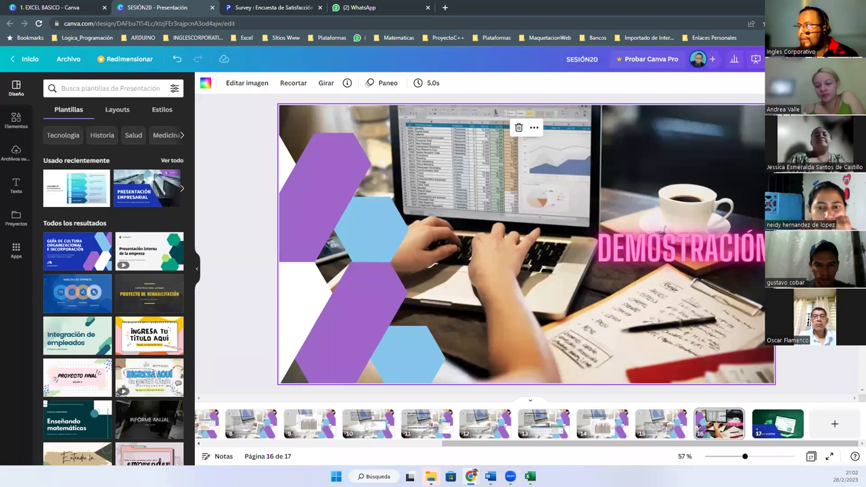
pyautogui.click(829, 457)
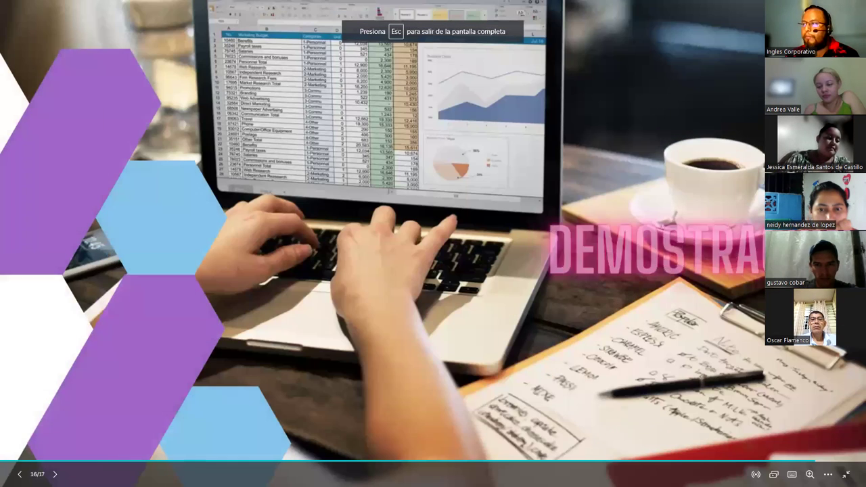
pyautogui.press('Right')
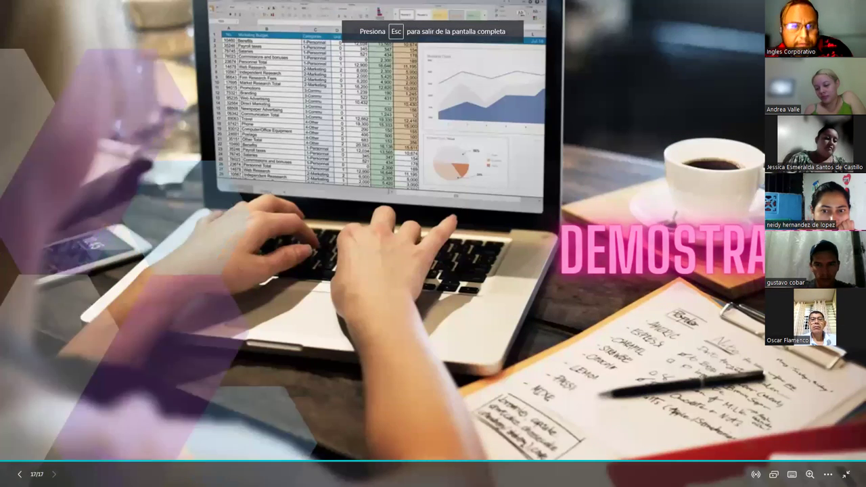